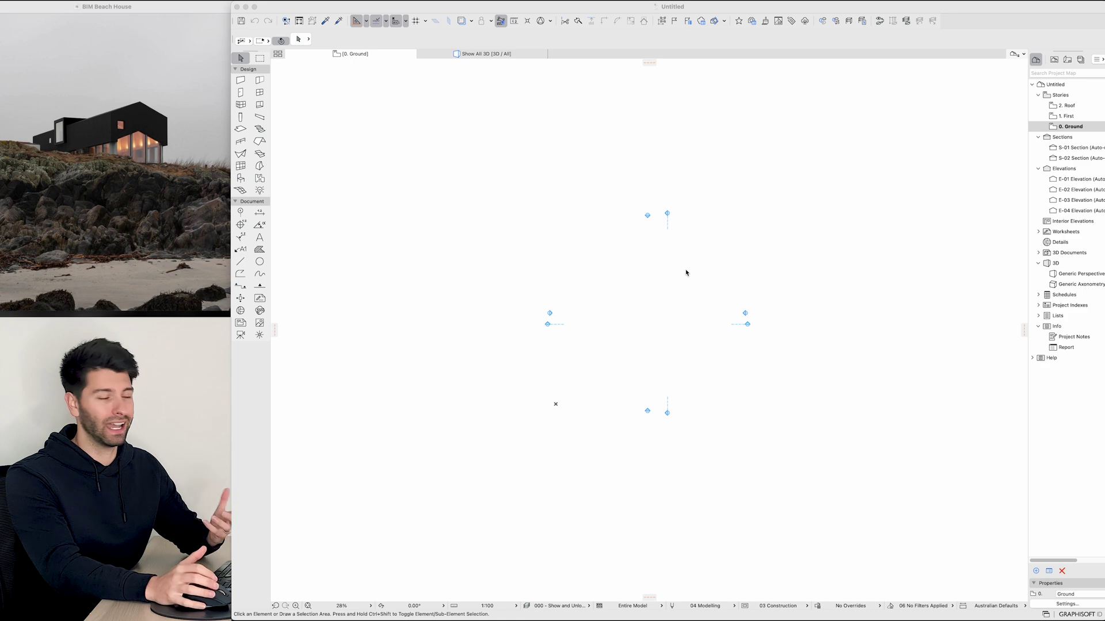
# Insert a story named Footing below Ground in the story settings, with its elevation at -172
pyautogui.press('super+7')
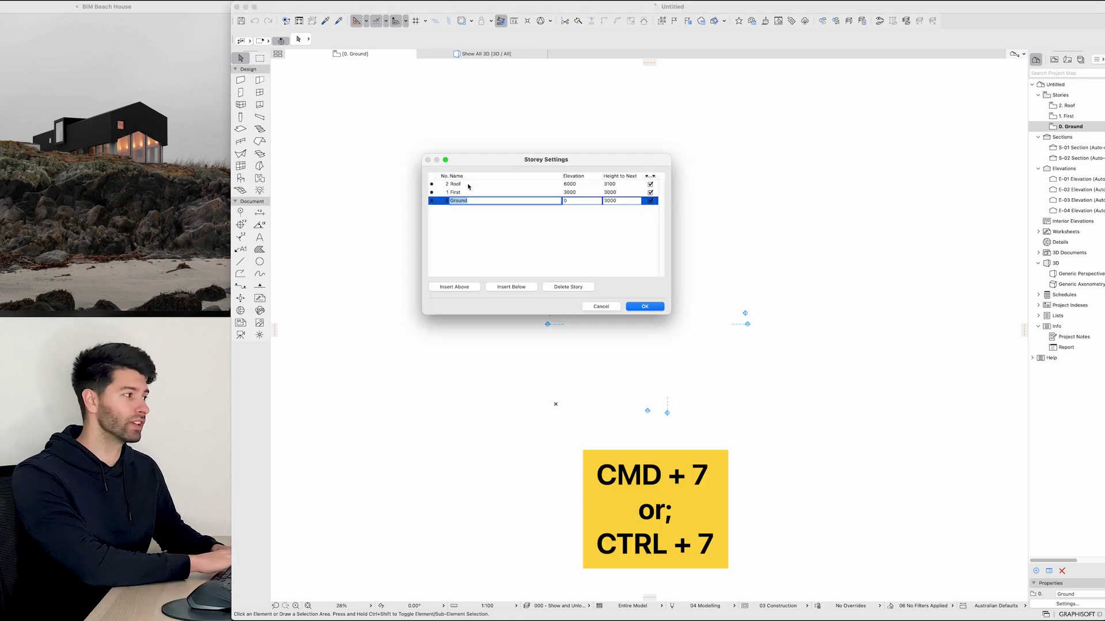
pyautogui.click(510, 286)
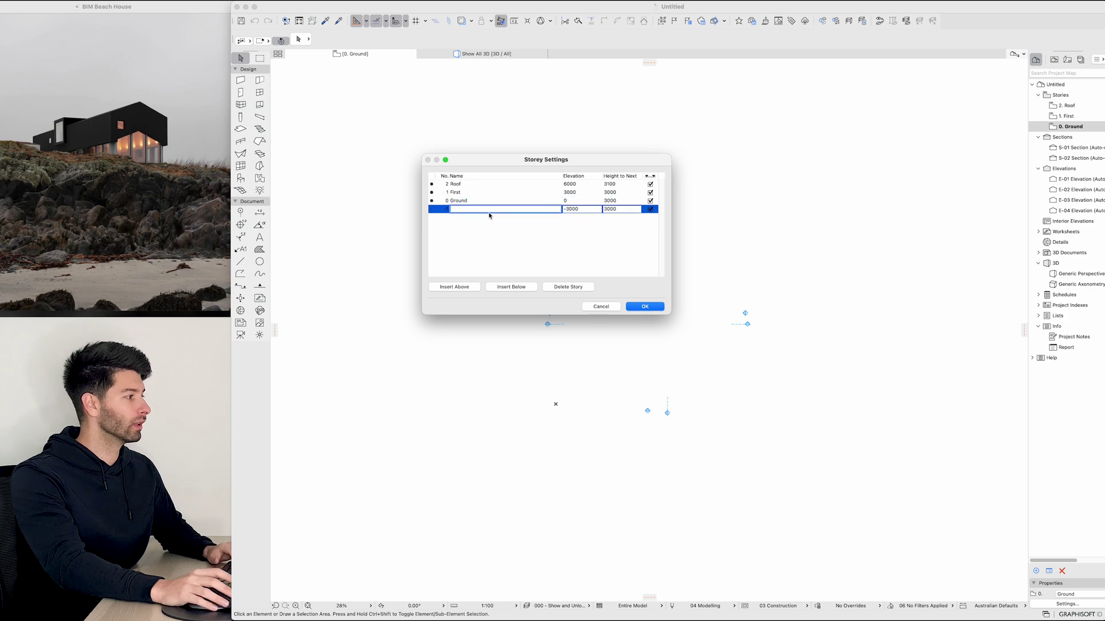
pyautogui.write('Footing')
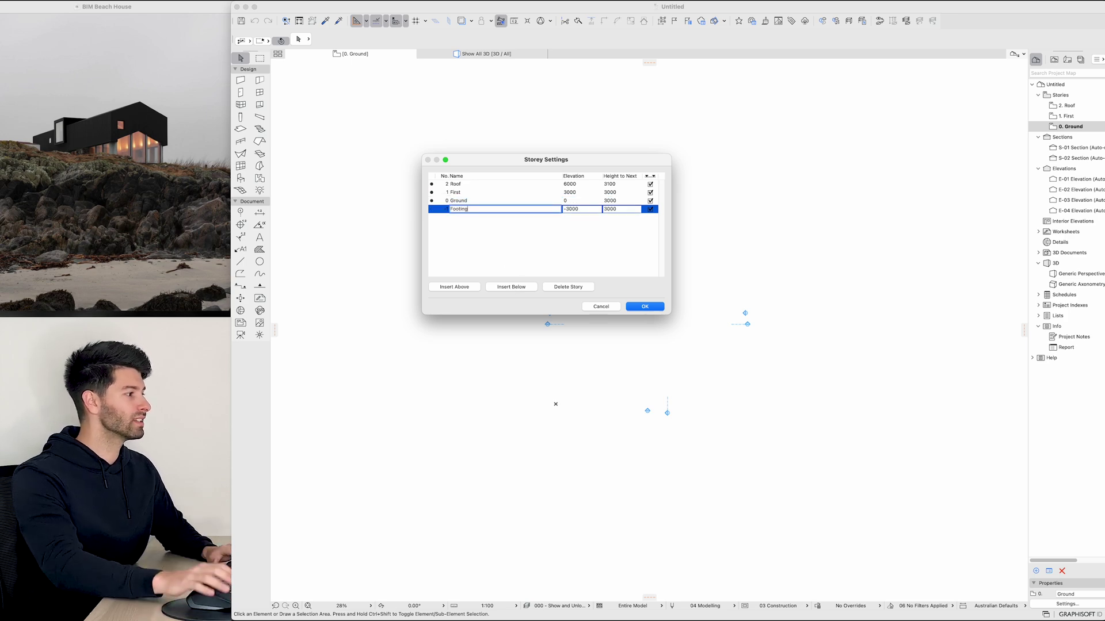
pyautogui.press('Tab')
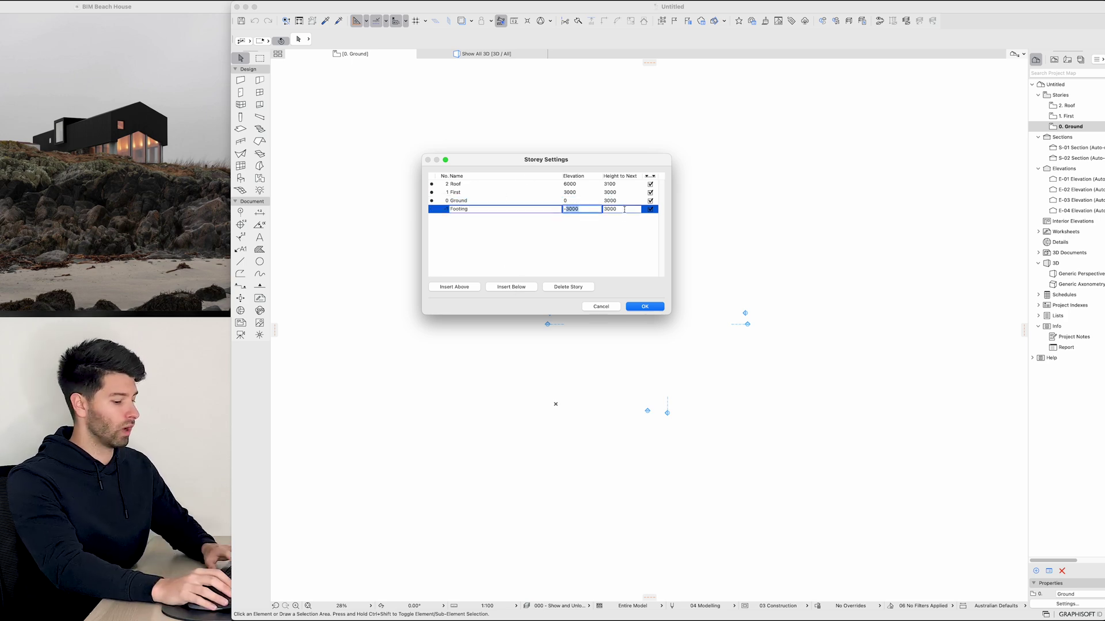
pyautogui.write('-172')
pyautogui.press('Return')
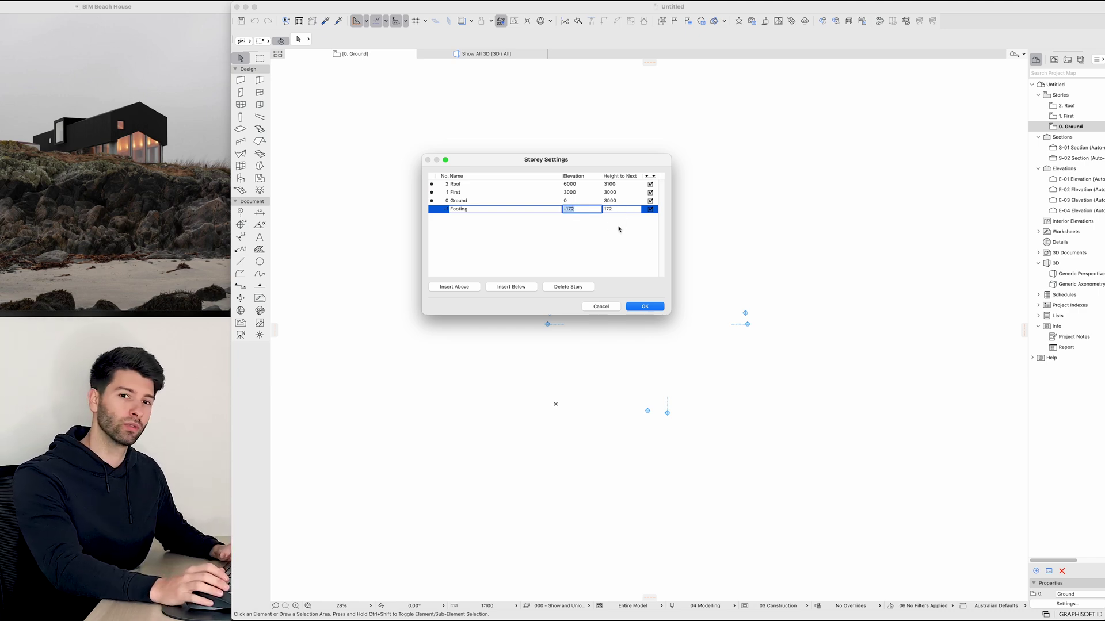
# Turn off the level-line display for all four stories and accept the story settings
pyautogui.moveTo(651, 185); pyautogui.dragTo(653, 213)
pyautogui.click(642, 256)
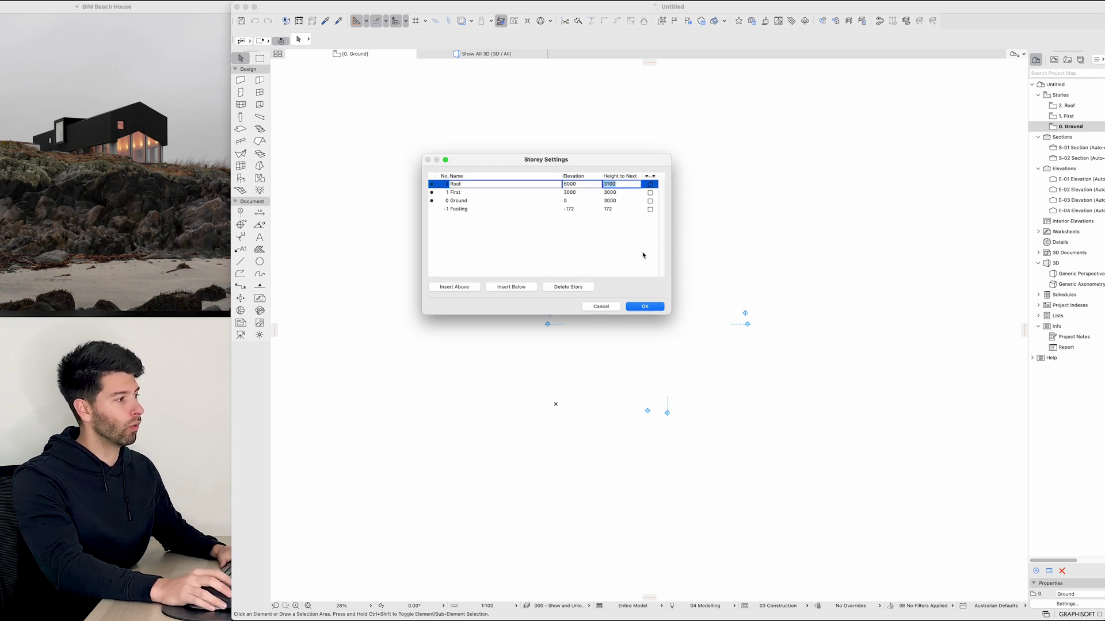
pyautogui.click(643, 307)
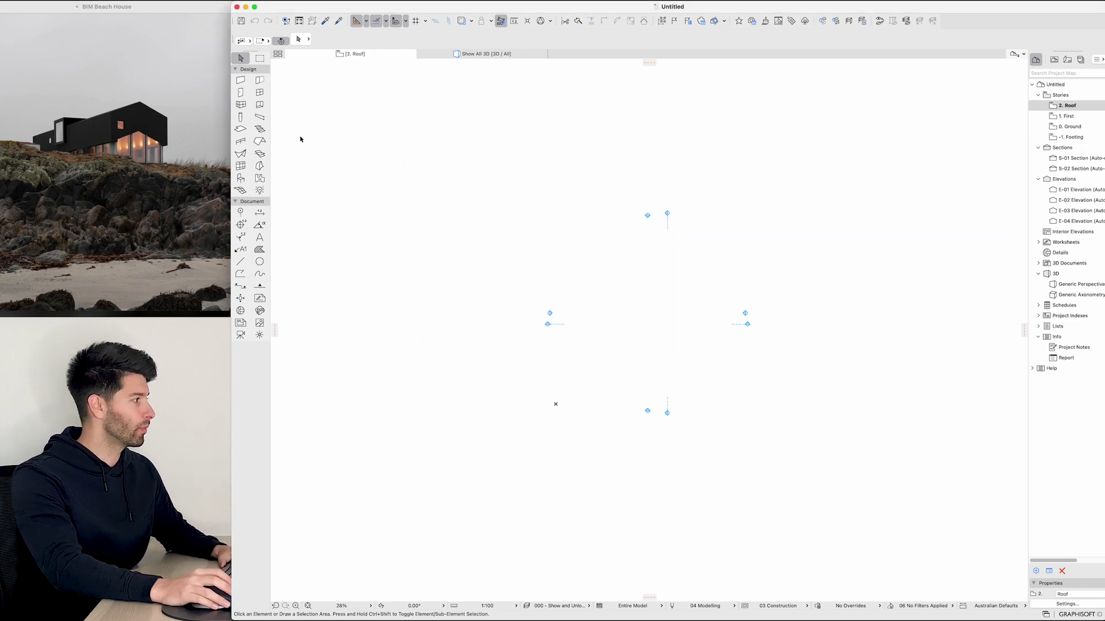
# On the Footing story, set the default slab structure to the FS05 150mm GF Slab Struct Conc + Tile Finish composite
pyautogui.doubleClick(1075, 138)
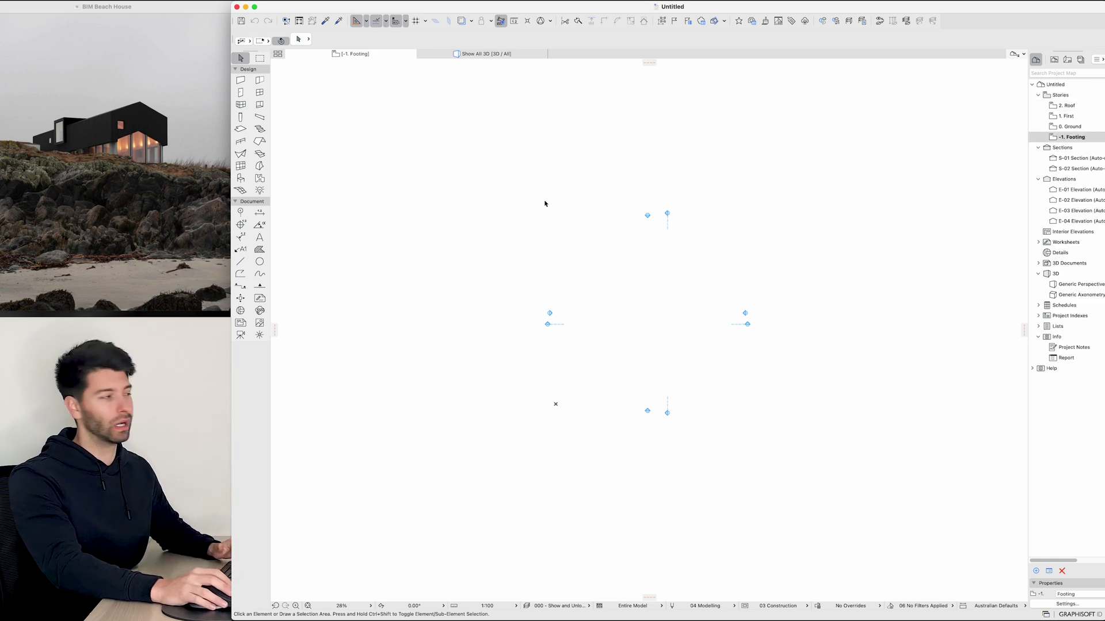
pyautogui.click(241, 129)
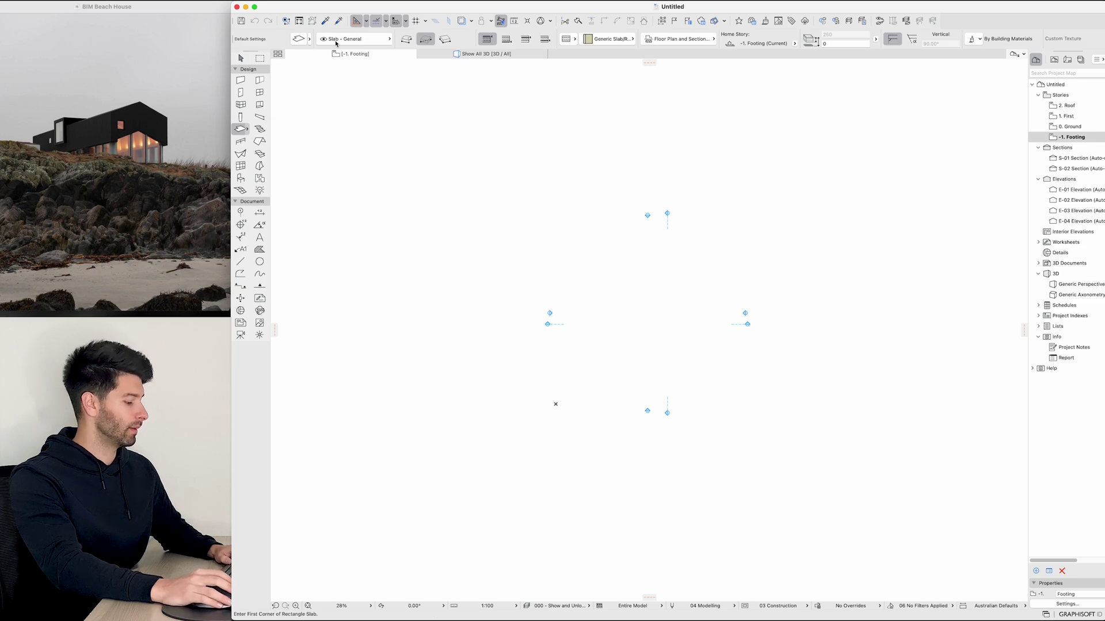
pyautogui.press('super+t')
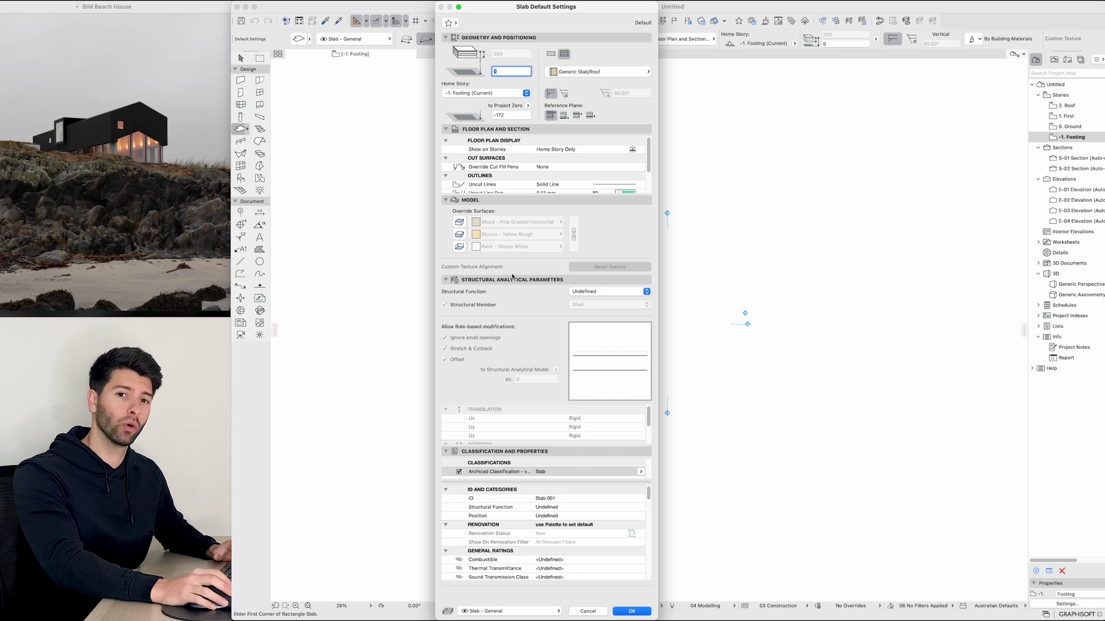
pyautogui.click(555, 71)
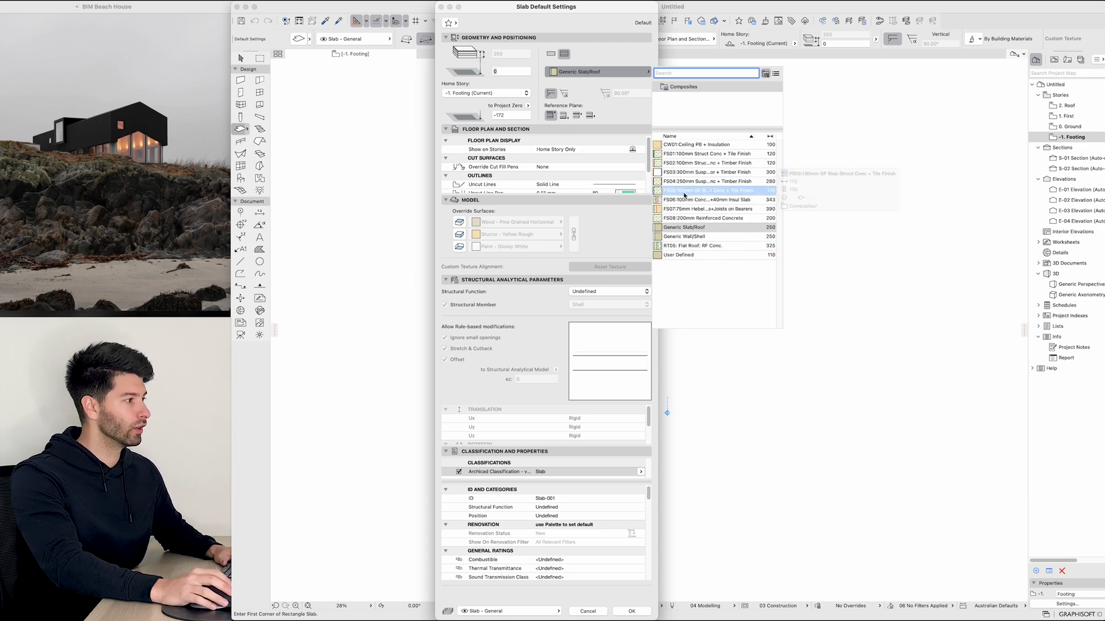
pyautogui.click(707, 193)
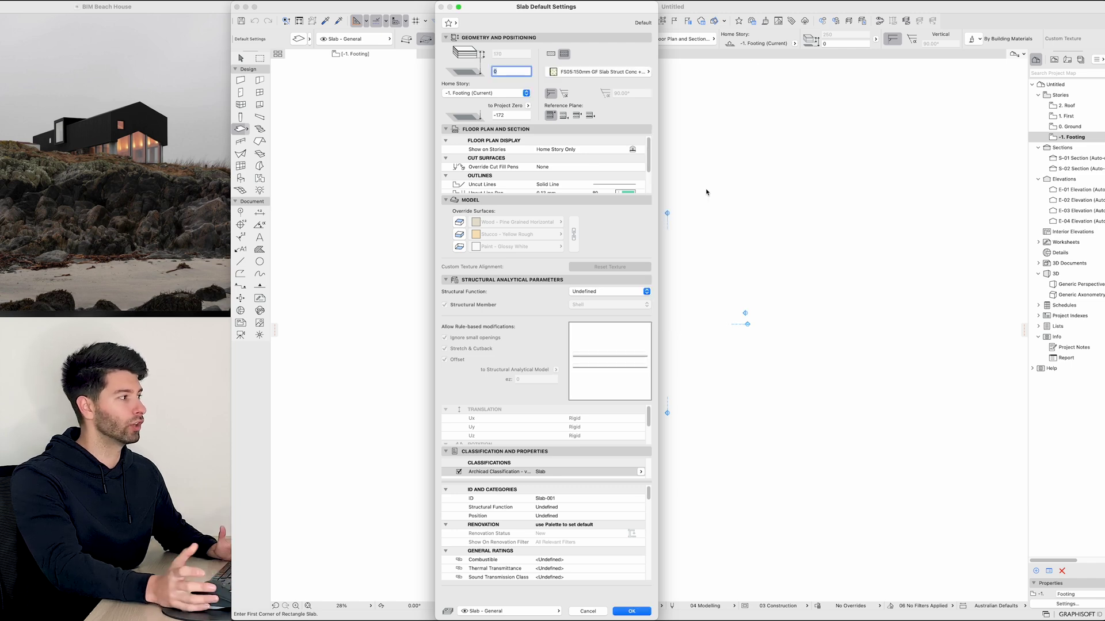
pyautogui.click(631, 612)
# Draw a 30000 by 10000 rectangular slab in the empty area beside the elevation markers
pyautogui.scroll(5, 637, 355)
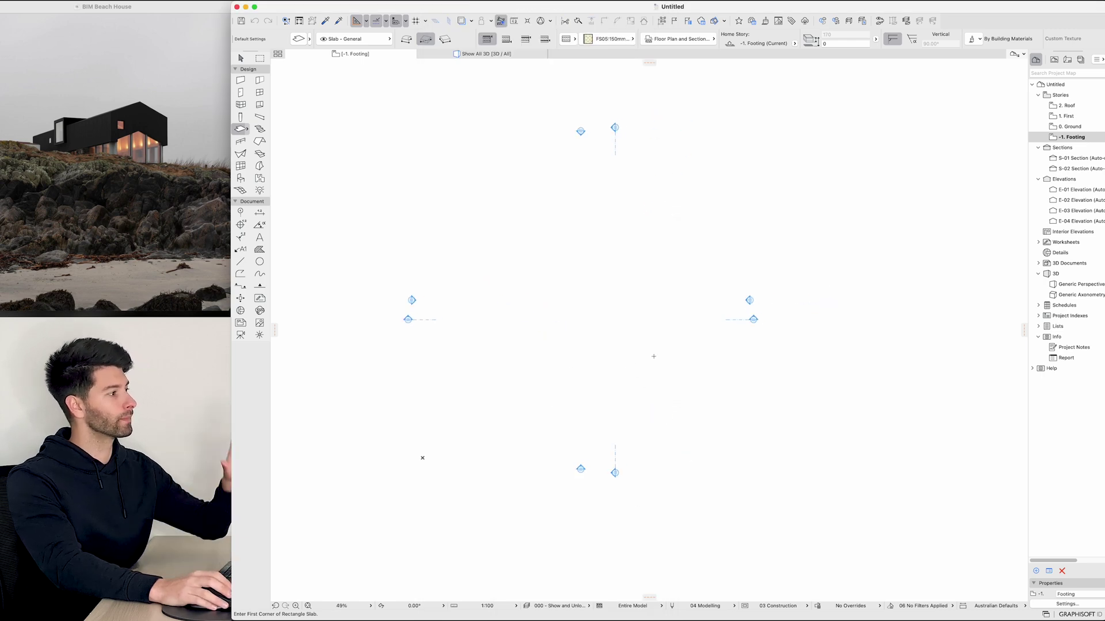
pyautogui.moveTo(758, 376); pyautogui.dragTo(291, 374, button='middle')
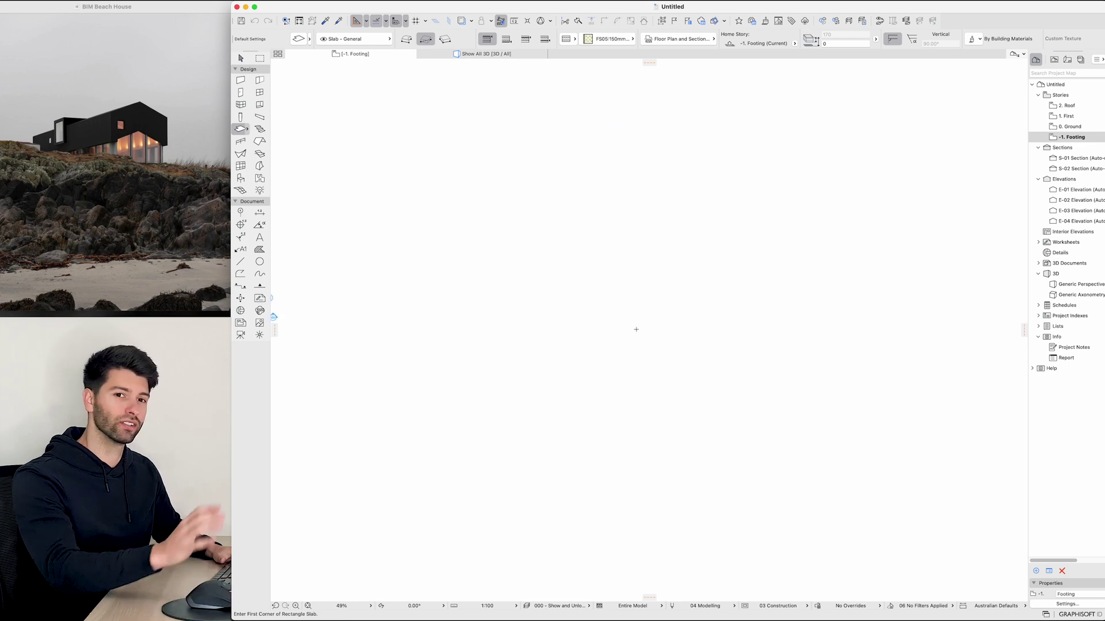
pyautogui.click(478, 223)
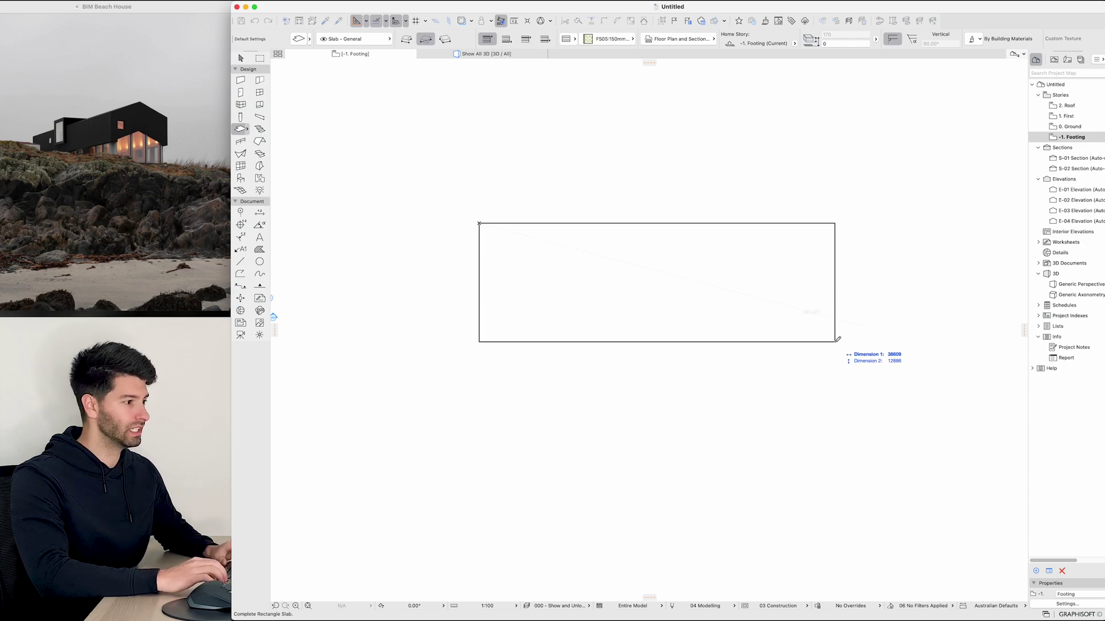
pyautogui.write('30000')
pyautogui.press('Tab')
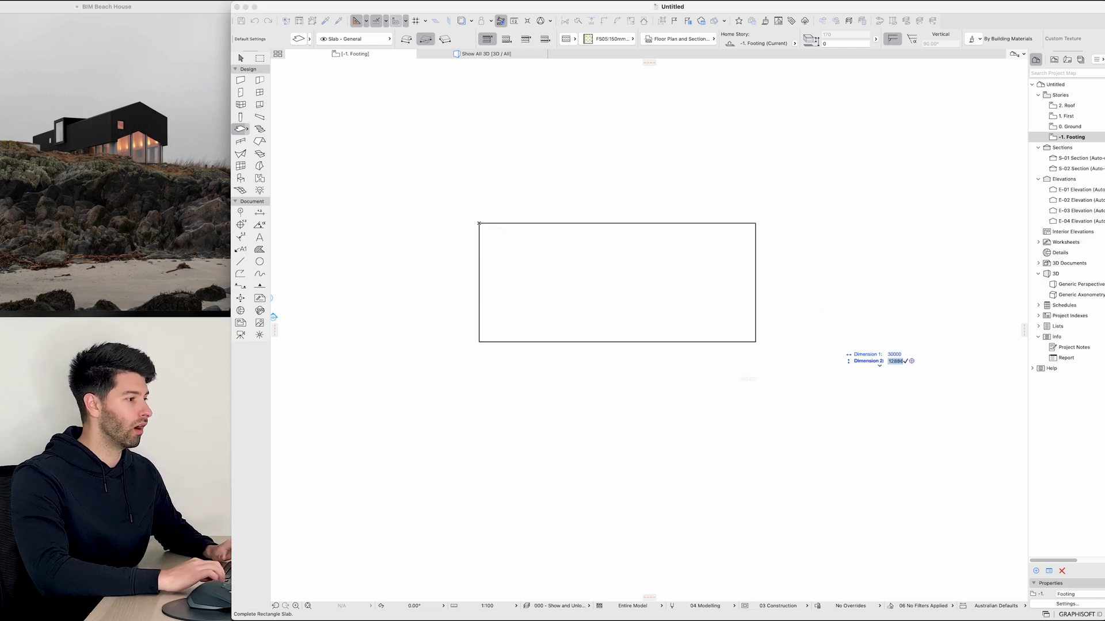
pyautogui.write('10000')
pyautogui.press('Return')
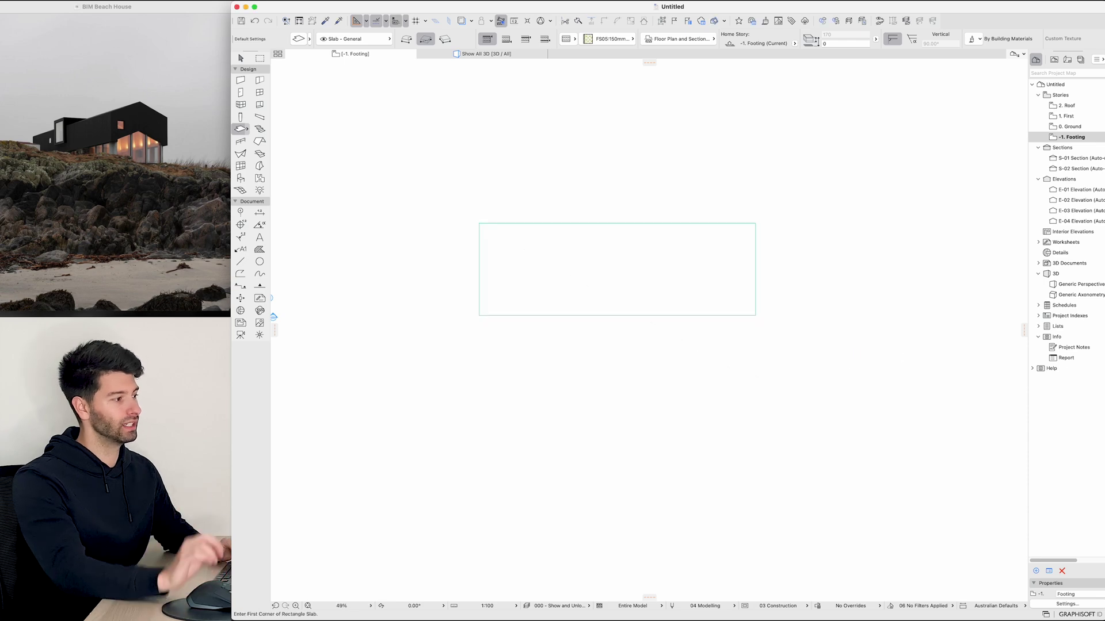
pyautogui.press('Escape')
pyautogui.scroll(2, 681, 293)
pyautogui.moveTo(680, 293); pyautogui.dragTo(713, 348, button='middle')
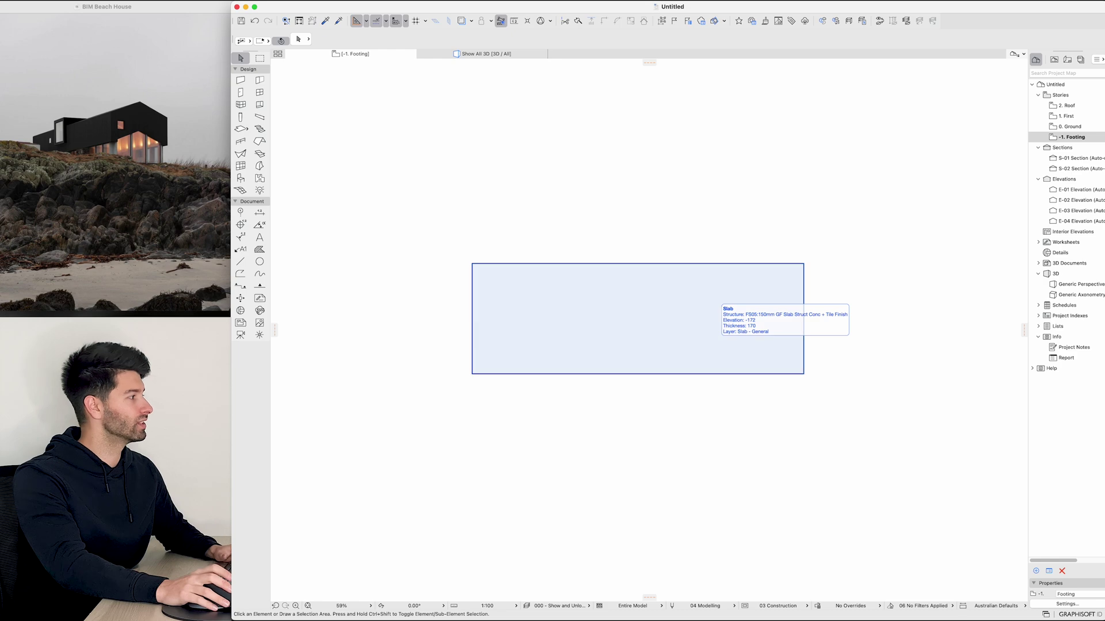
# Open the Ground story plan and show the Footing story as its trace reference
pyautogui.doubleClick(1070, 126)
pyautogui.rightClick(1071, 138)
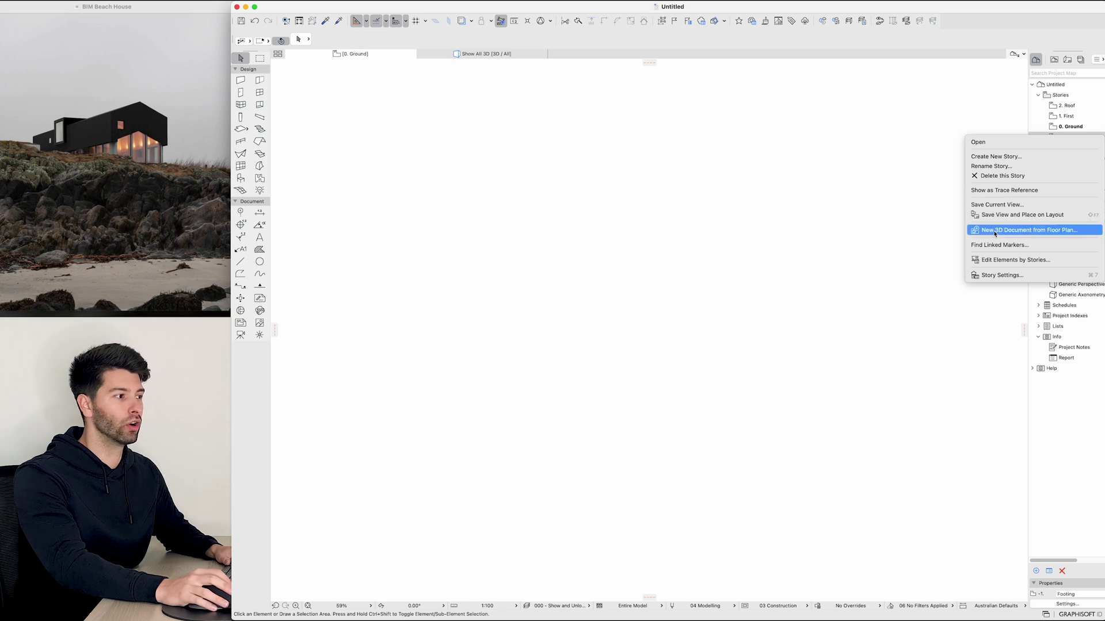
pyautogui.click(1066, 195)
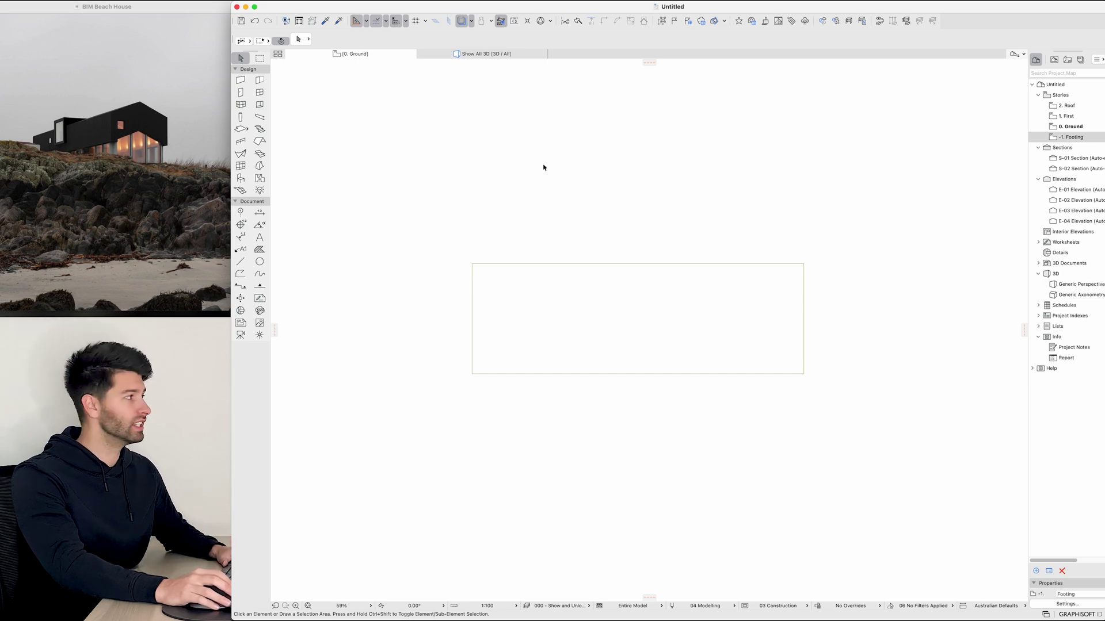
# Show the Trace & Reference palette, dock it above the Navigator, and toggle the trace off and on
pyautogui.click(237, 0)
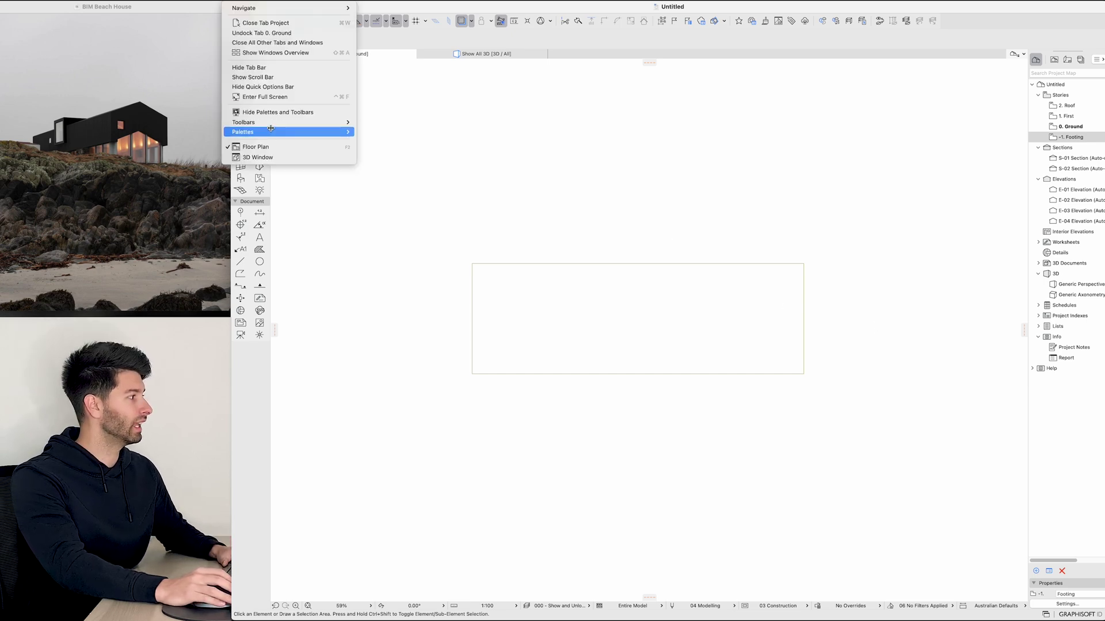
pyautogui.moveTo(268, 132)
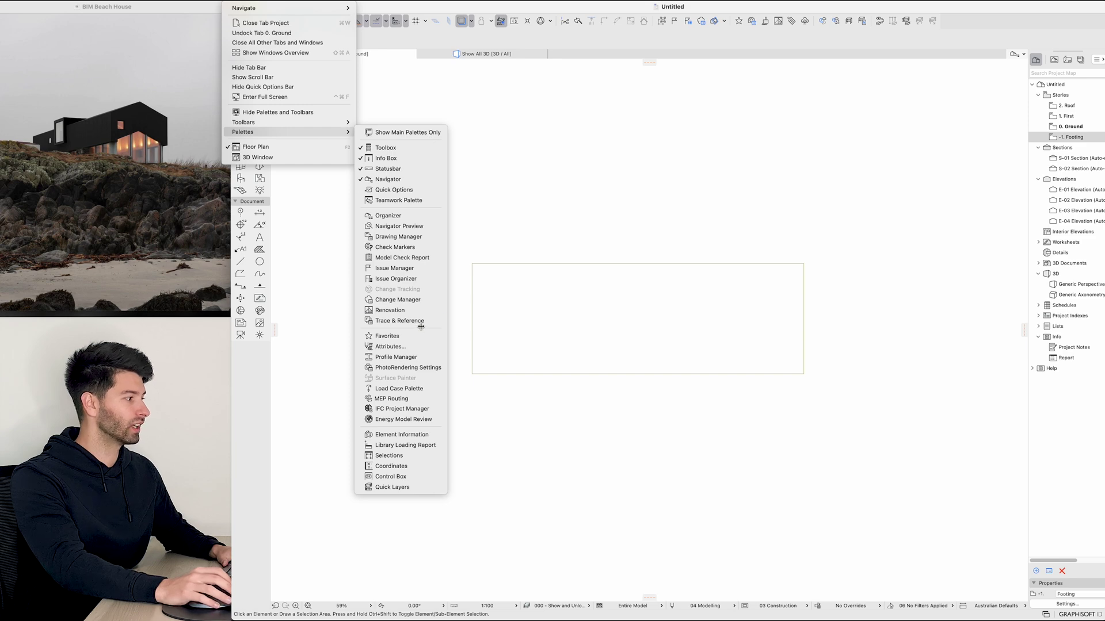
pyautogui.click(403, 322)
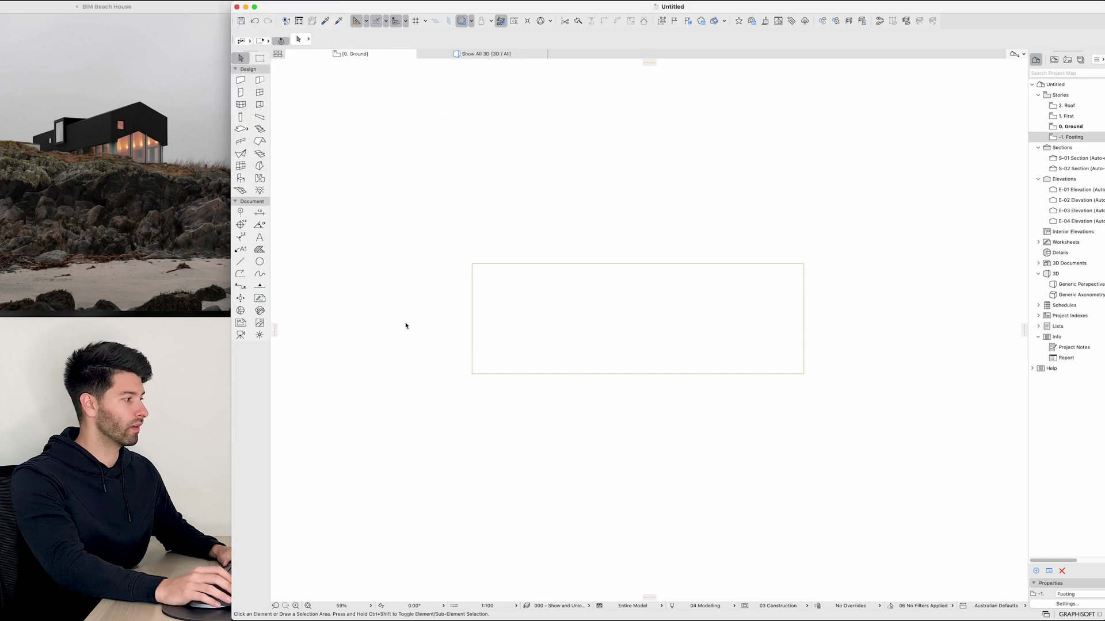
pyautogui.moveTo(286, 117)
pyautogui.mouseDown()
pyautogui.moveTo(614, 179)
pyautogui.moveTo(814, 126)
pyautogui.moveTo(896, 122)
pyautogui.moveTo(1082, 58)
pyautogui.mouseUp()
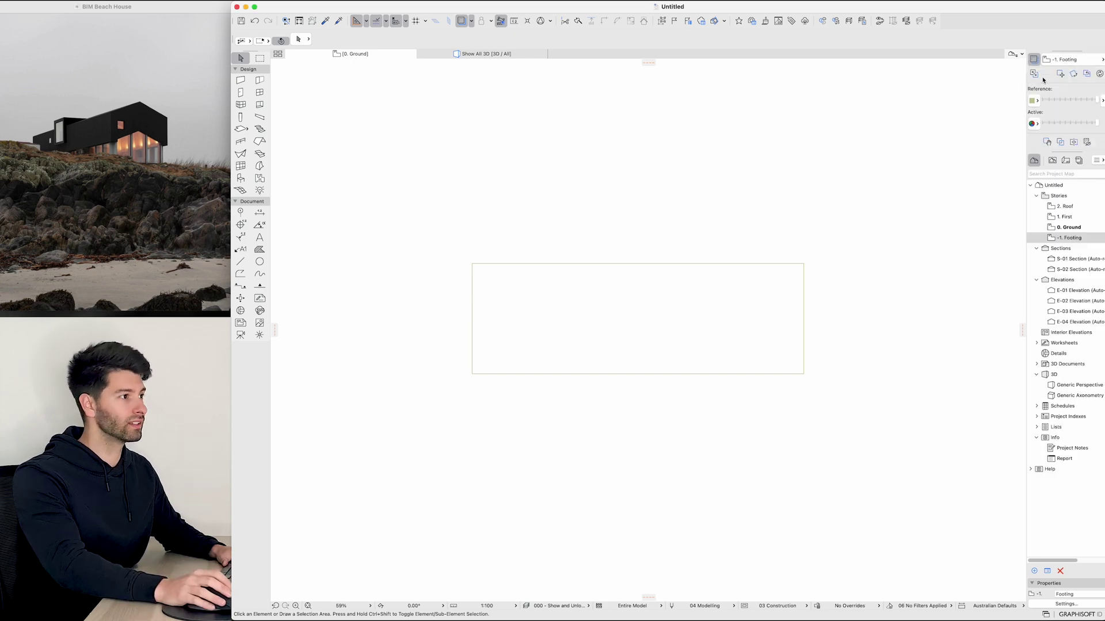
pyautogui.click(1033, 60)
pyautogui.click(1033, 60)
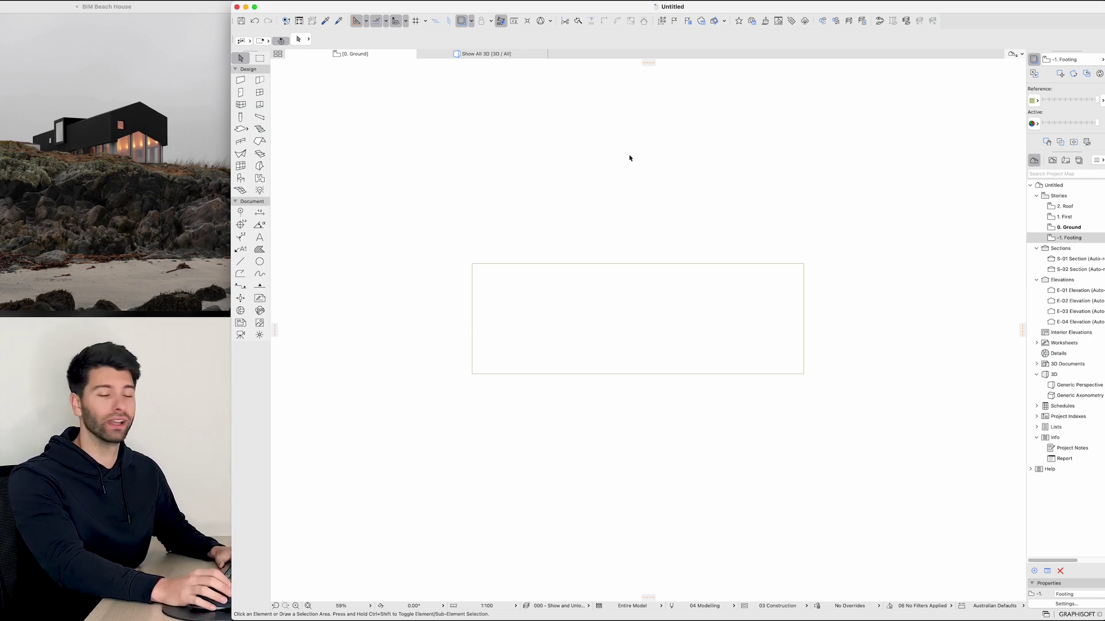
# Set the default wall structure to the SP03 90mm Insulated Stud:PB composite
pyautogui.click(241, 80)
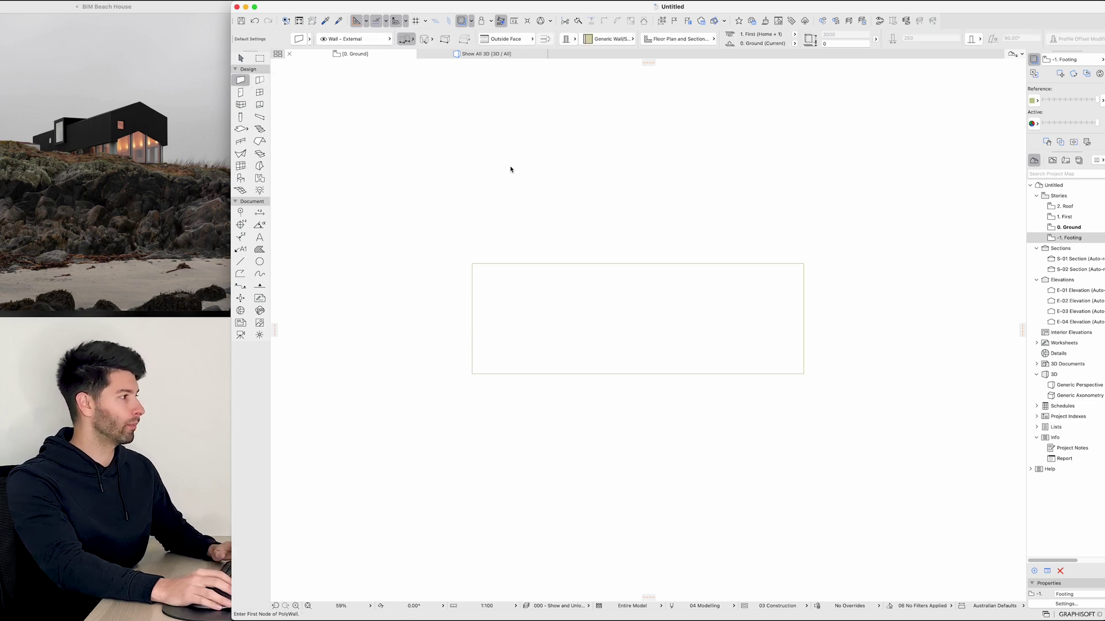
pyautogui.press('super+t')
pyautogui.click(571, 93)
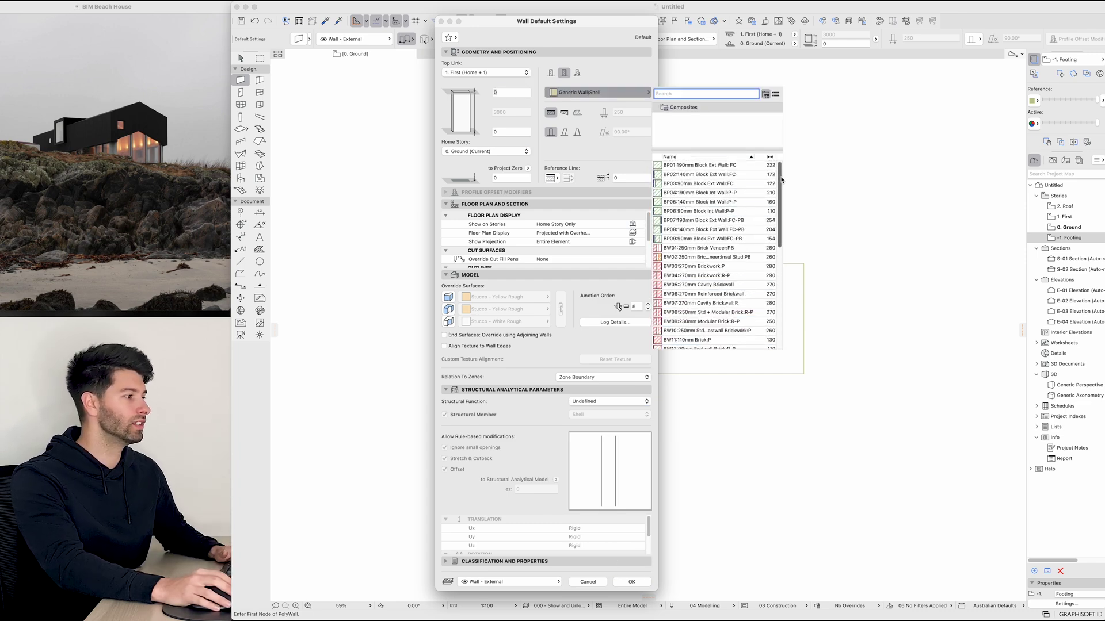
pyautogui.moveTo(781, 180); pyautogui.dragTo(783, 264)
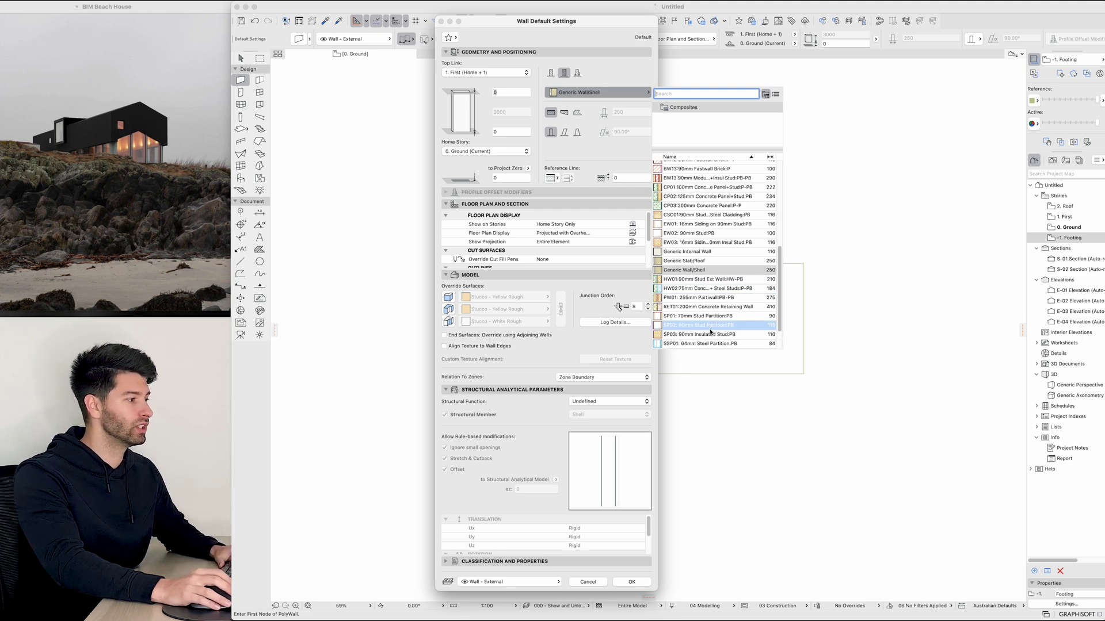
pyautogui.click(677, 336)
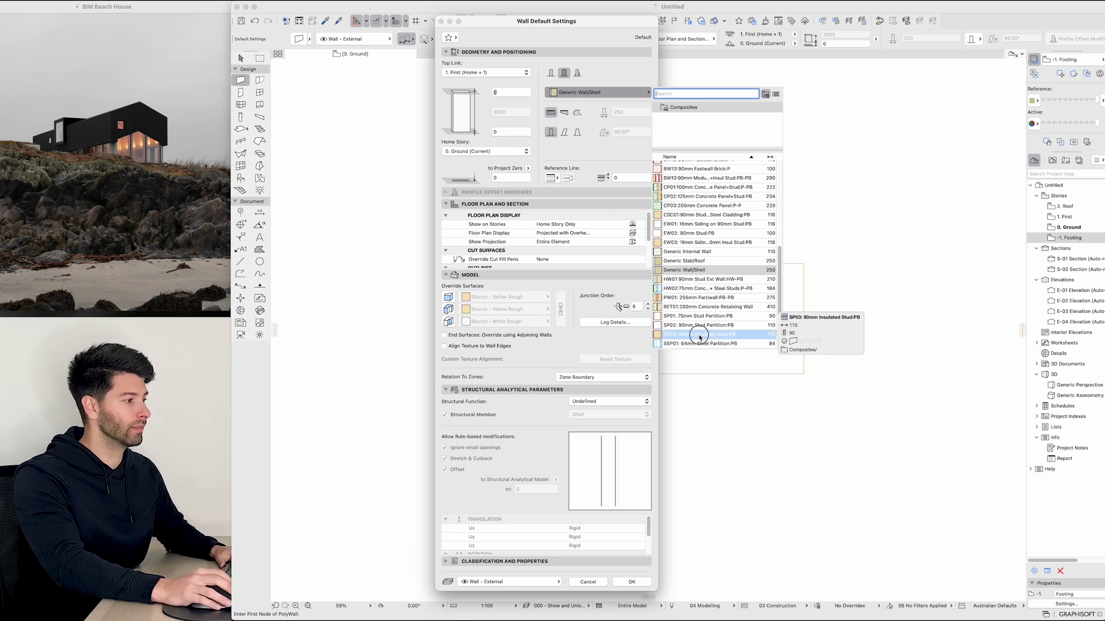
pyautogui.click(697, 338)
pyautogui.click(631, 581)
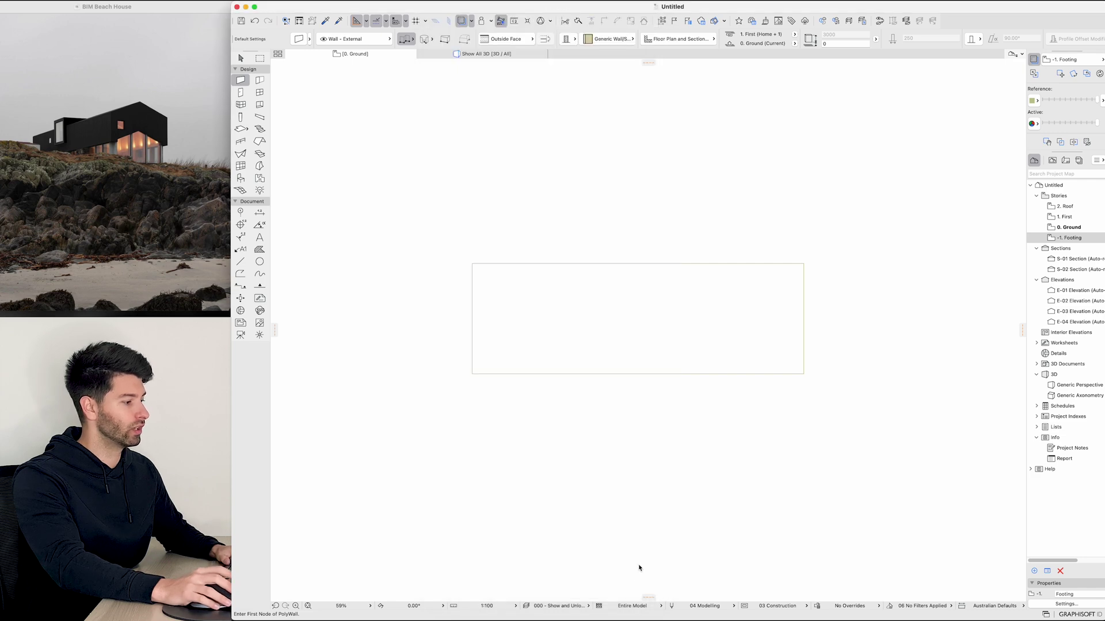
# Draw a closed polywall through the four corners of the traced slab, flipping the wall thickness to the inside of the outline
pyautogui.click(472, 263)
pyautogui.scroll(3, 671, 266)
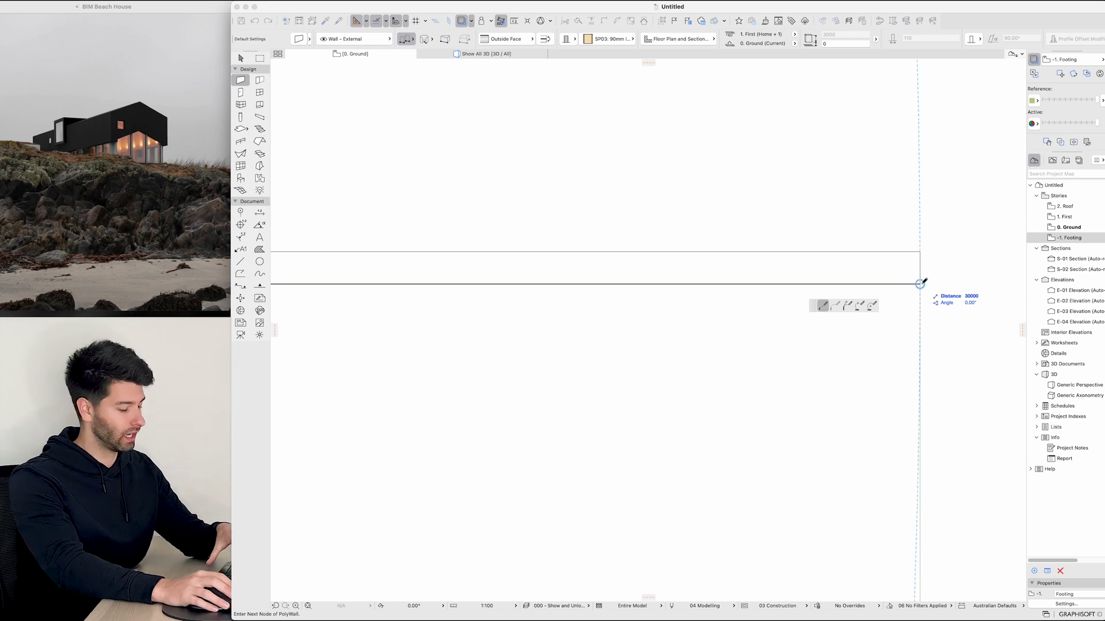
pyautogui.press('p')
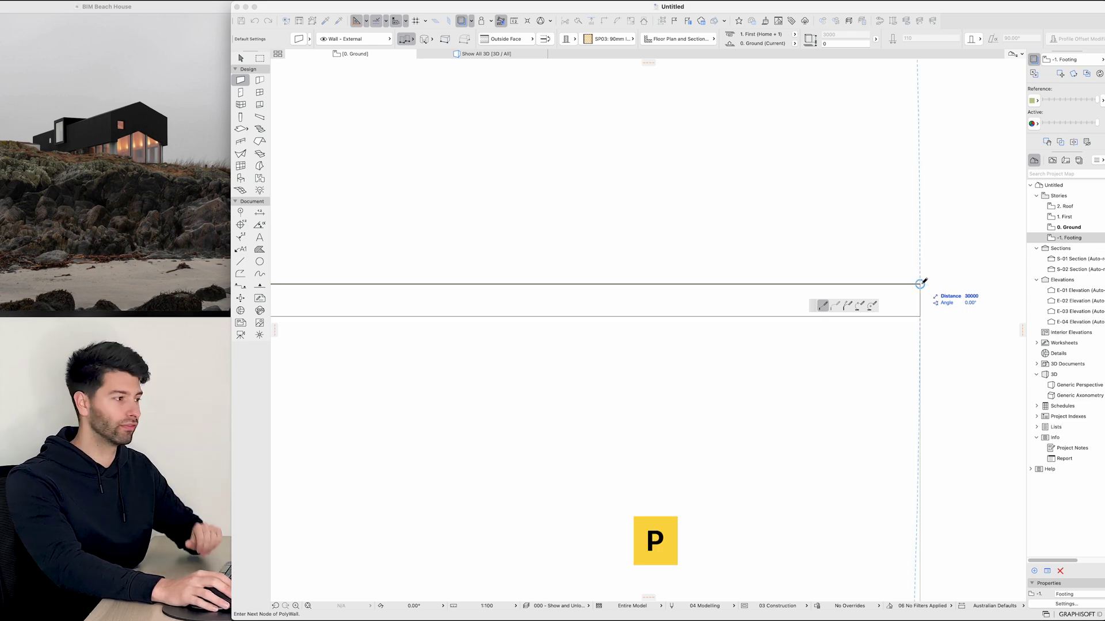
pyautogui.click(921, 283)
pyautogui.scroll(-3, 923, 287)
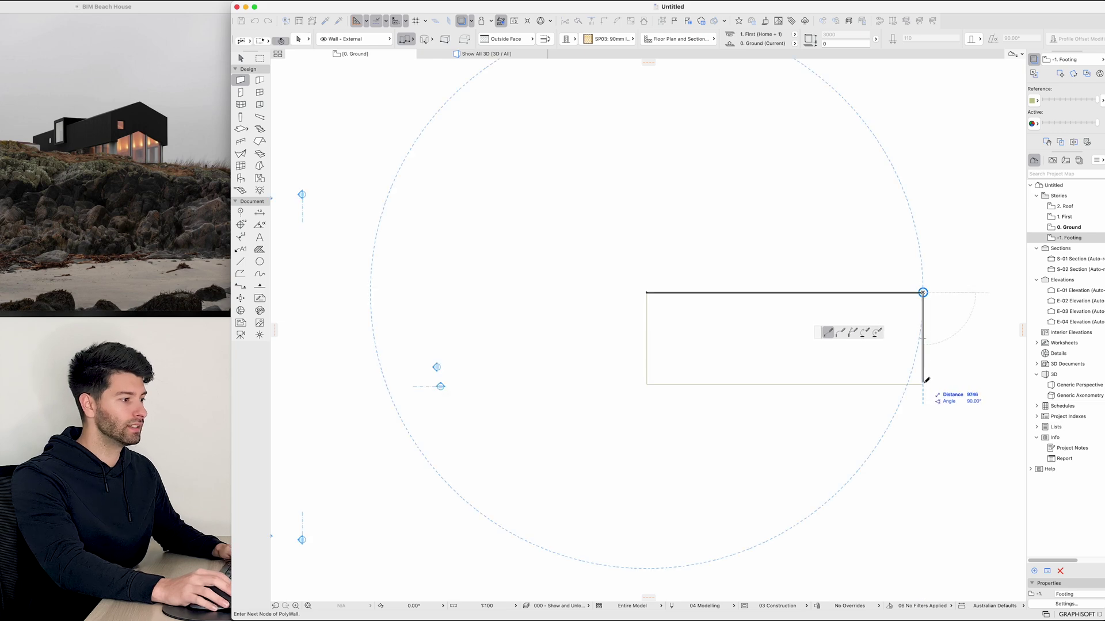
pyautogui.click(922, 384)
pyautogui.click(646, 384)
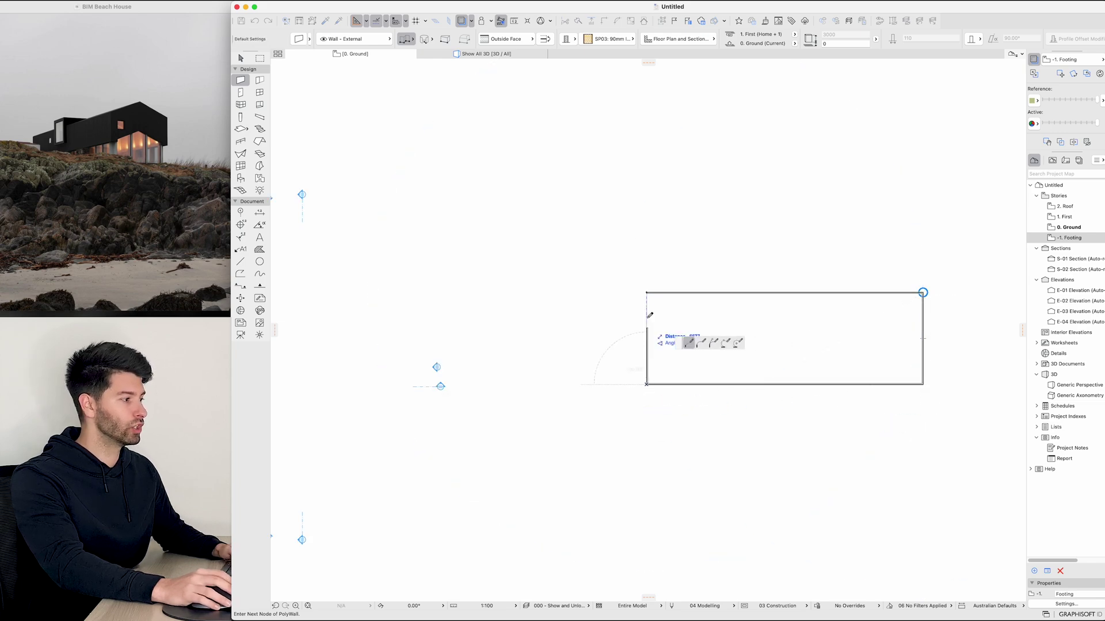
pyautogui.click(647, 292)
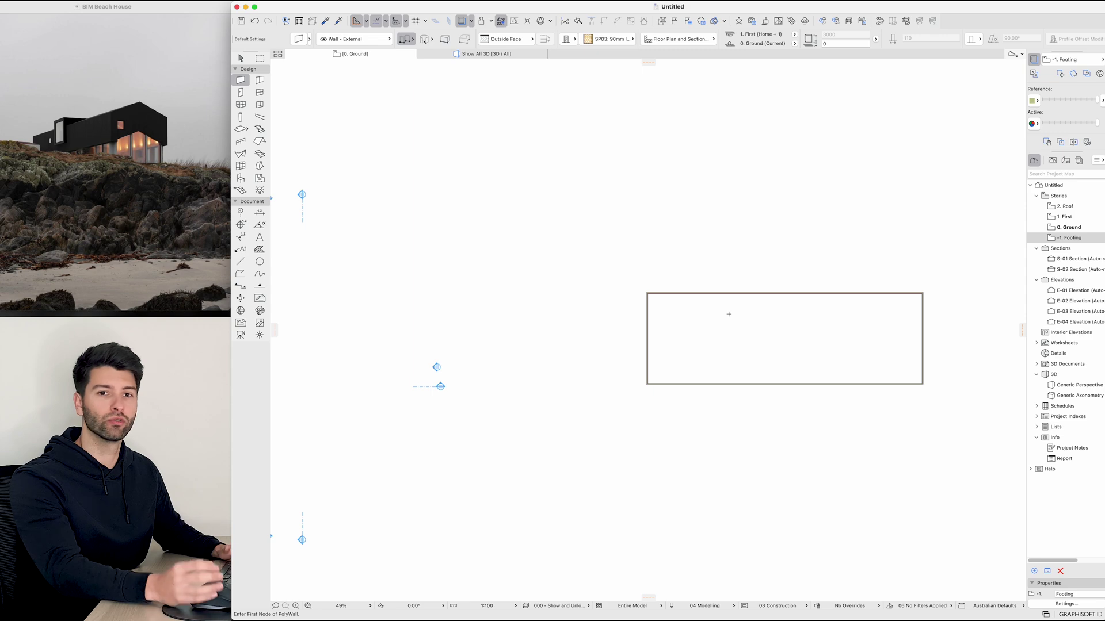
# Draw a marquee around the whole Ground story wall outline and show the marquee area in the 3D perspective view
pyautogui.scroll(3, 737, 318)
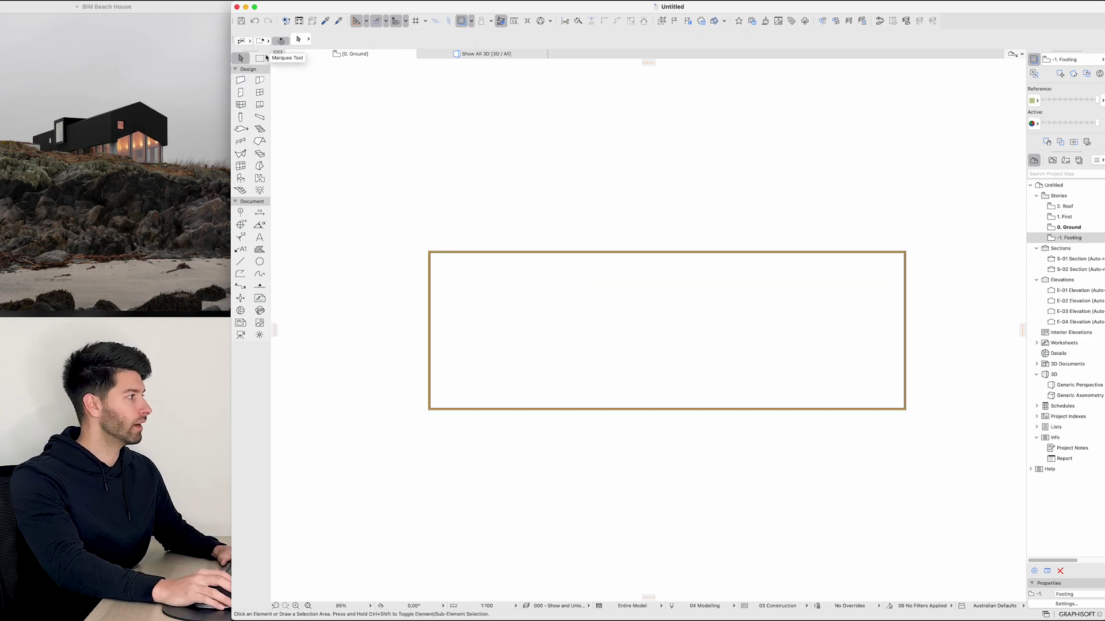
pyautogui.click(263, 58)
pyautogui.click(385, 207)
pyautogui.click(968, 481)
pyautogui.rightClick(841, 152)
pyautogui.click(914, 310)
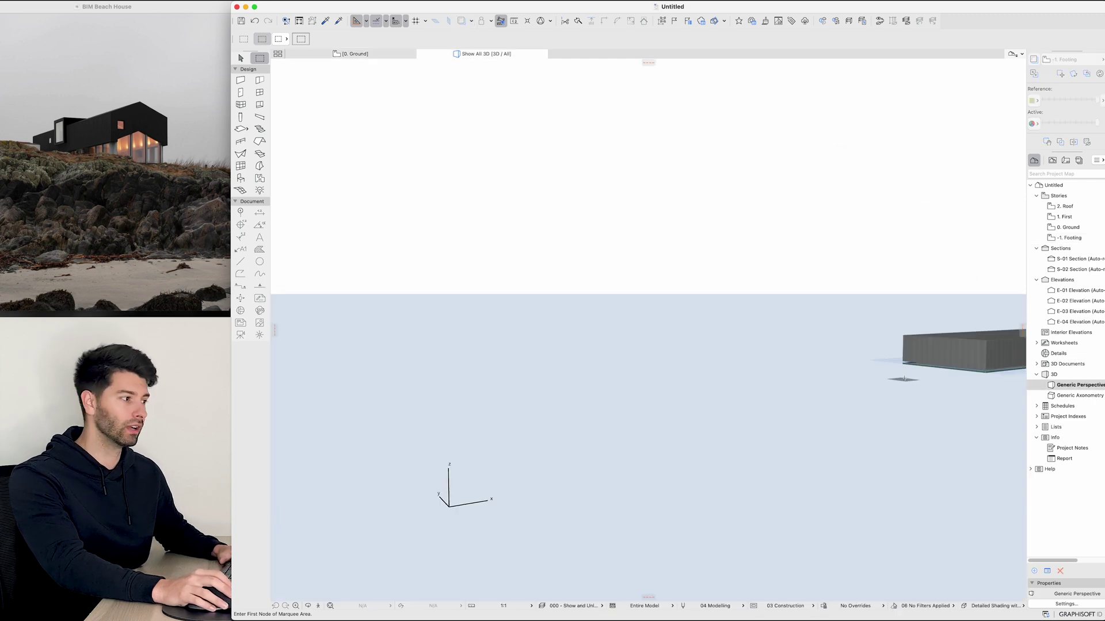
pyautogui.moveTo(966, 331); pyautogui.dragTo(604, 348, button='middle')
pyautogui.scroll(3, 630, 367)
pyautogui.keyDown('shift'); pyautogui.moveTo(521, 361); pyautogui.dragTo(752, 386, button='middle'); pyautogui.keyUp('shift')
# Move the footing slab vertically upward at its near corner so it meets the base of the external walls
pyautogui.click(778, 382)
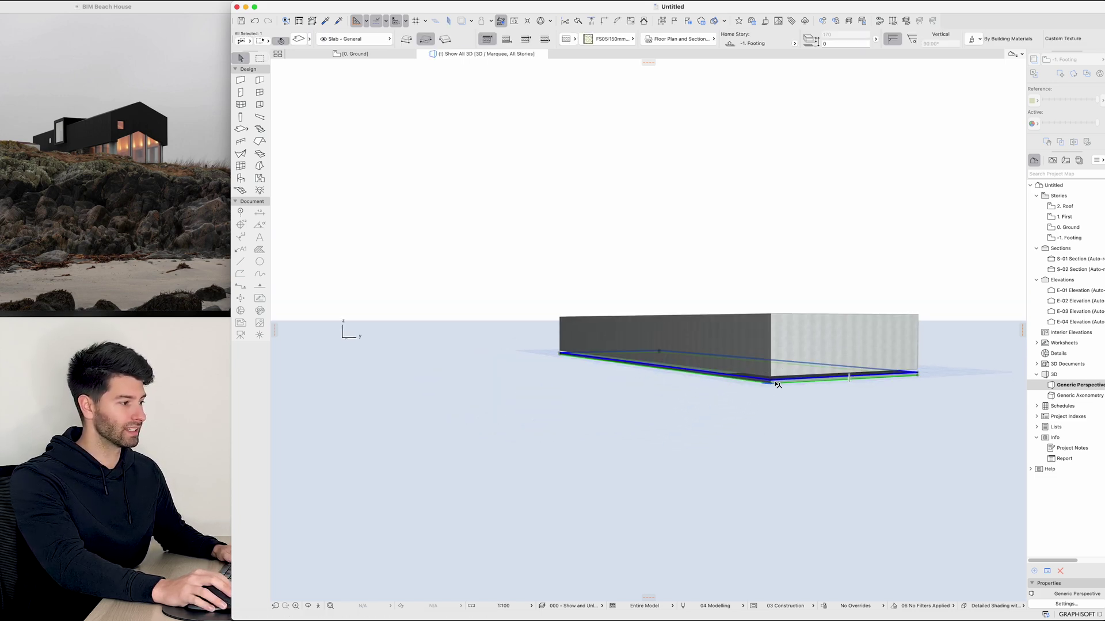
pyautogui.scroll(3, 778, 381)
pyautogui.click(771, 351)
pyautogui.scroll(2, 787, 376)
pyautogui.keyDown('shift'); pyautogui.moveTo(788, 377); pyautogui.dragTo(683, 402, button='middle'); pyautogui.keyUp('shift')
pyautogui.click(677, 412)
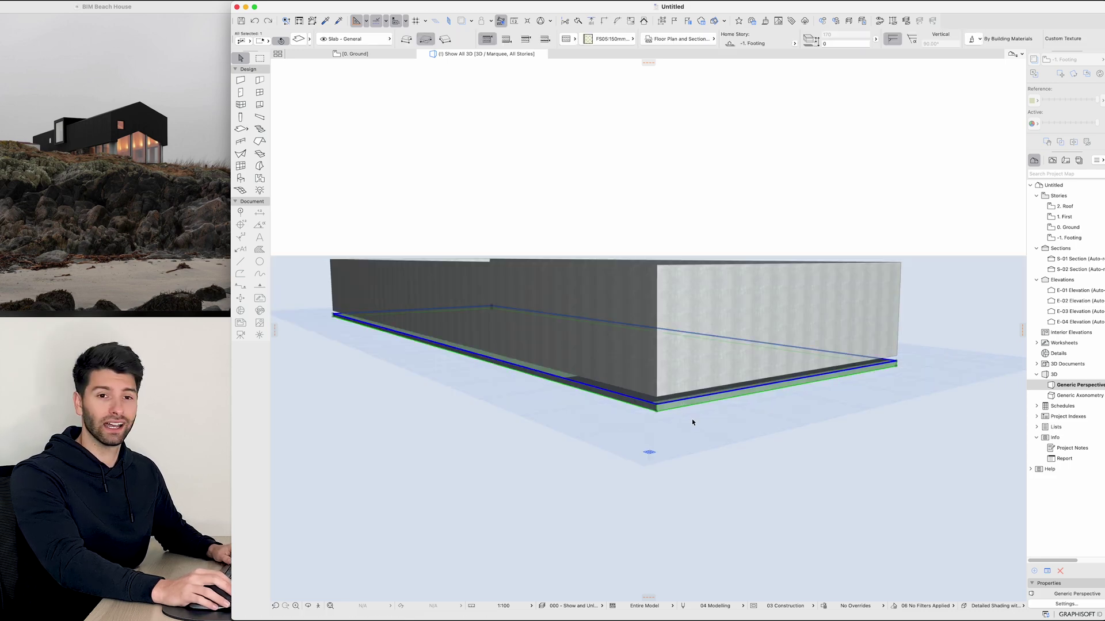
pyautogui.press('super+d')
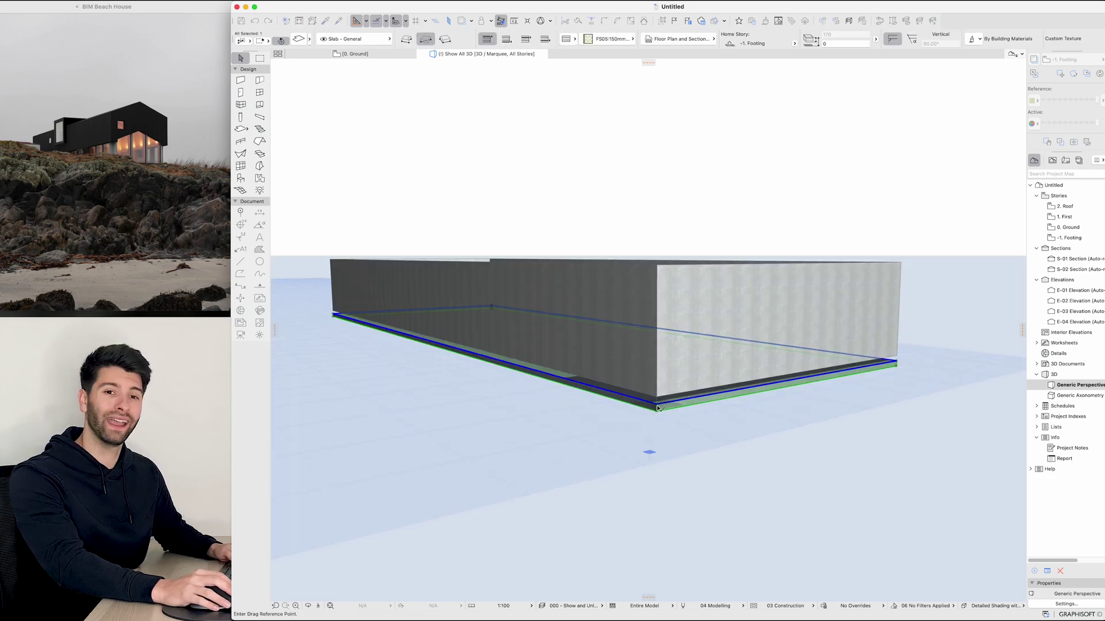
pyautogui.click(658, 407)
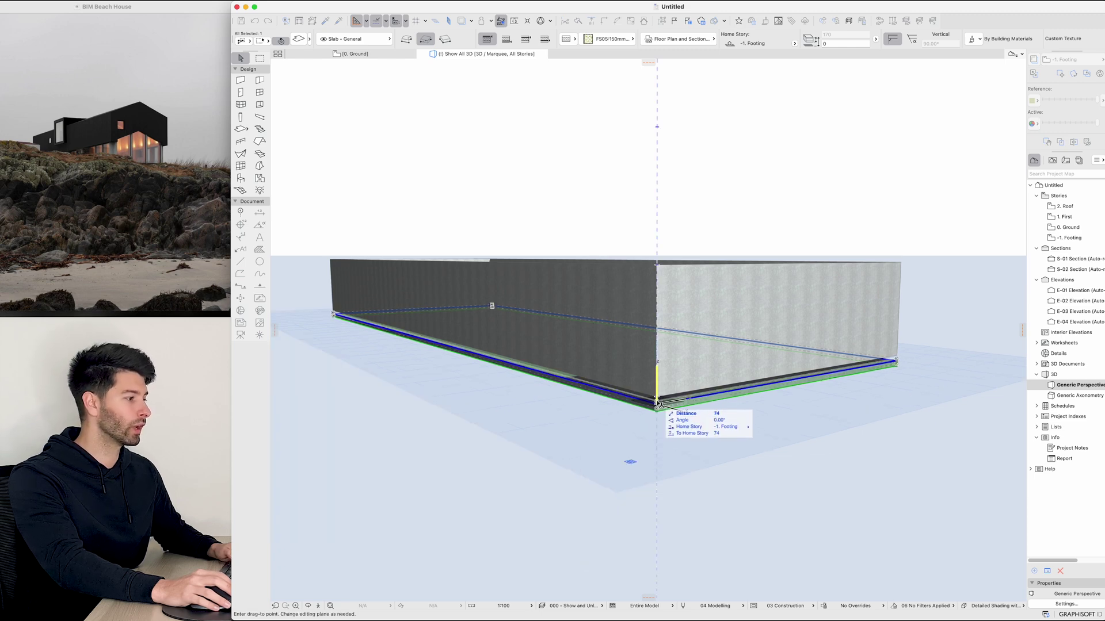
pyautogui.click(657, 404)
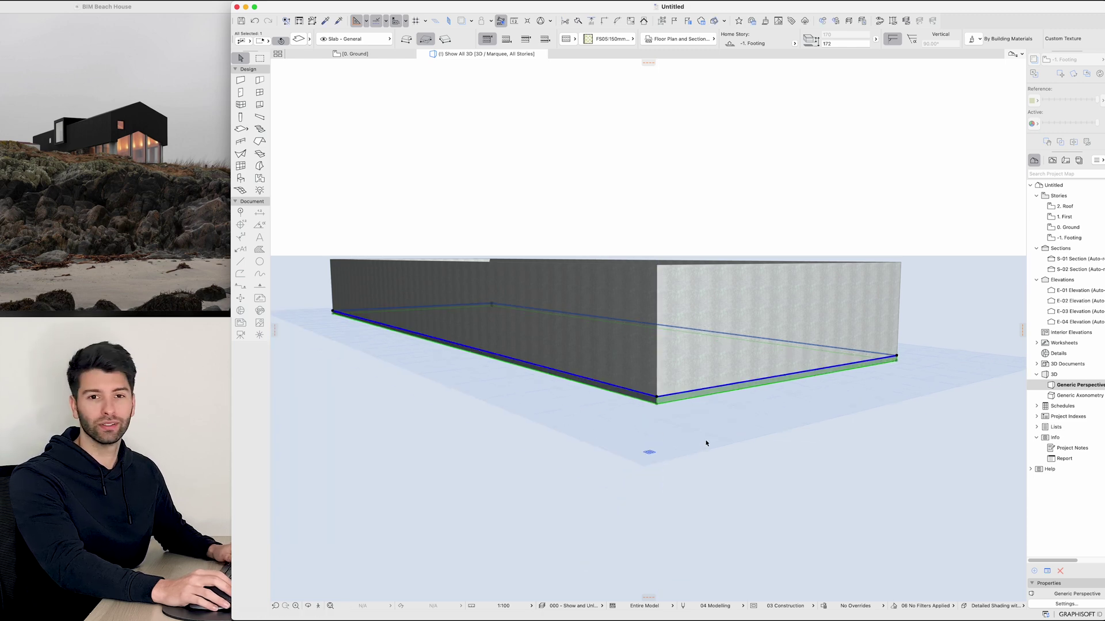
pyautogui.click(731, 422)
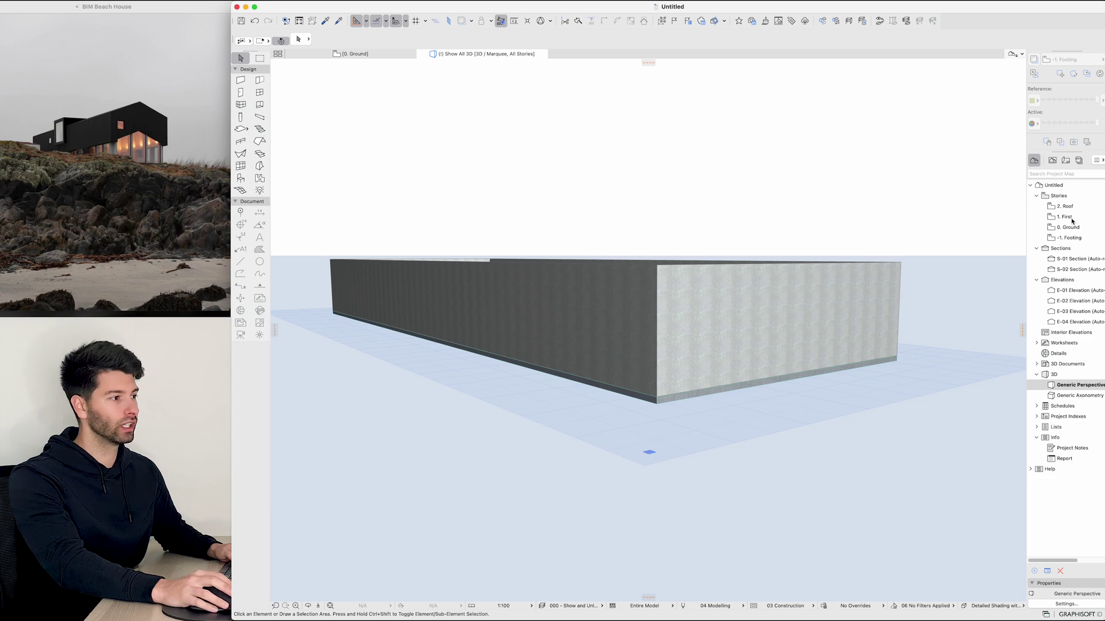
# Copy all external walls from the Ground story to the First story in the same position and check them in 3D
pyautogui.doubleClick(1069, 227)
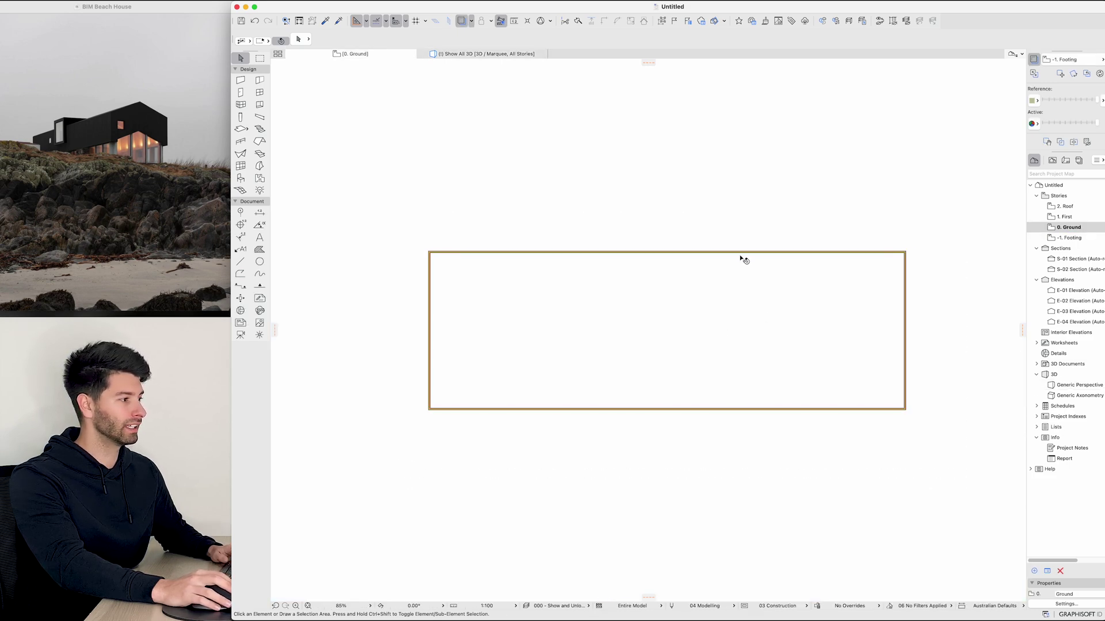
pyautogui.press('super+a')
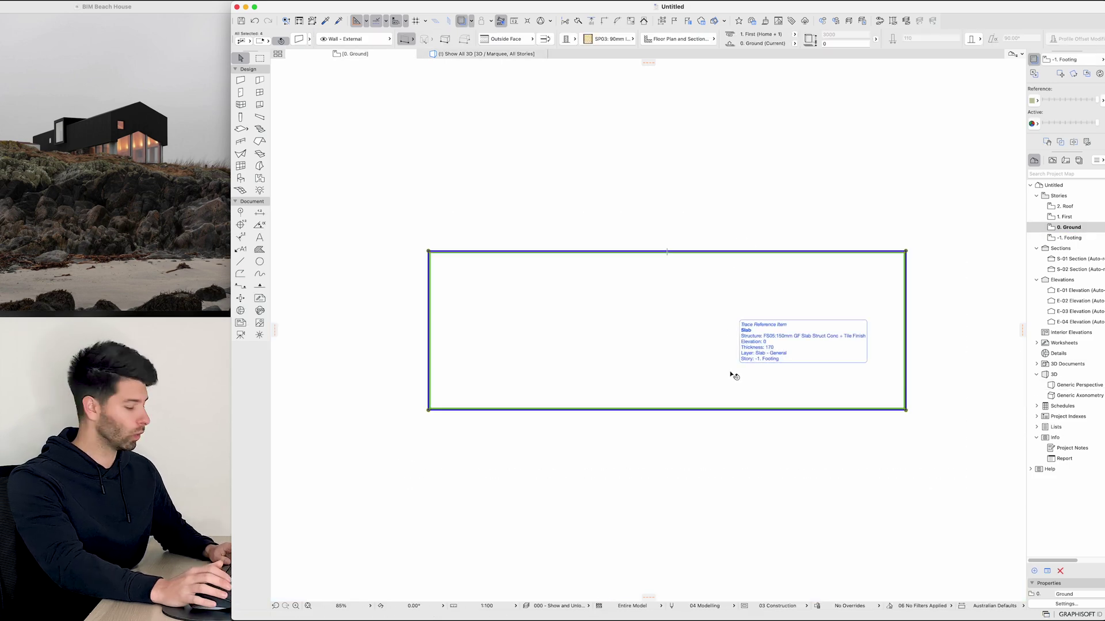
pyautogui.press('super+c')
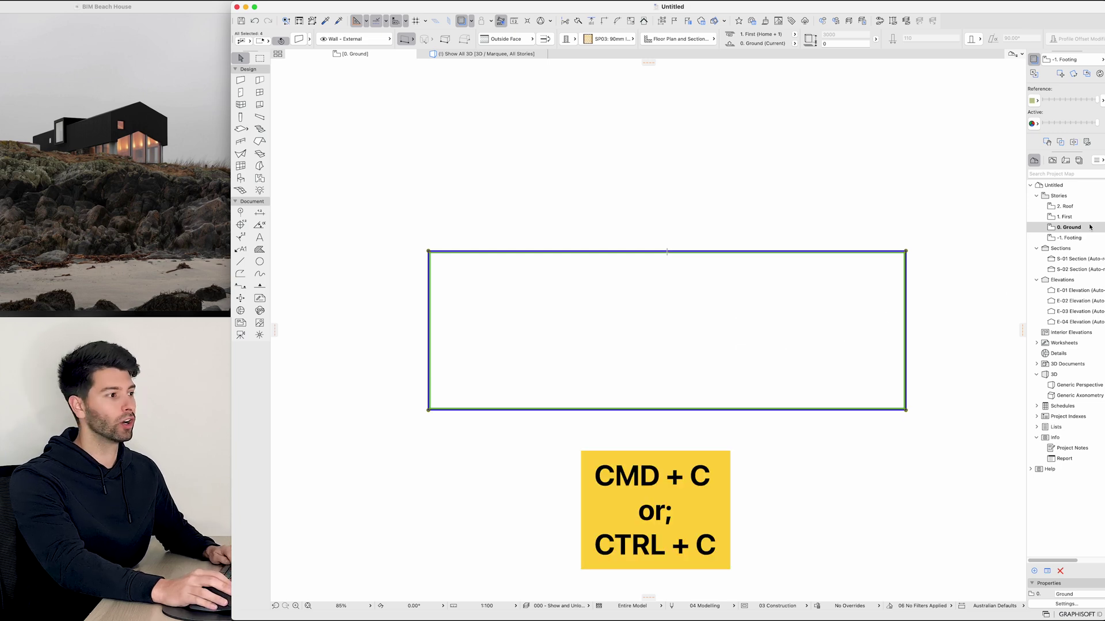
pyautogui.click(1068, 217)
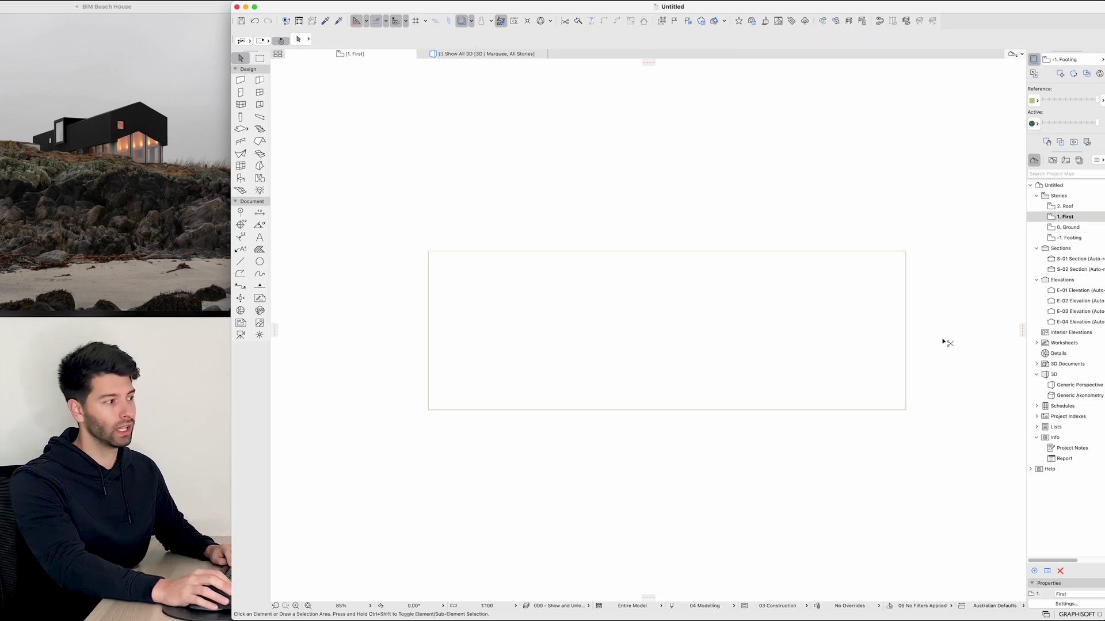
pyautogui.press('super+v')
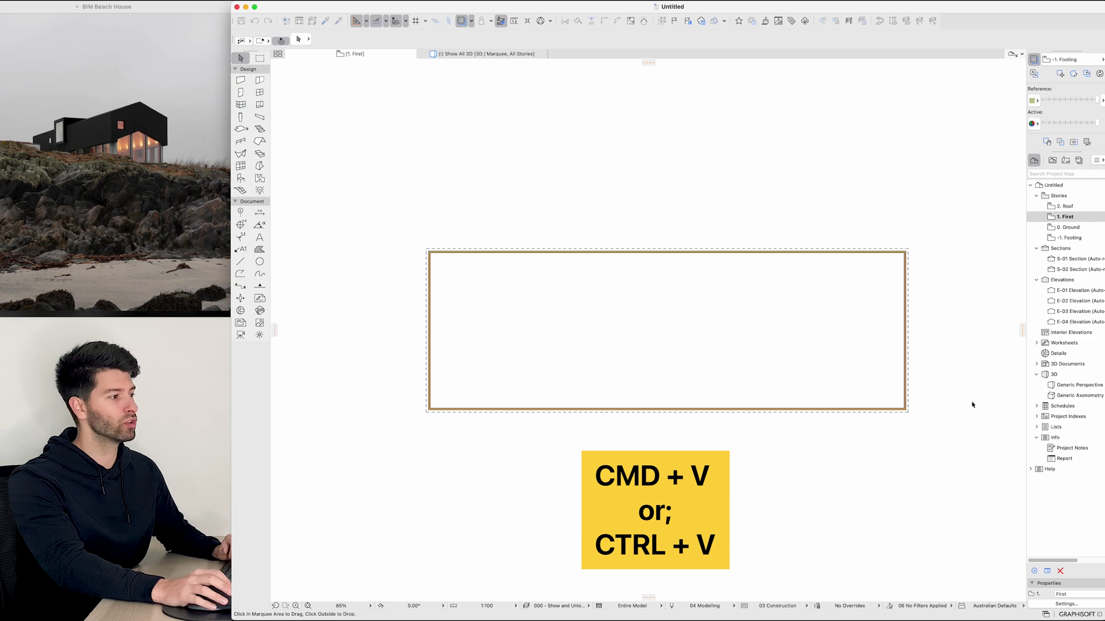
pyautogui.click(972, 405)
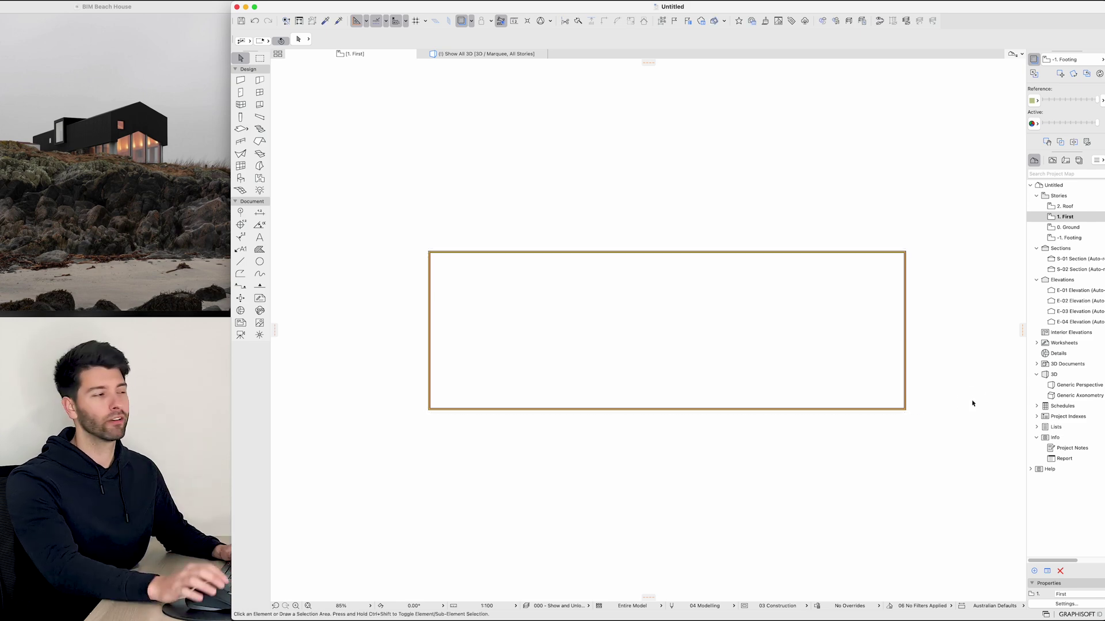
pyautogui.click(485, 55)
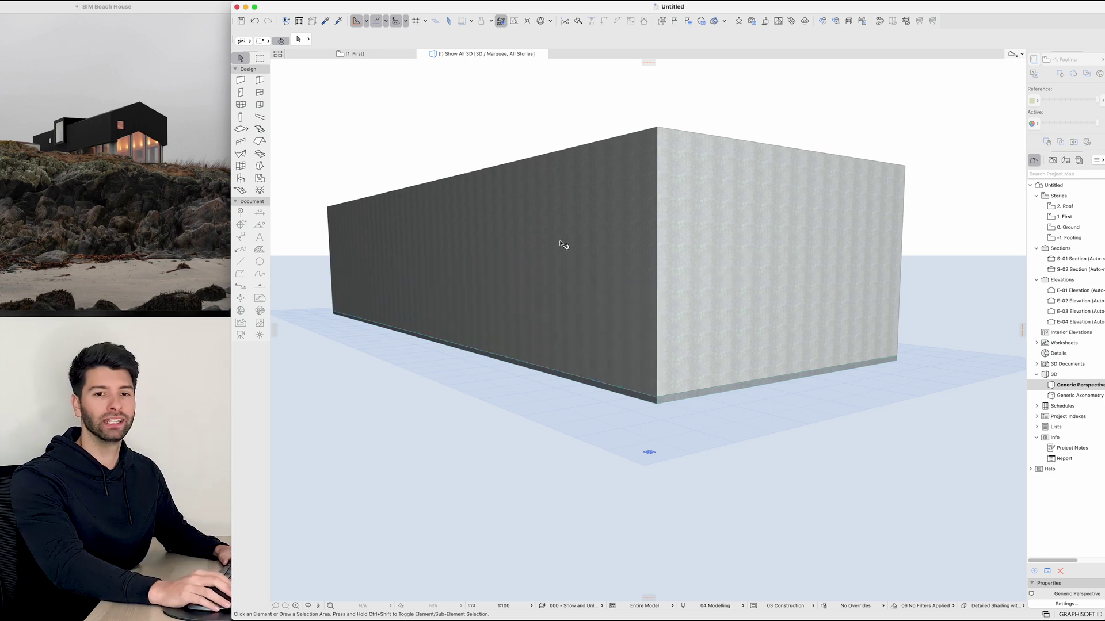
# Return to the Ground story floor plan and clear the wall selection
pyautogui.click(377, 54)
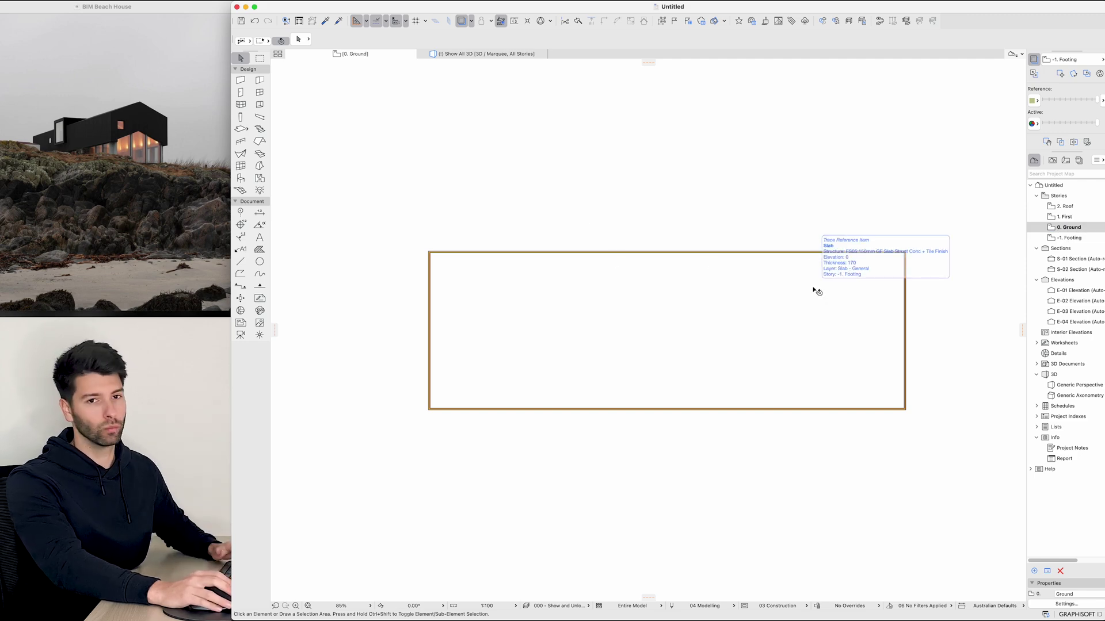
pyautogui.click(432, 307)
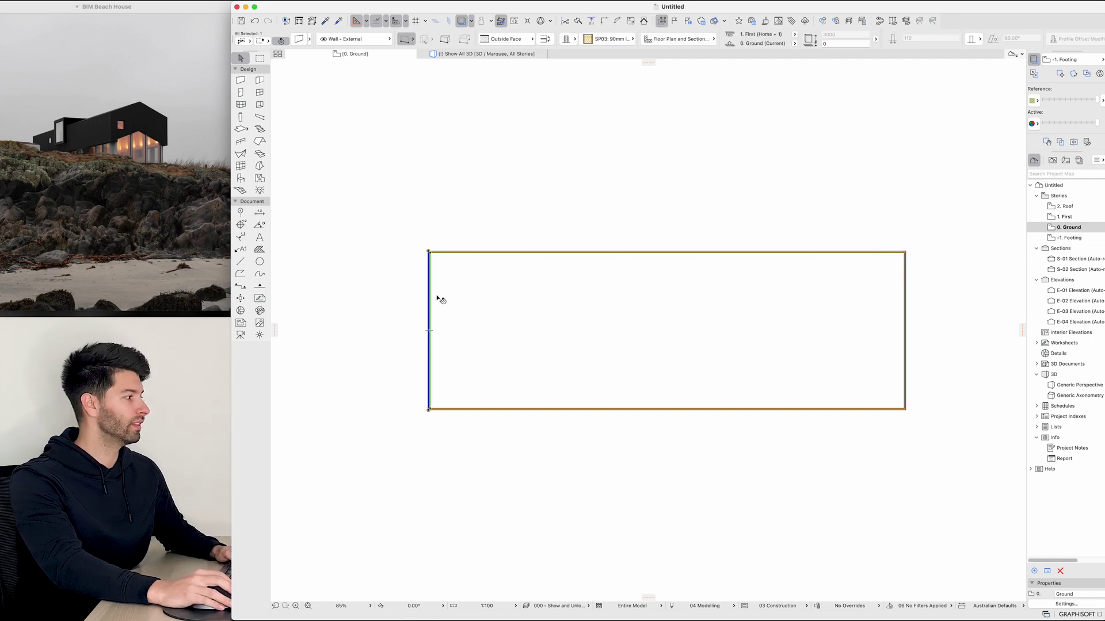
pyautogui.click(904, 295)
pyautogui.press('Escape')
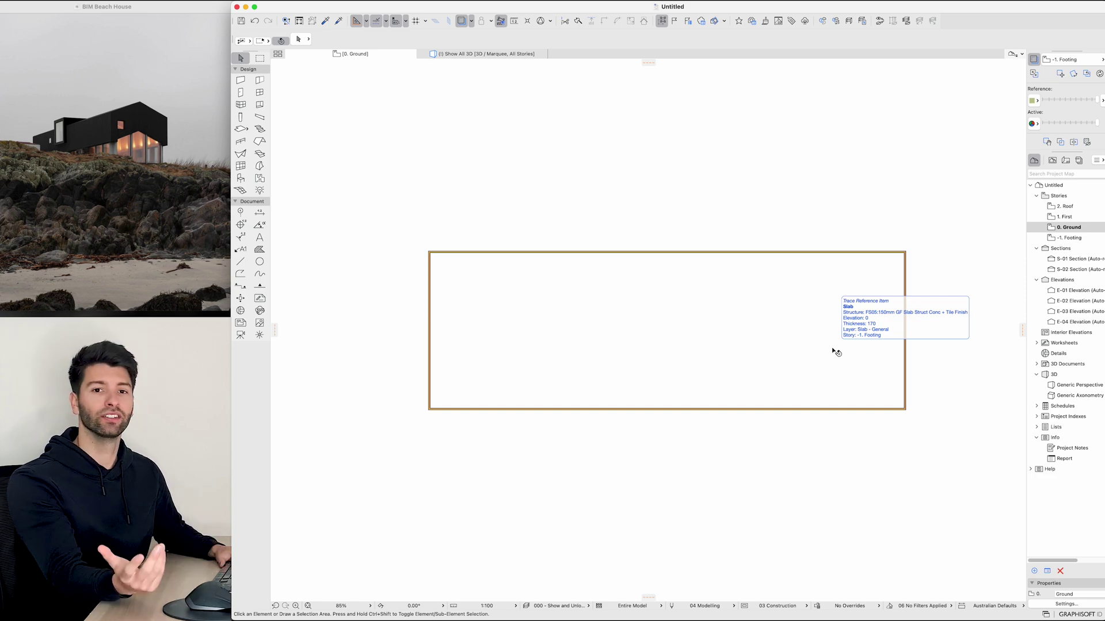
# Open the default Window tool settings, search the library for "window" and choose Window 26
pyautogui.click(259, 93)
pyautogui.click(299, 39)
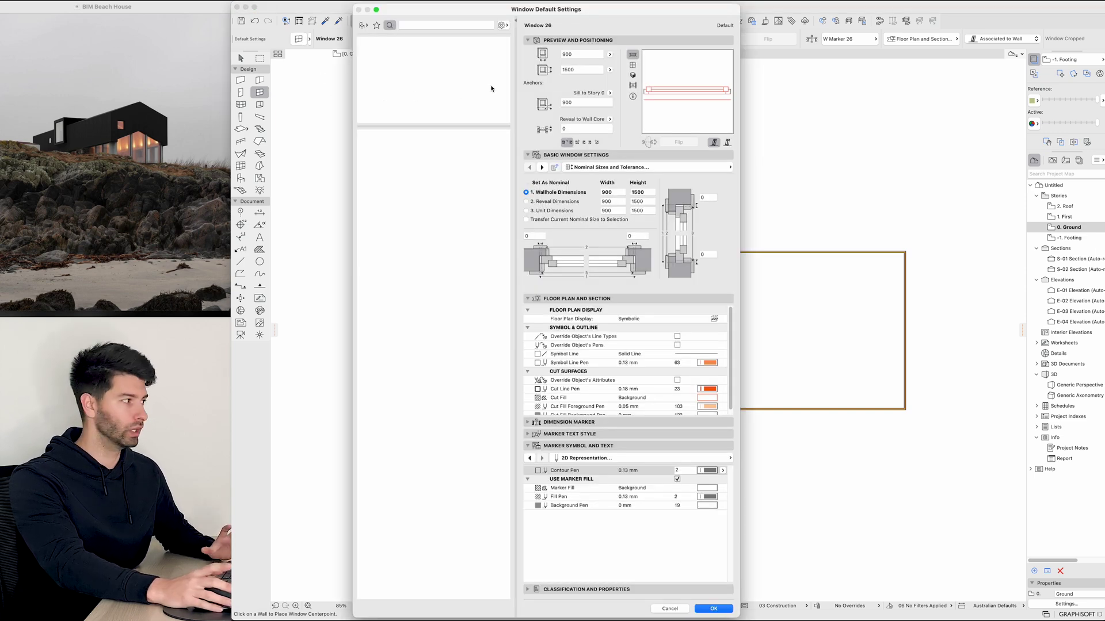
pyautogui.click(459, 23)
pyautogui.write('window')
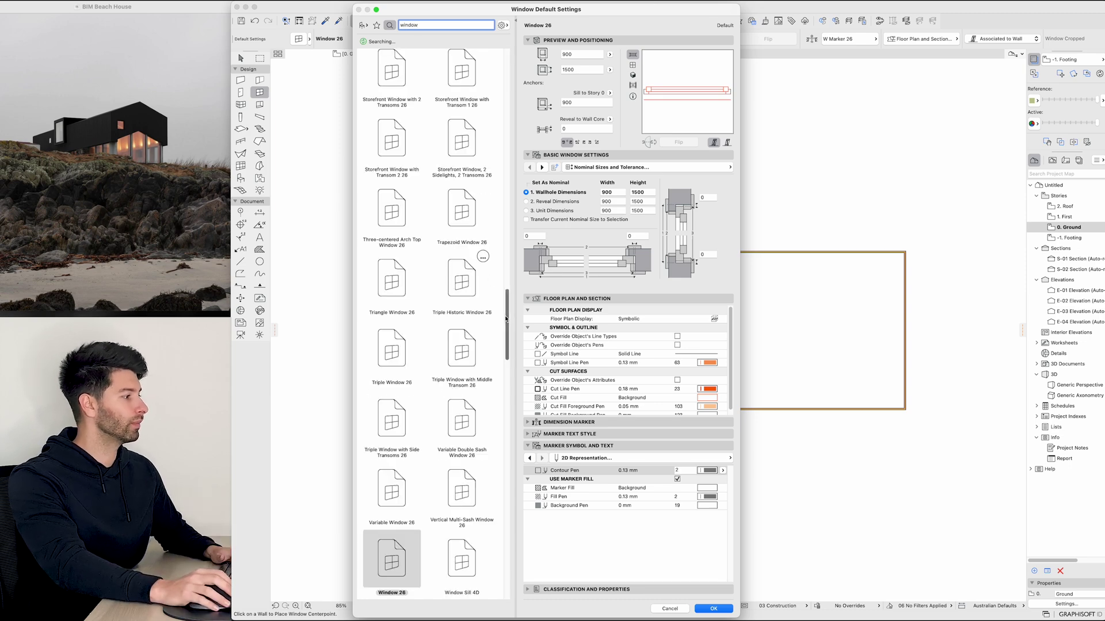
pyautogui.click(400, 561)
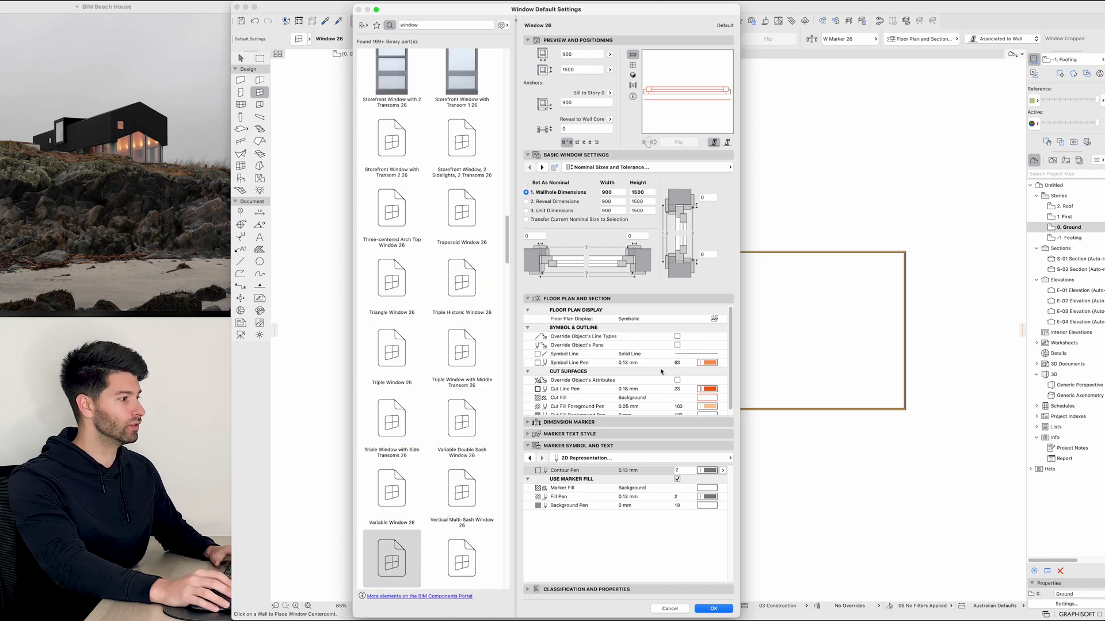
# Override the window's line types and pens, set the symbol line pen to 1, preview it in 3D and elevation, and apply
pyautogui.click(677, 345)
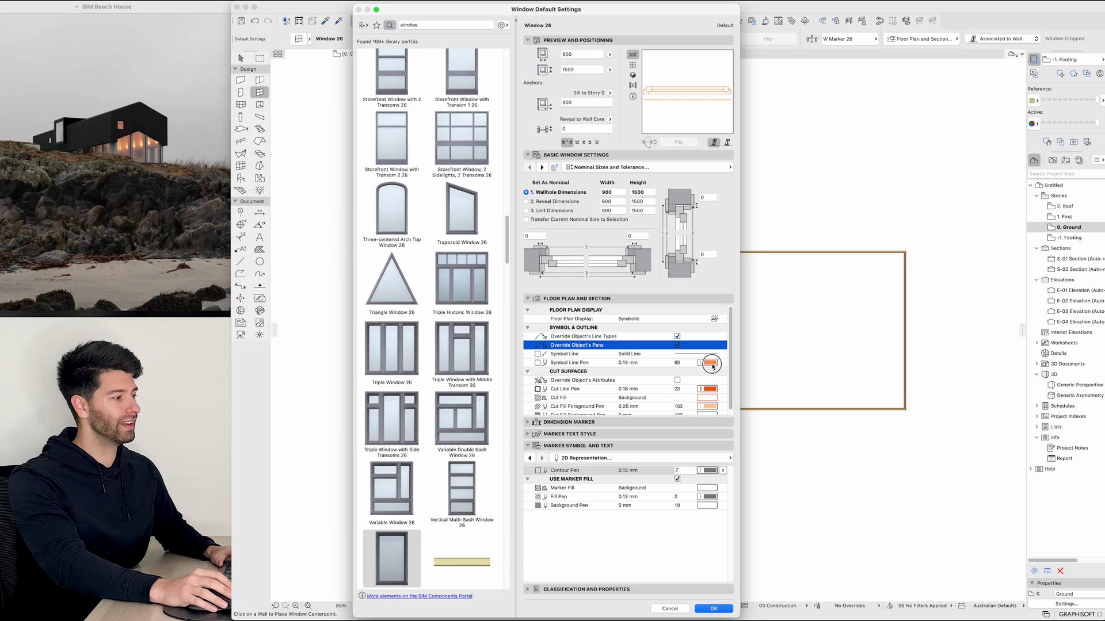
pyautogui.click(709, 363)
pyautogui.click(729, 363)
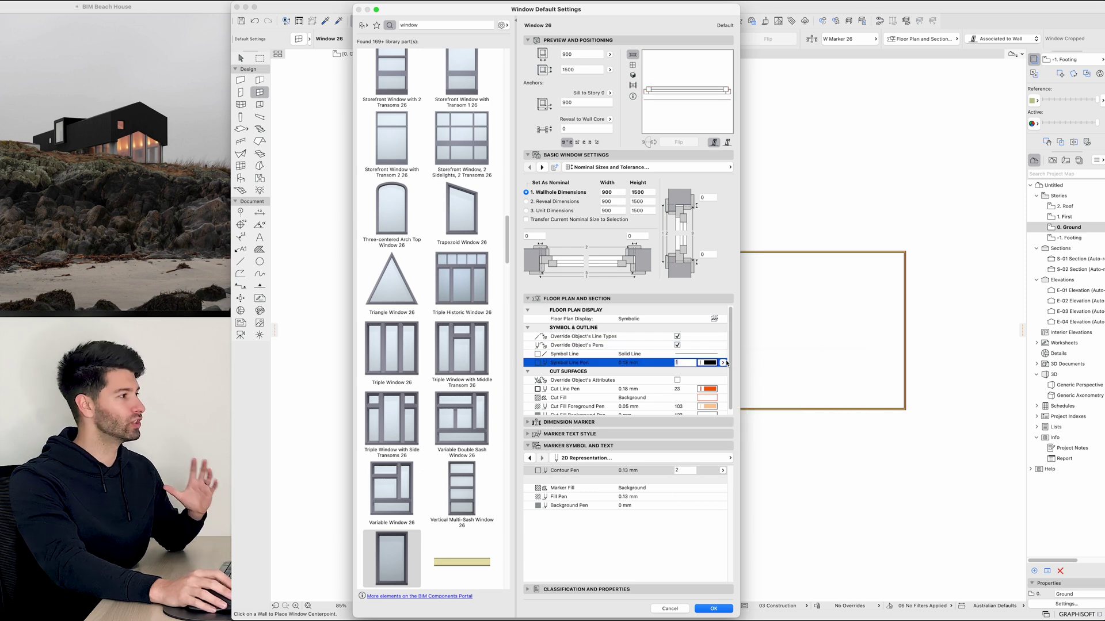
pyautogui.click(636, 75)
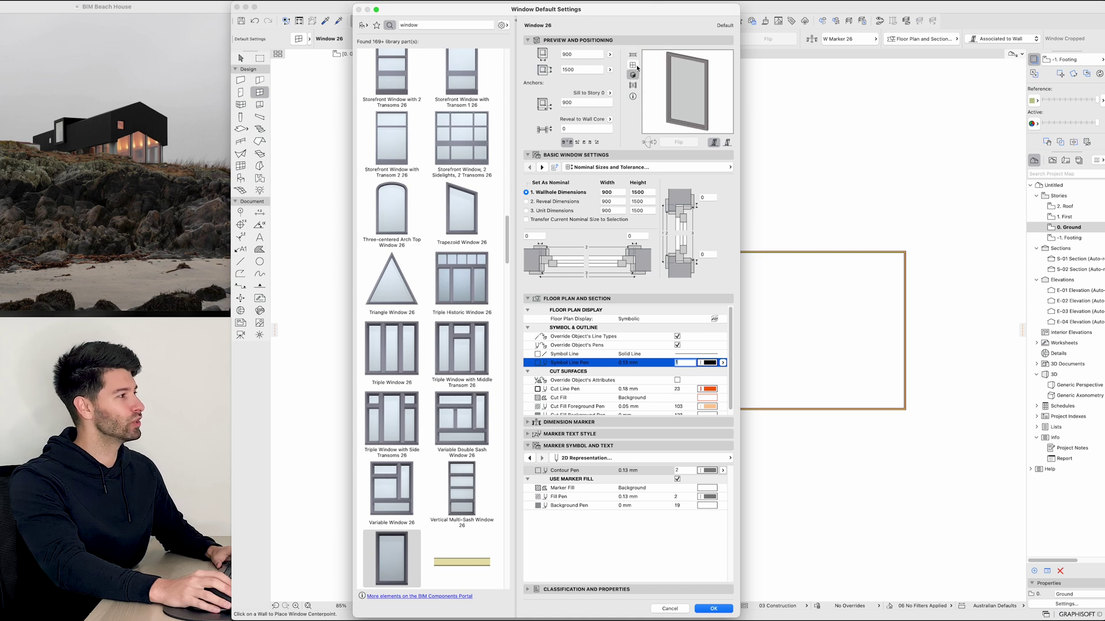
pyautogui.click(632, 65)
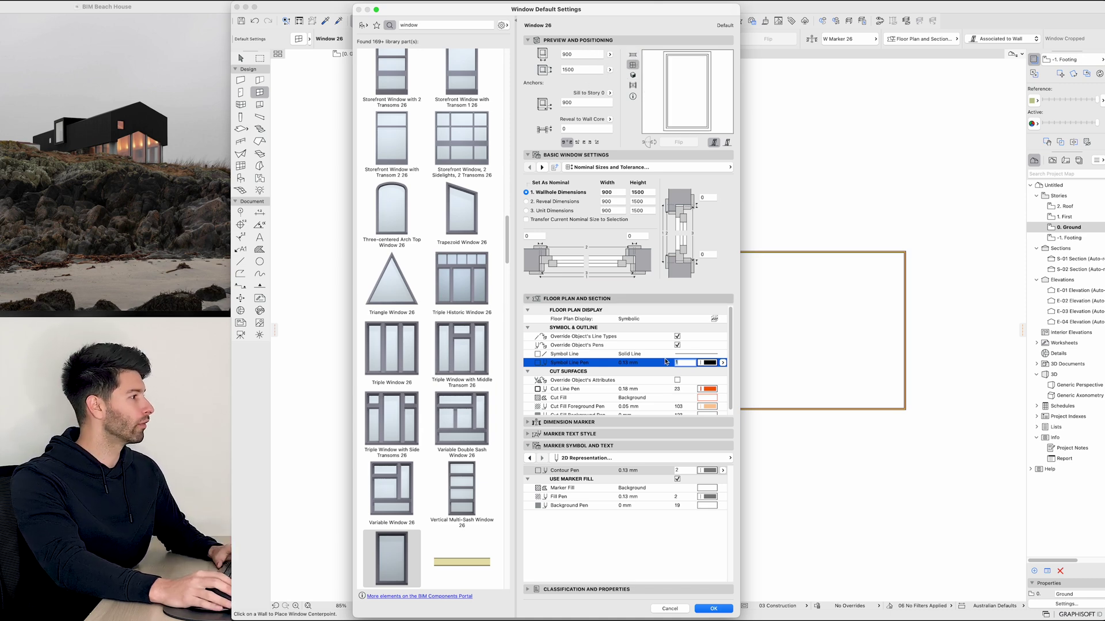
pyautogui.press('Return')
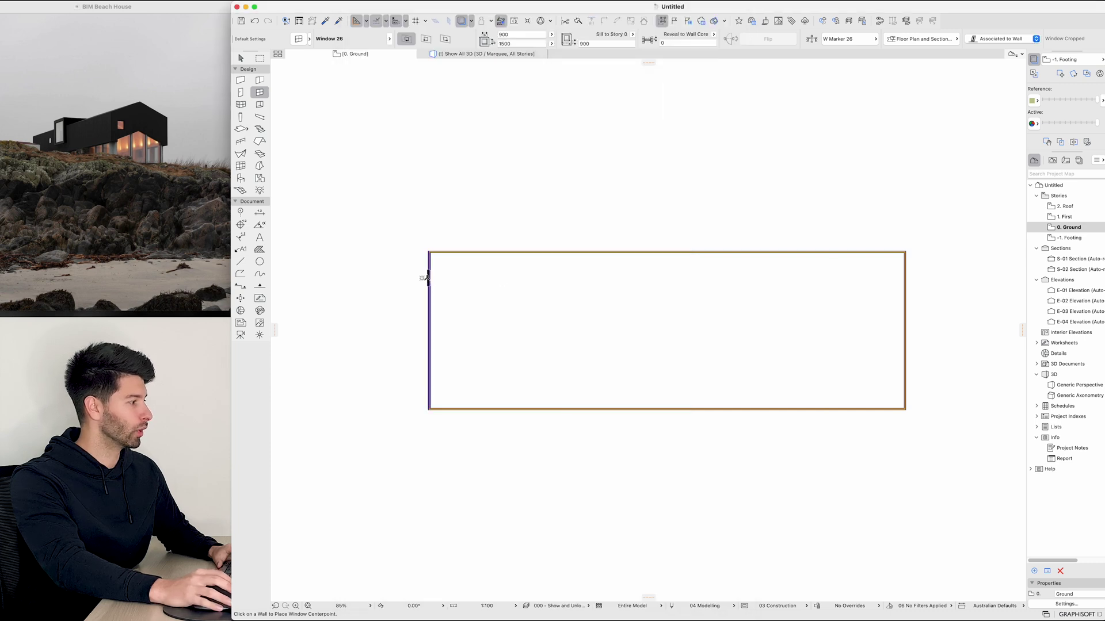
# Place a 900 x 1500 window near the upper end of the west wall, opening toward the outside
pyautogui.click(427, 276)
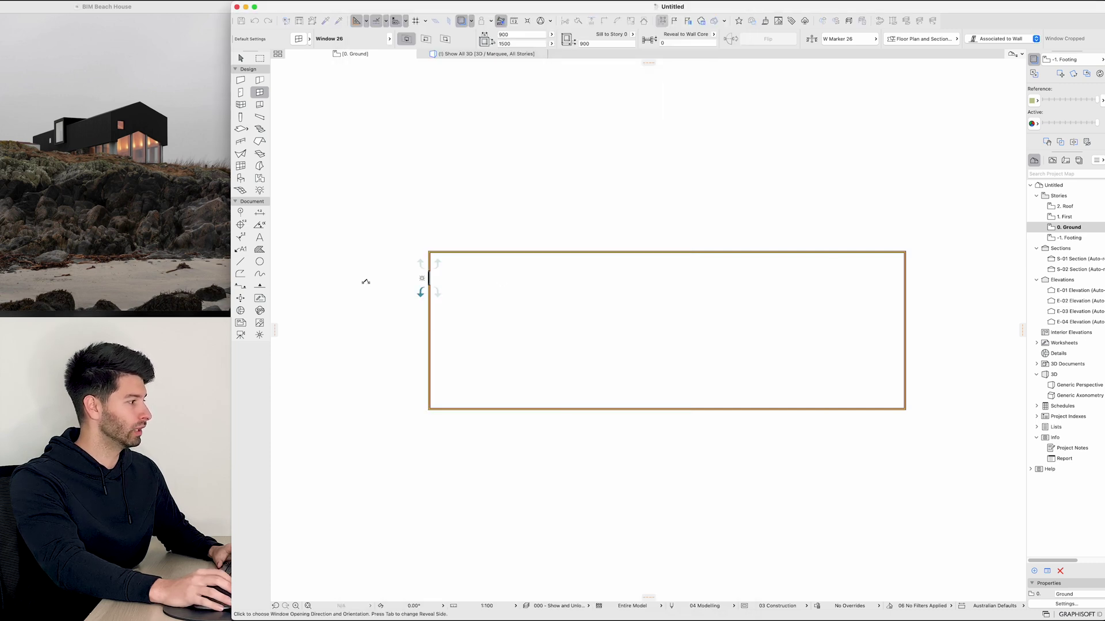
pyautogui.click(366, 281)
pyautogui.scroll(5, 382, 303)
pyautogui.moveTo(392, 305); pyautogui.dragTo(484, 272, button='middle')
pyautogui.press('Escape')
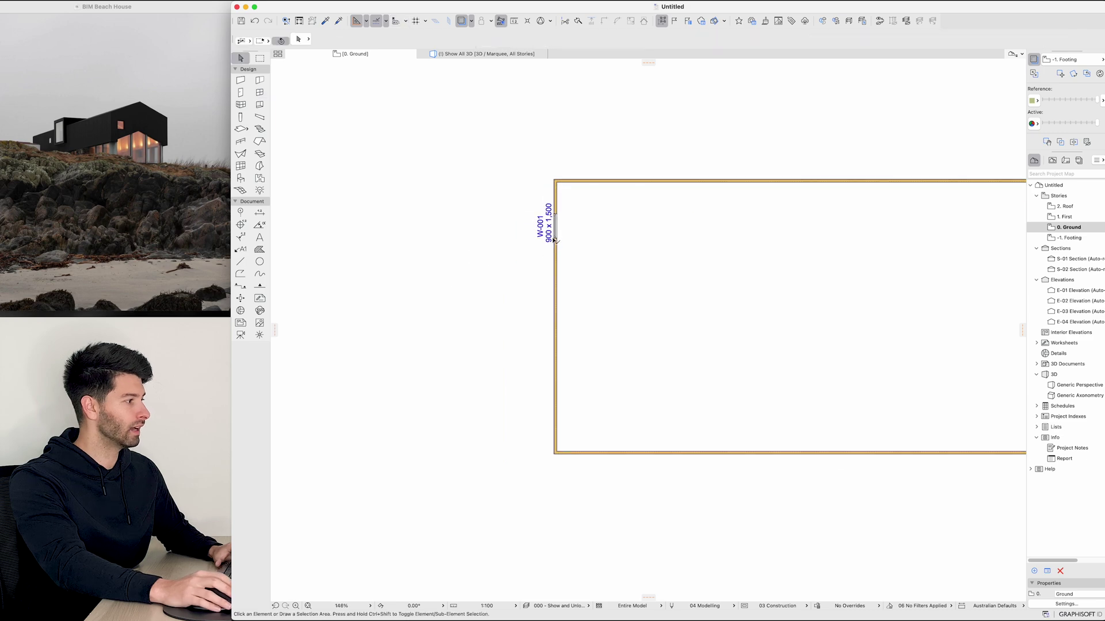
# Set the placed window's width to 2000 mm and widen it further to 2500 mm
pyautogui.click(556, 241)
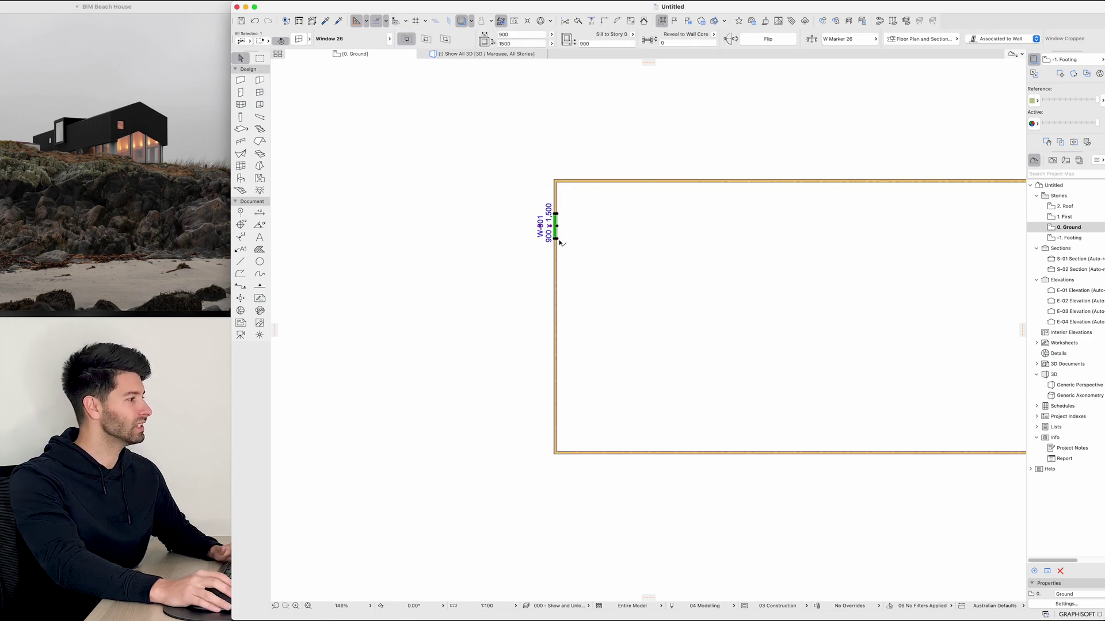
pyautogui.click(521, 35)
pyautogui.write('2000')
pyautogui.press('Return')
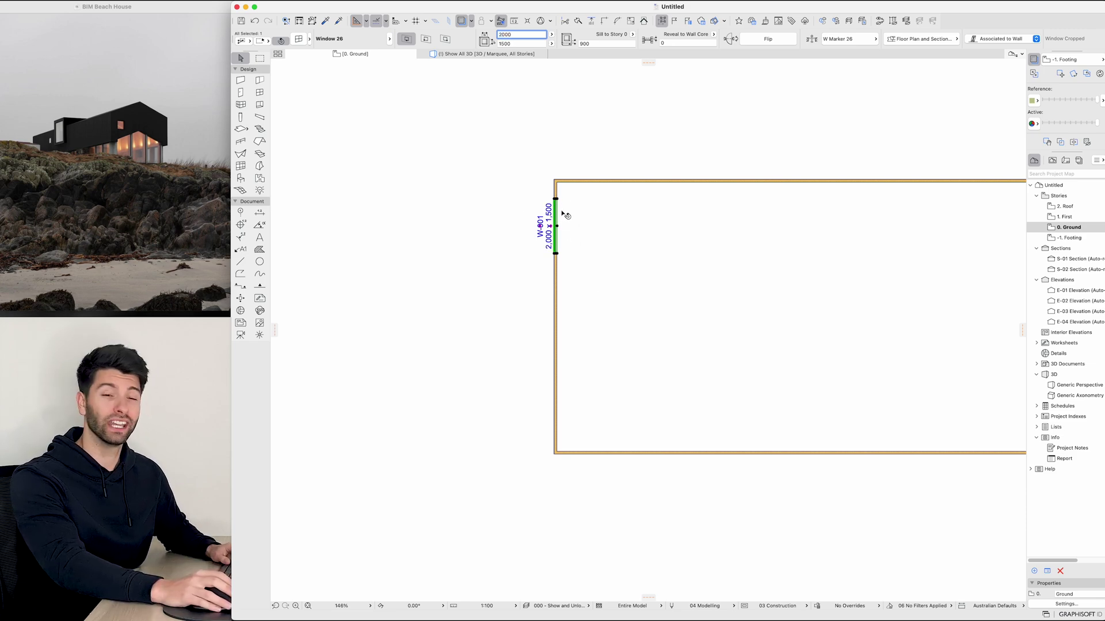
pyautogui.click(521, 35)
pyautogui.write('2500')
pyautogui.press('Return')
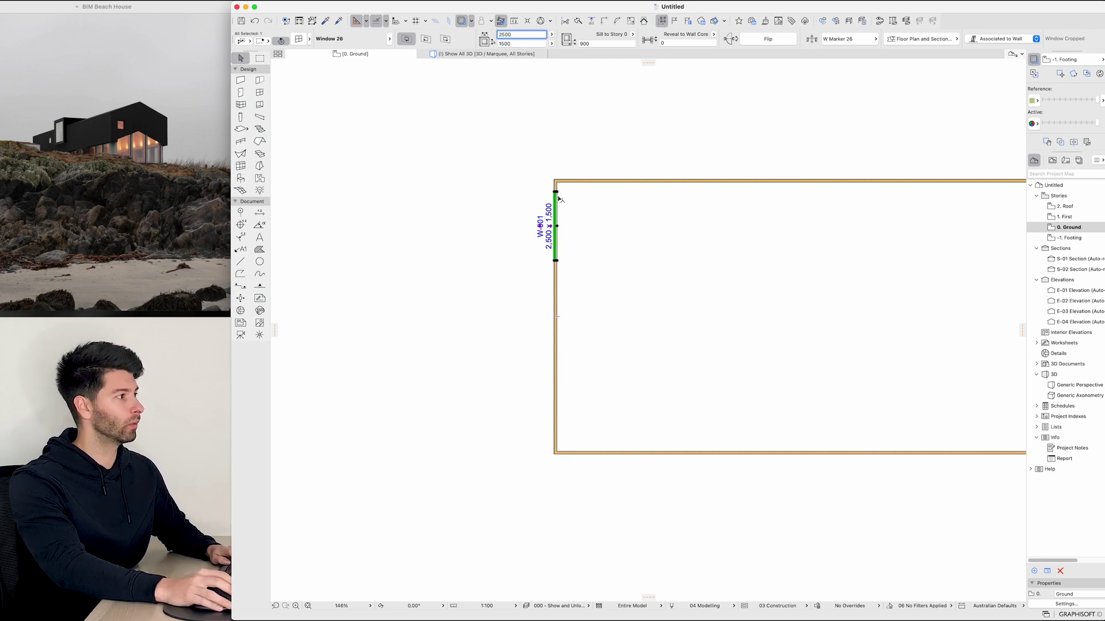
# Review the window's size in its selection settings and try stretching the window from its lower end node
pyautogui.press('super+t')
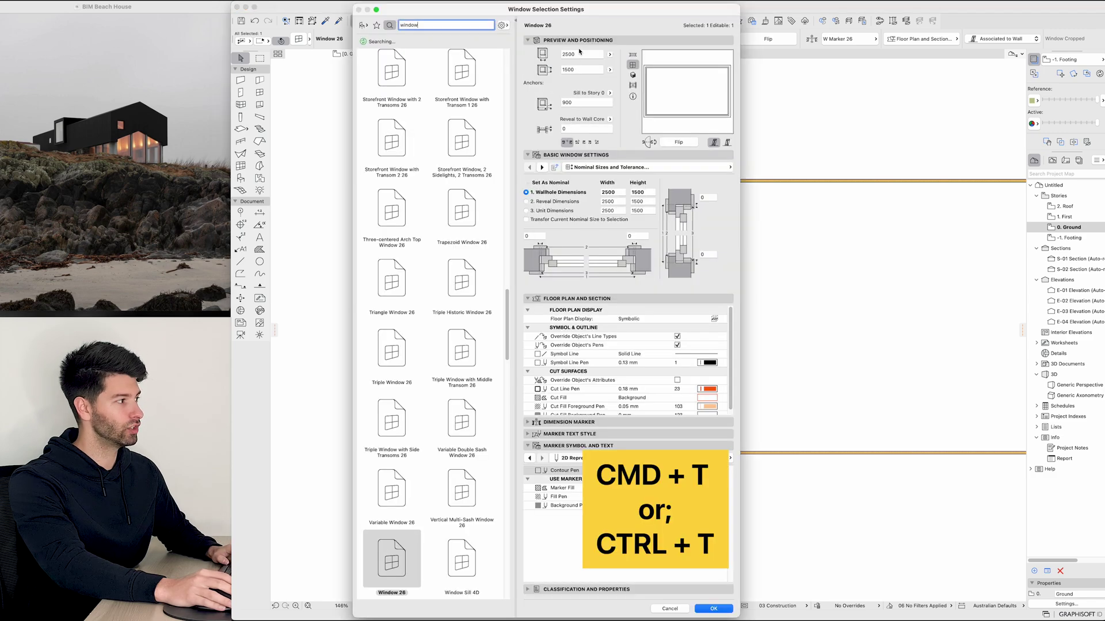
pyautogui.press('Return')
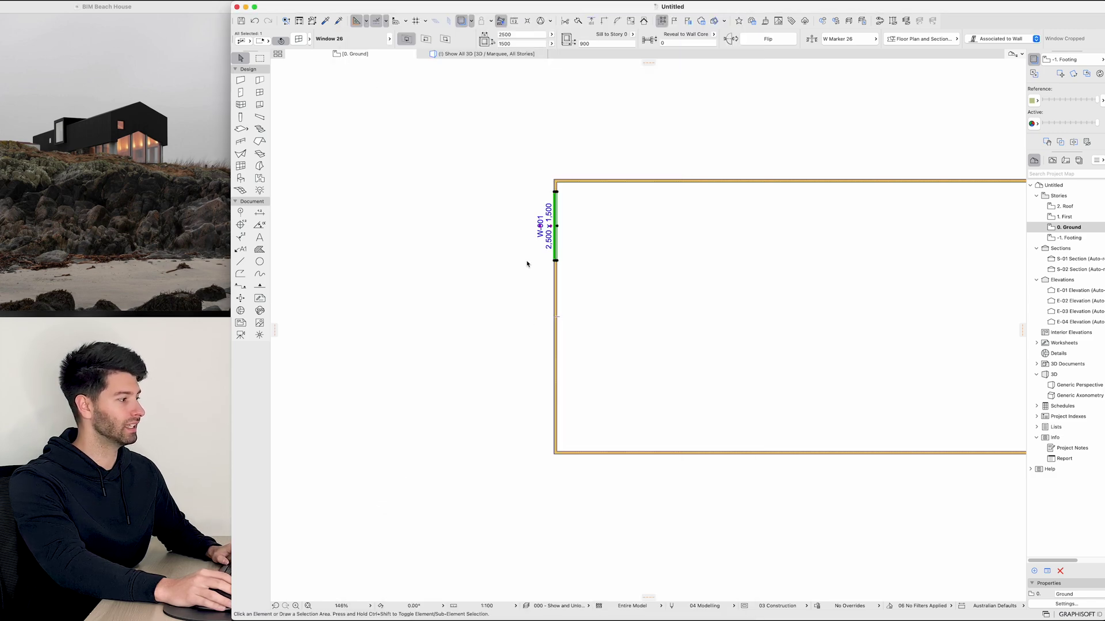
pyautogui.click(556, 260)
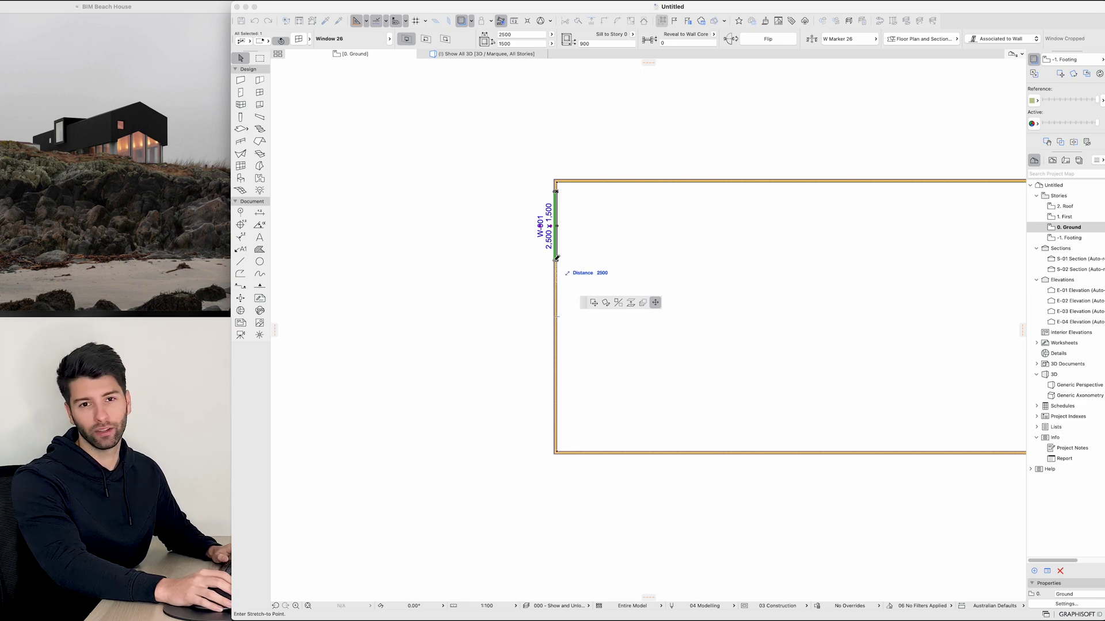
pyautogui.click(556, 260)
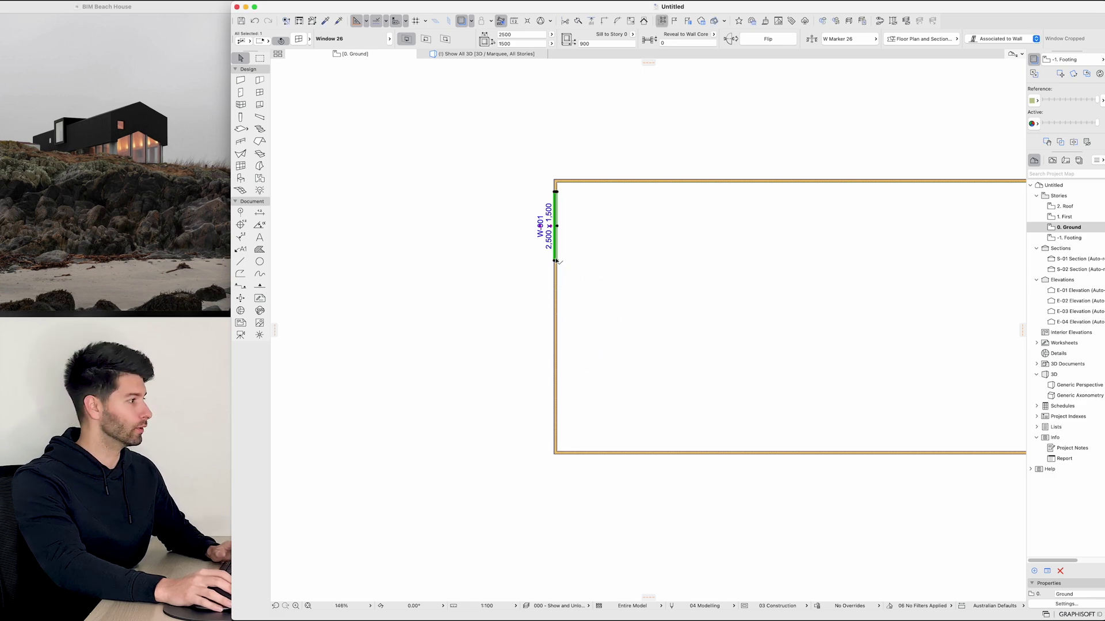
# Set the selected west-wall window's height to 5000 mm
pyautogui.click(505, 44)
pyautogui.write('5000')
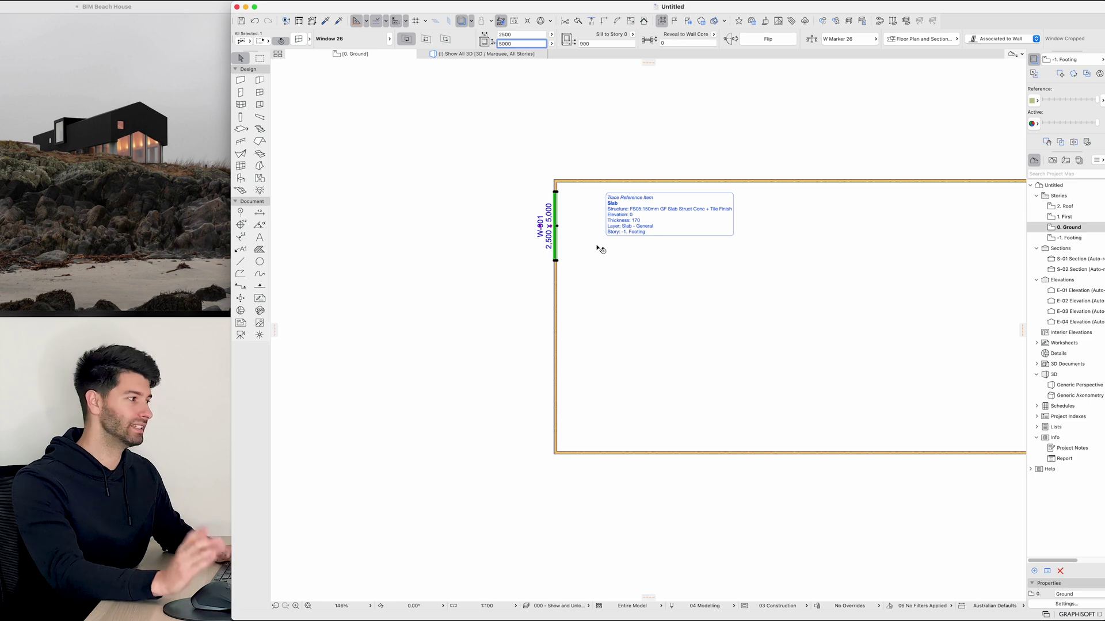
pyautogui.press('Return')
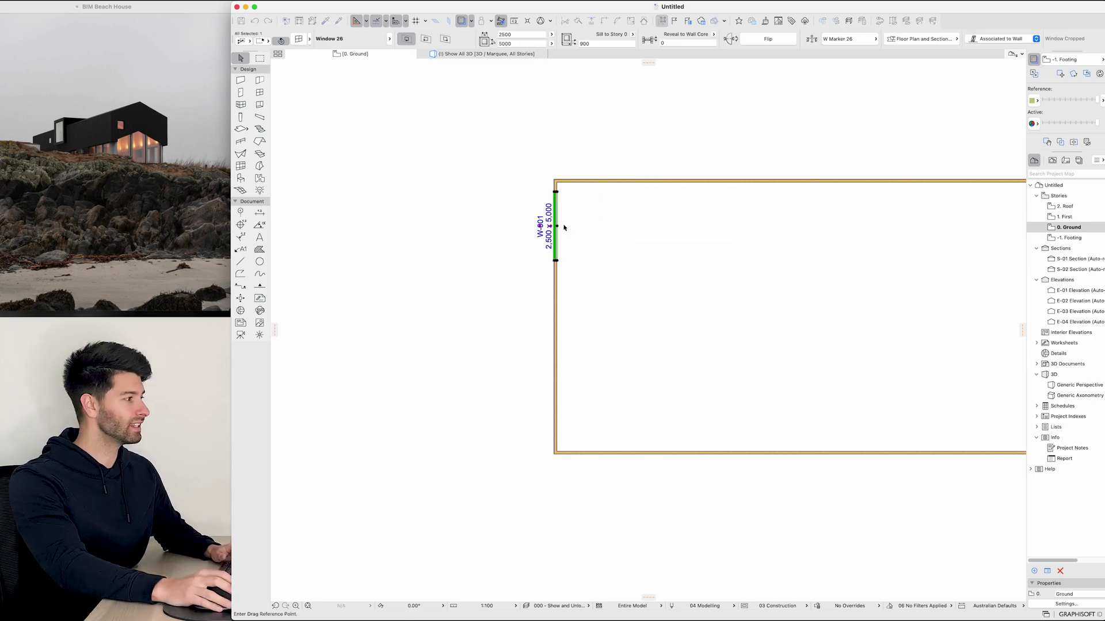
pyautogui.press('Escape')
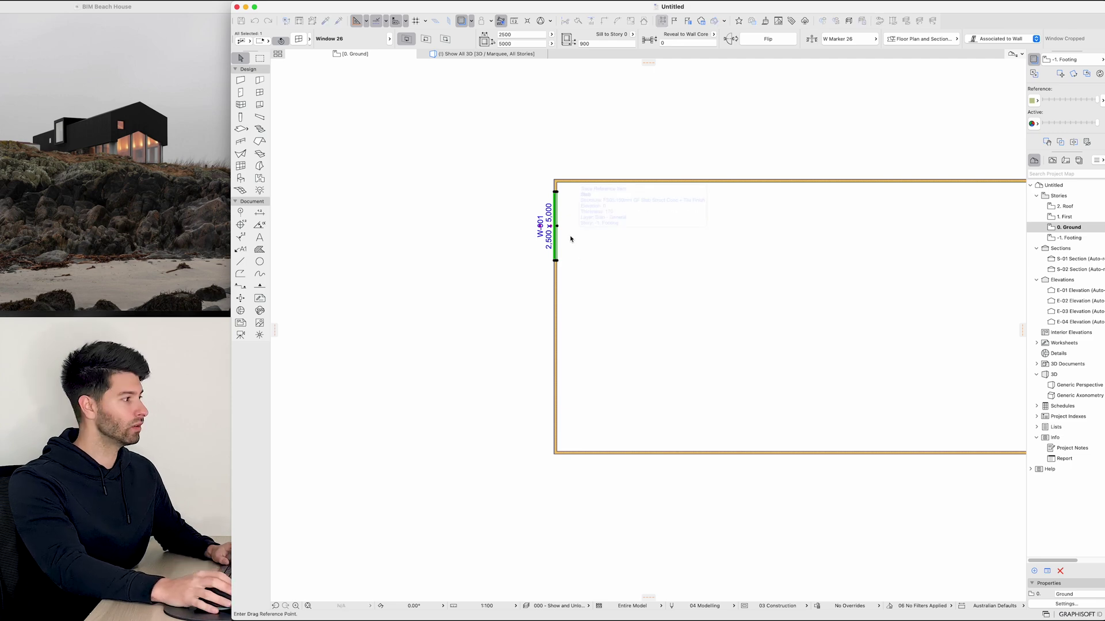
# Move the window down along the west wall to the wall's middle
pyautogui.press('super+d')
pyautogui.click(557, 226)
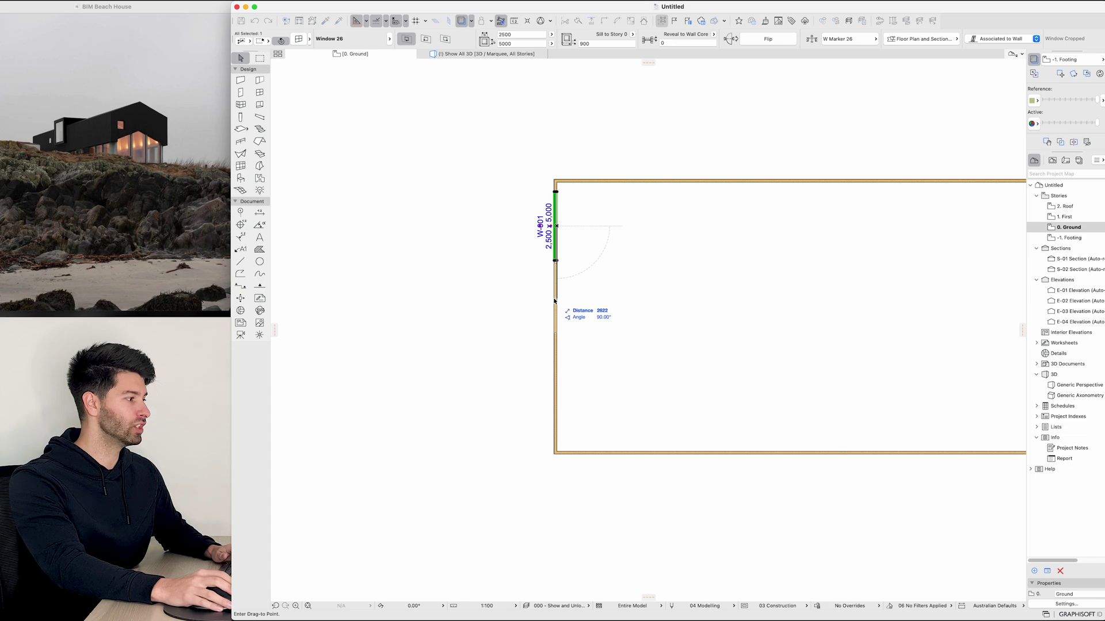
pyautogui.scroll(3, 555, 300)
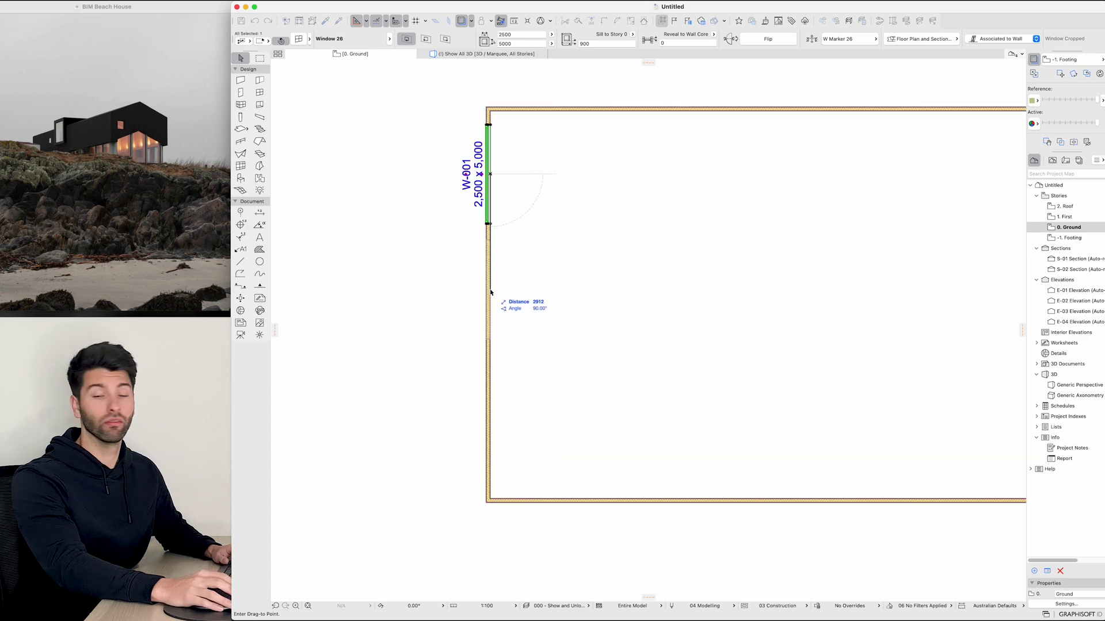
pyautogui.click(491, 292)
# Select the west-wall window in the 3D view and set its width to 2000 mm
pyautogui.press('F3')
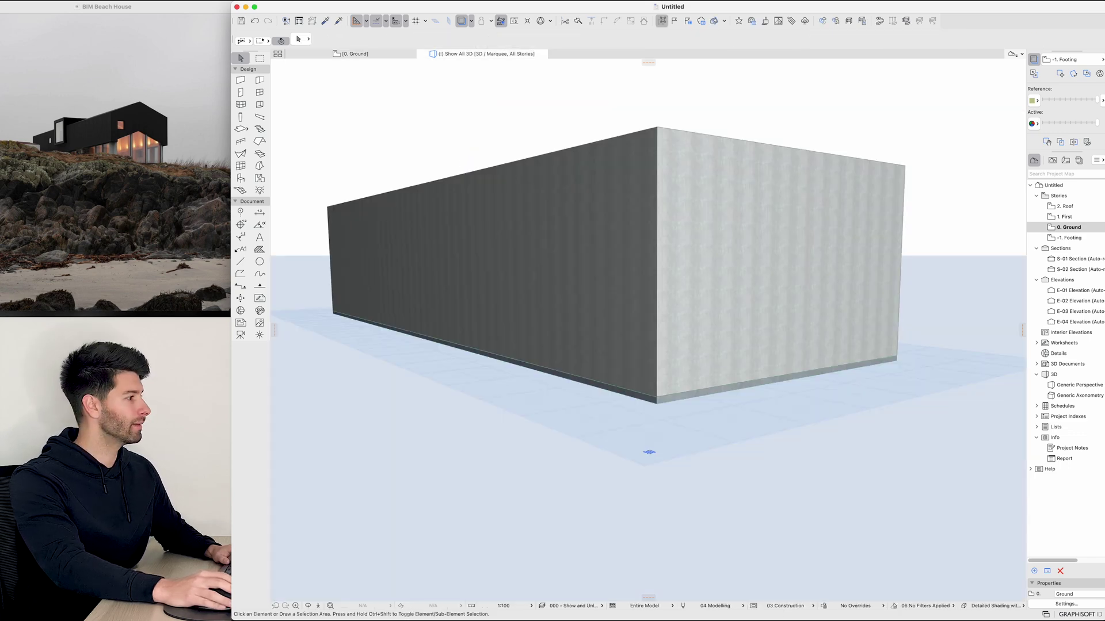
pyautogui.scroll(-3, 648, 329)
pyautogui.keyDown('shift'); pyautogui.moveTo(495, 311); pyautogui.dragTo(834, 306, button='middle'); pyautogui.keyUp('shift')
pyautogui.scroll(2, 687, 322)
pyautogui.moveTo(688, 322); pyautogui.dragTo(623, 322, button='middle')
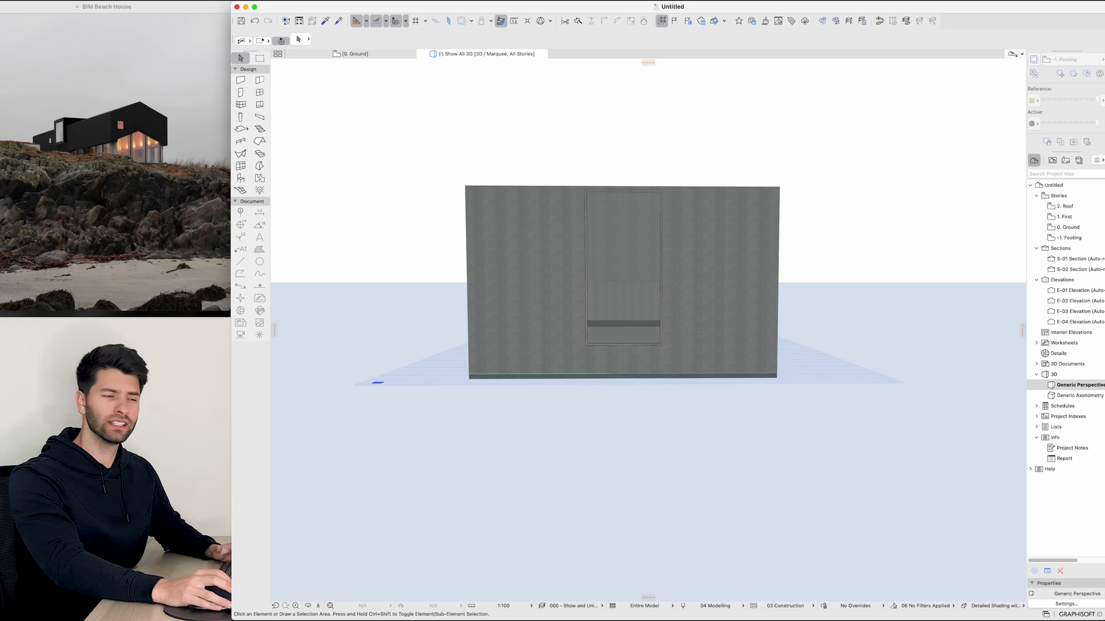
pyautogui.keyDown('shift'); pyautogui.moveTo(463, 408); pyautogui.dragTo(452, 417, button='middle'); pyautogui.keyUp('shift')
pyautogui.click(627, 262)
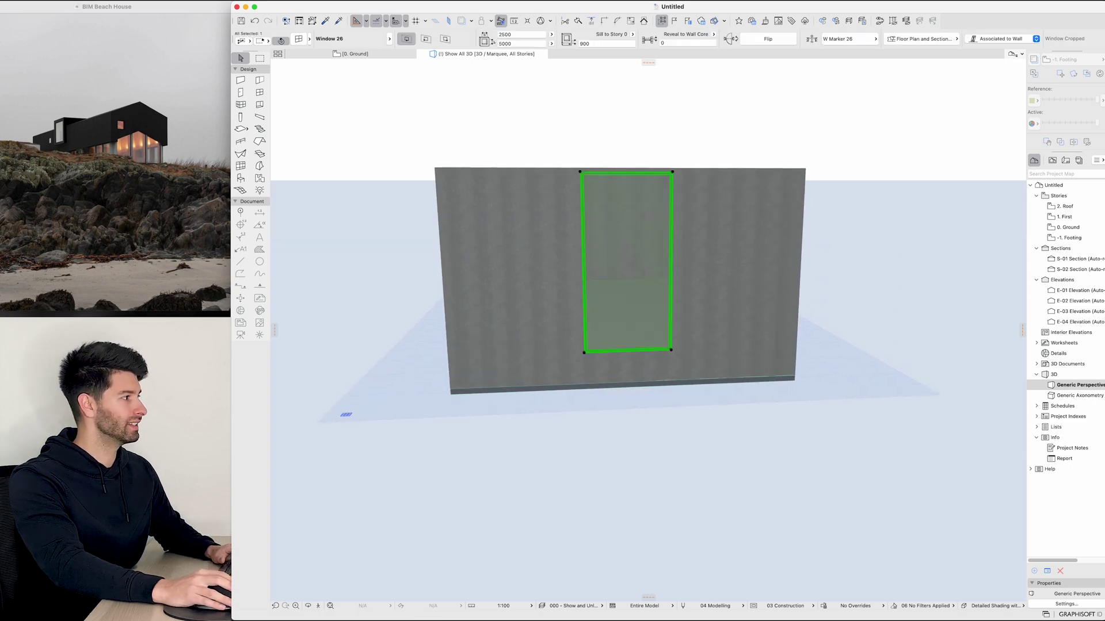
pyautogui.doubleClick(505, 35)
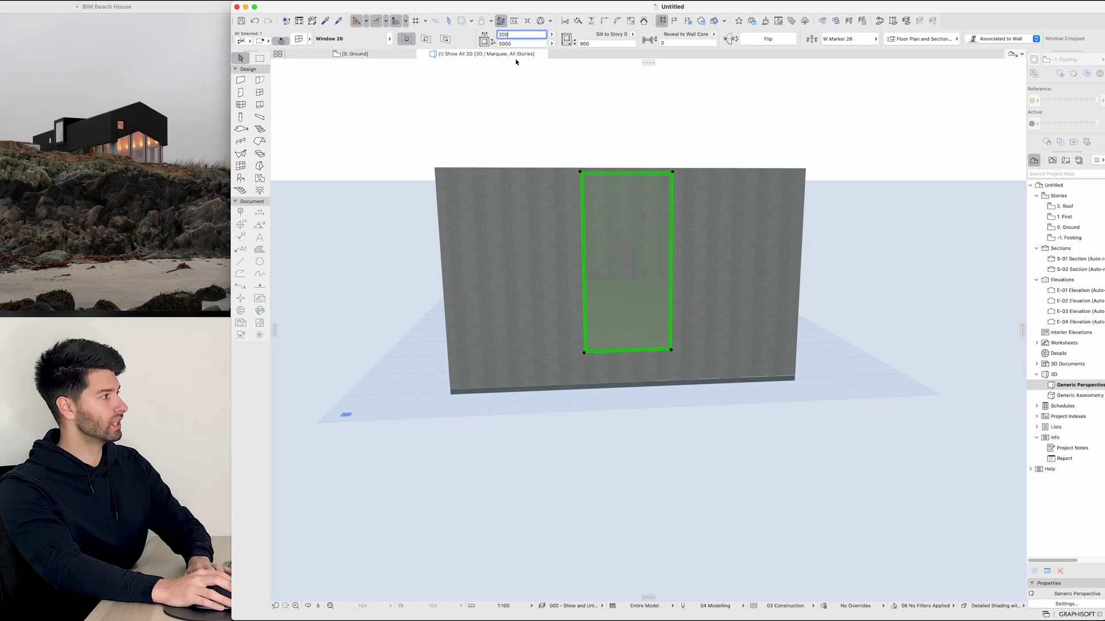
pyautogui.press('Return')
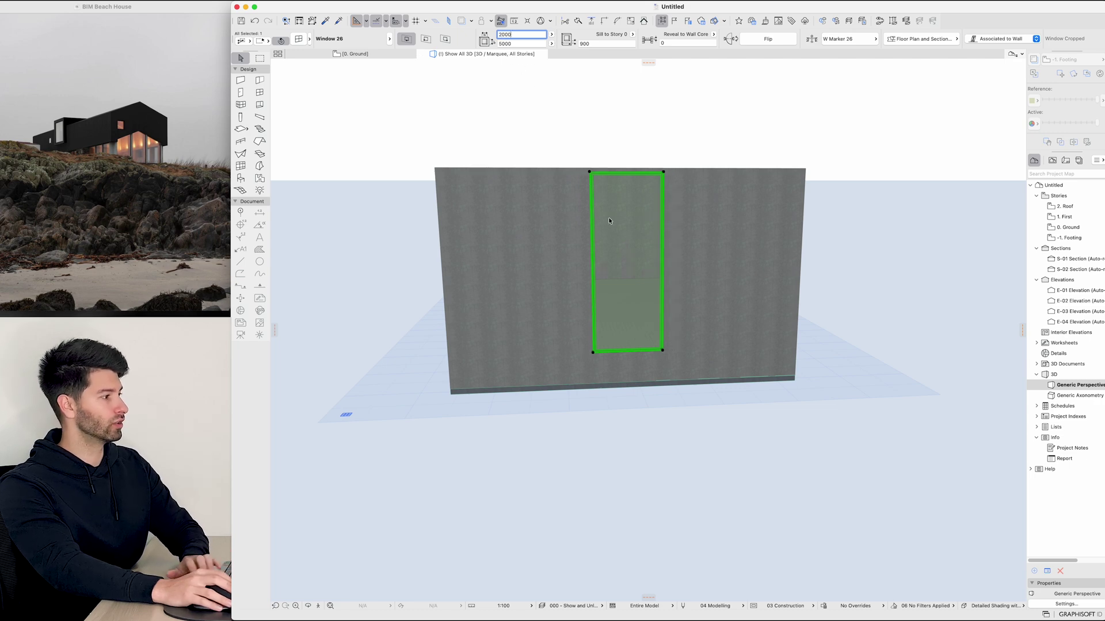
# Set the window's height to 3500 mm and its sill height to 0
pyautogui.click(524, 44)
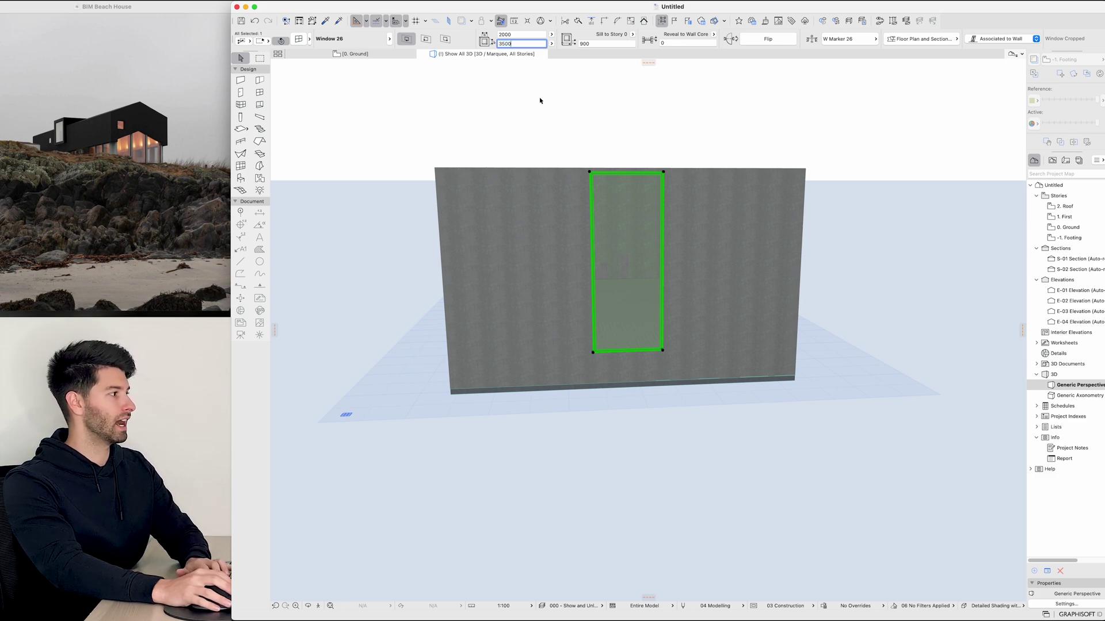
pyautogui.press('Return')
pyautogui.click(594, 44)
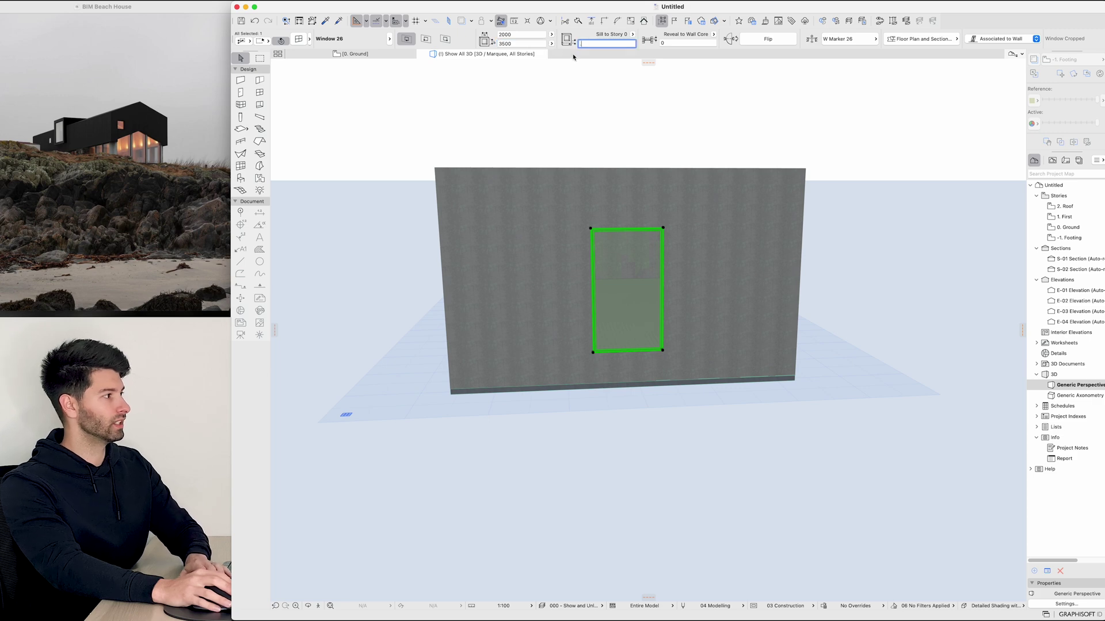
pyautogui.press('Return')
# Set the window's height to 4000 mm
pyautogui.click(541, 44)
pyautogui.write('400')
pyautogui.press('Return')
pyautogui.write('0')
pyautogui.press('Return')
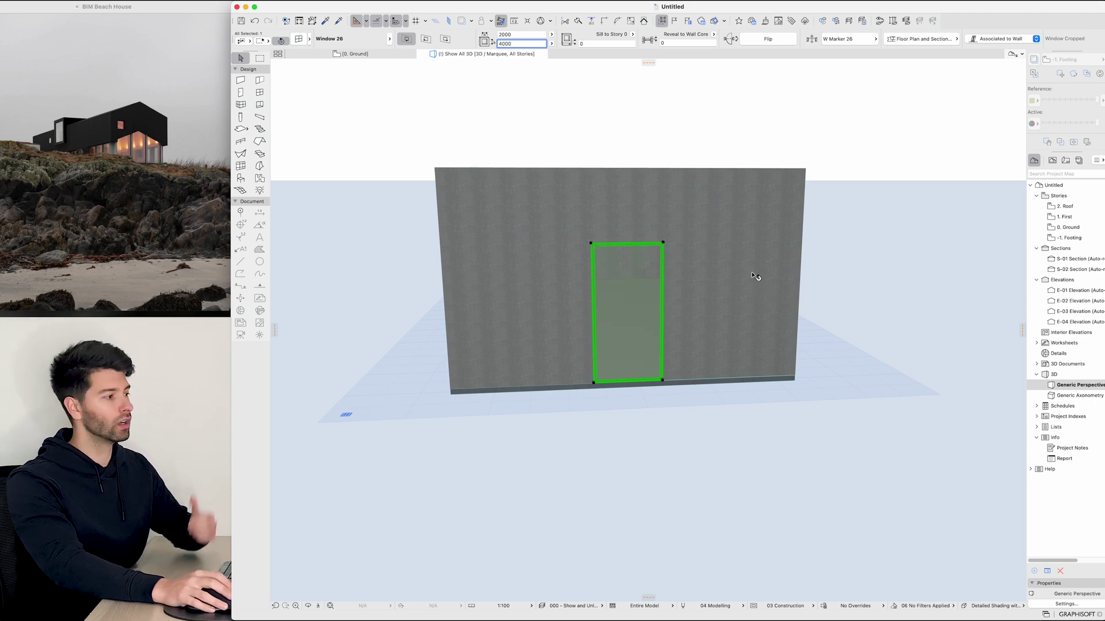
# Delete the First-story wall directly above the Ground-story wall that holds the window
pyautogui.moveTo(654, 303)
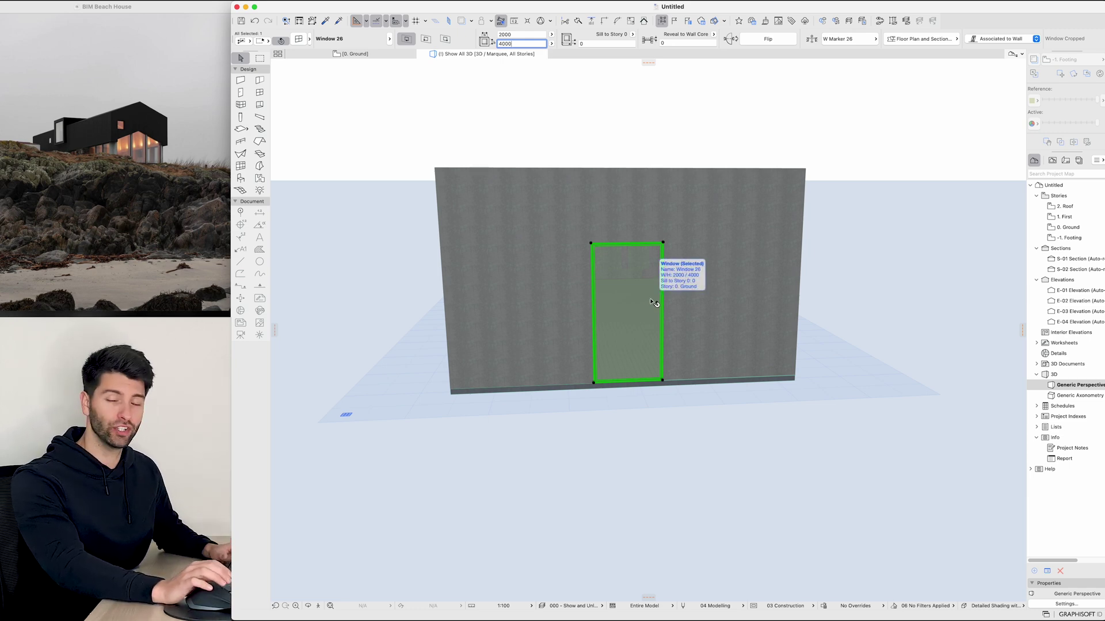
pyautogui.keyDown('shift'); pyautogui.moveTo(654, 304); pyautogui.dragTo(774, 261, button='middle'); pyautogui.keyUp('shift')
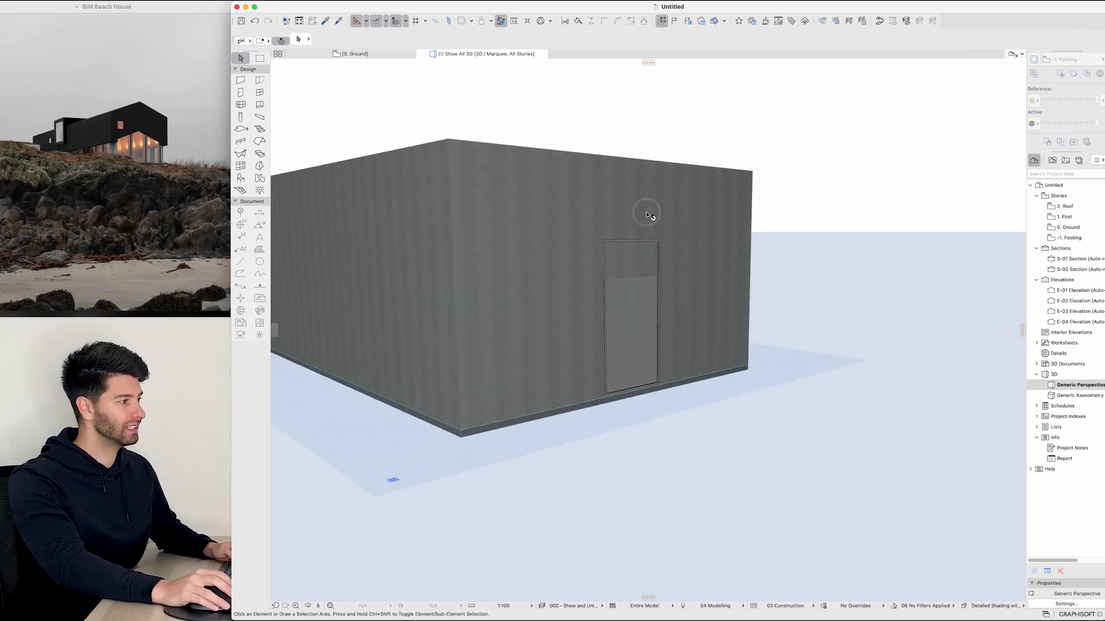
pyautogui.click(646, 210)
pyautogui.keyDown('shift'); pyautogui.moveTo(663, 276); pyautogui.dragTo(561, 254, button='middle'); pyautogui.keyUp('shift')
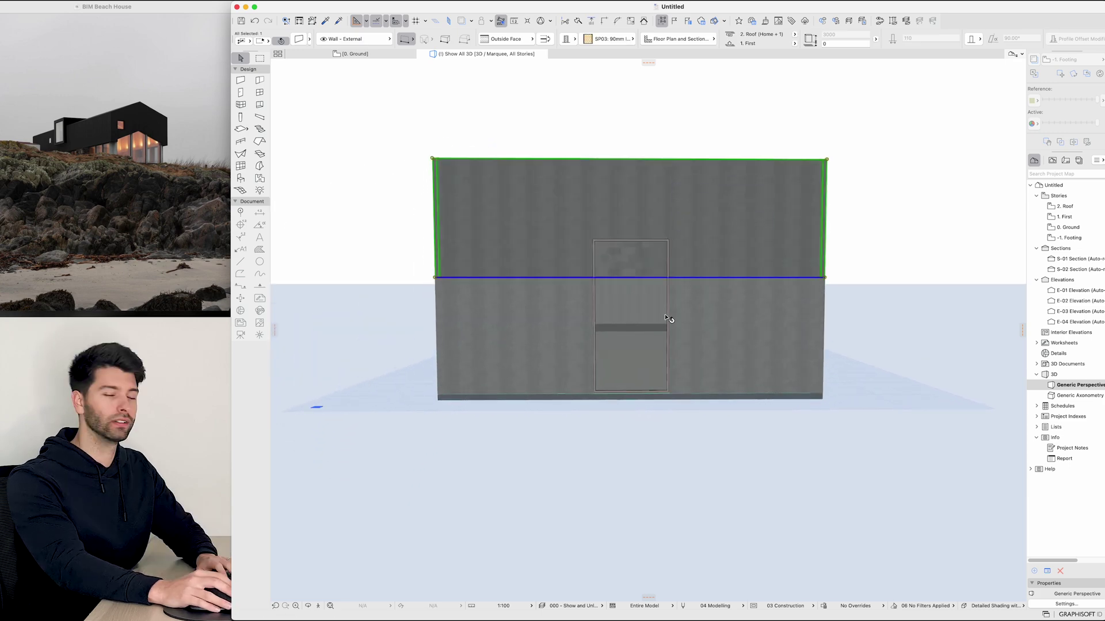
pyautogui.press('Delete')
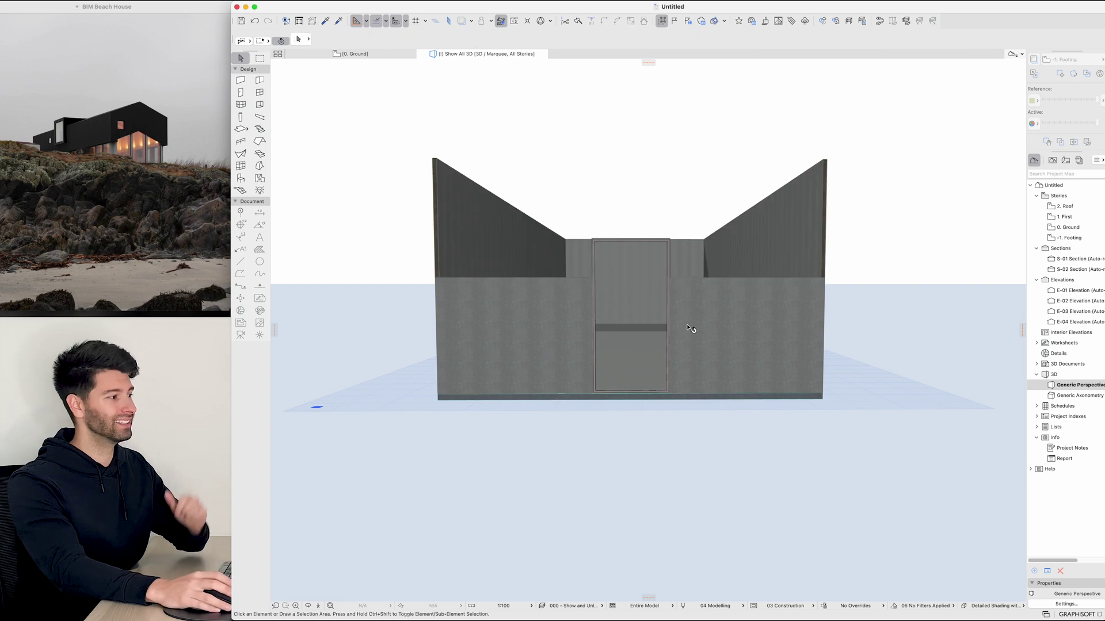
# Stretch the height of the Ground-story wall containing the window up to the top corner of the adjoining First-story wall
pyautogui.click(754, 308)
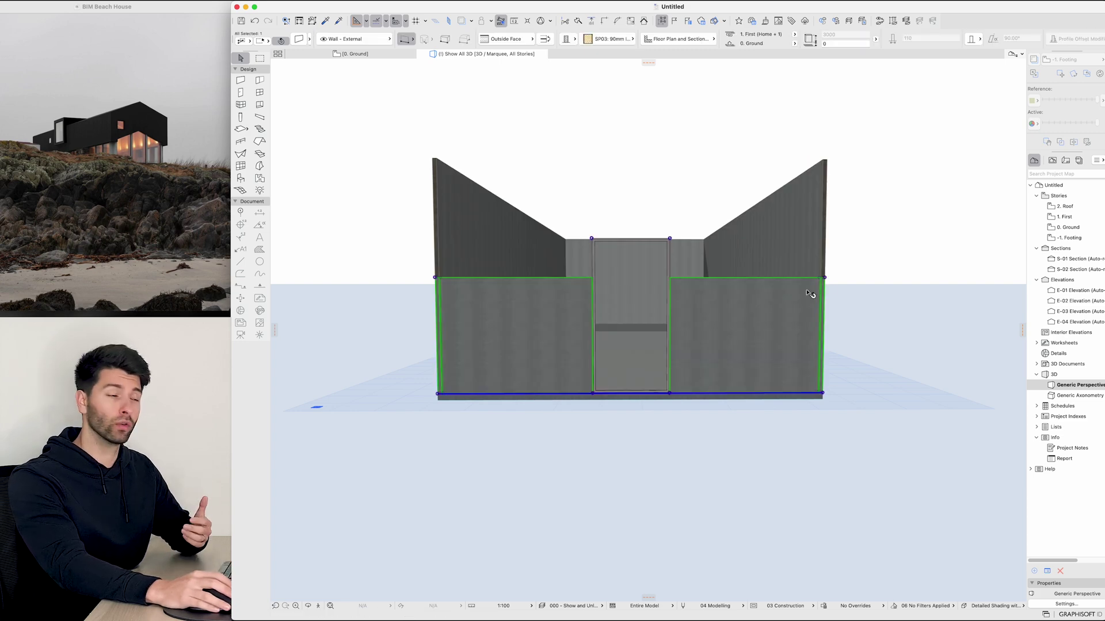
pyautogui.click(824, 278)
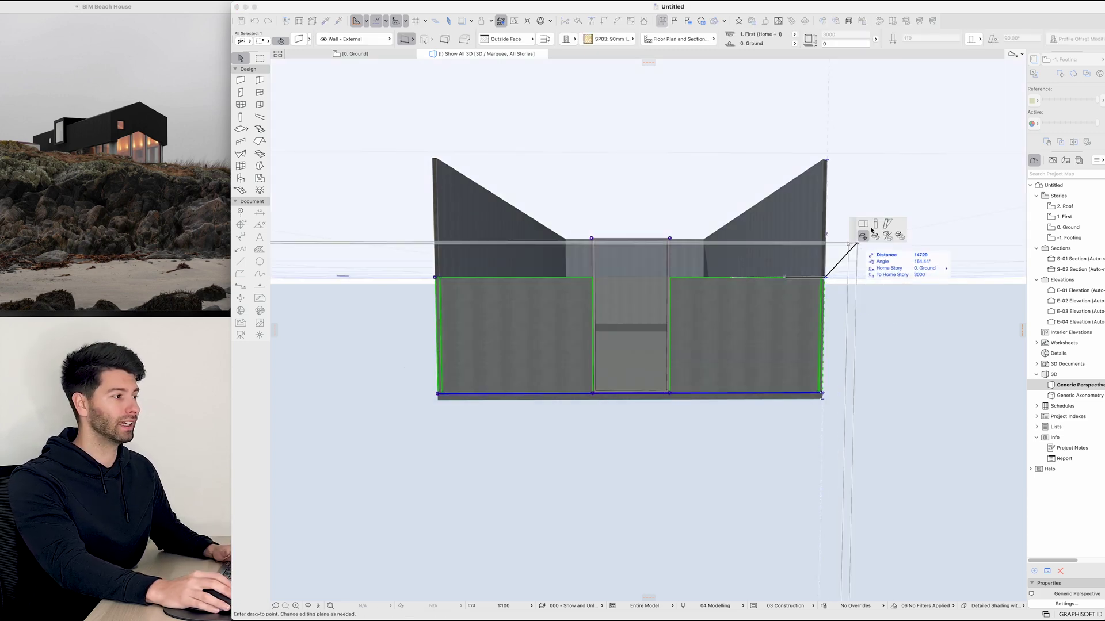
pyautogui.click(875, 224)
pyautogui.click(826, 160)
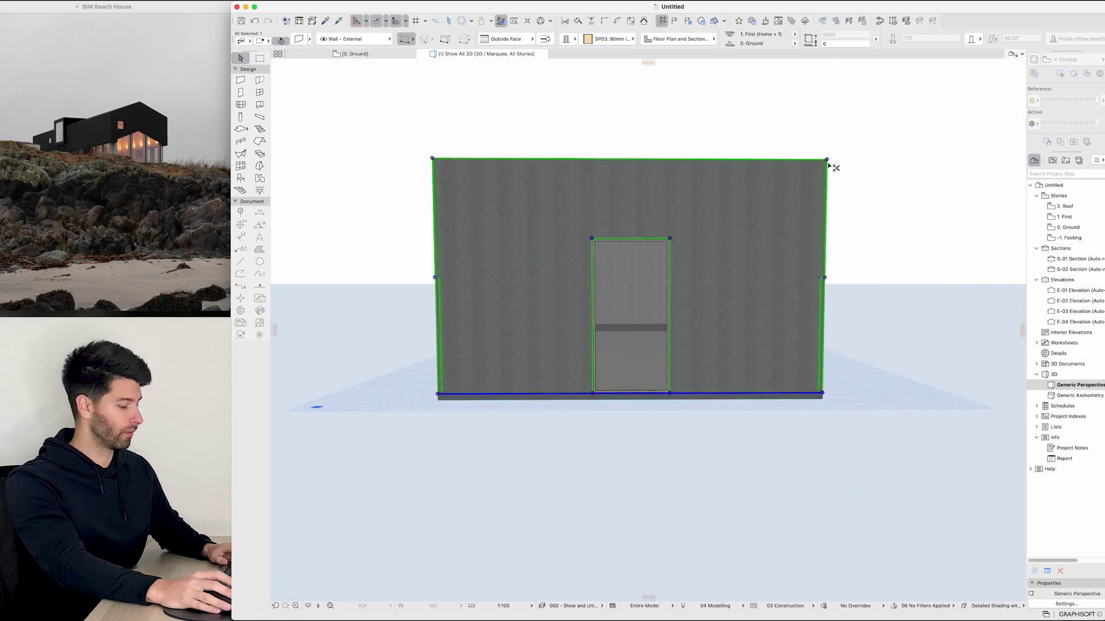
# Change the stretched wall's Show on Stories setting so it also displays on the First story, and check the Ground and First floor plans
pyautogui.press('super+t')
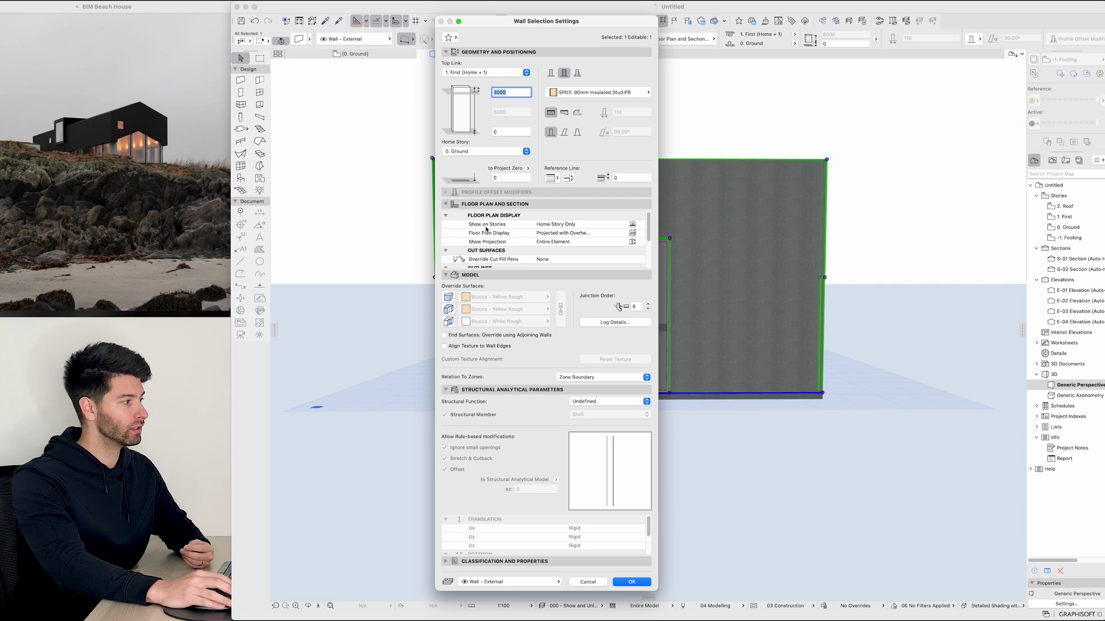
pyautogui.click(633, 225)
pyautogui.click(686, 234)
pyautogui.click(632, 582)
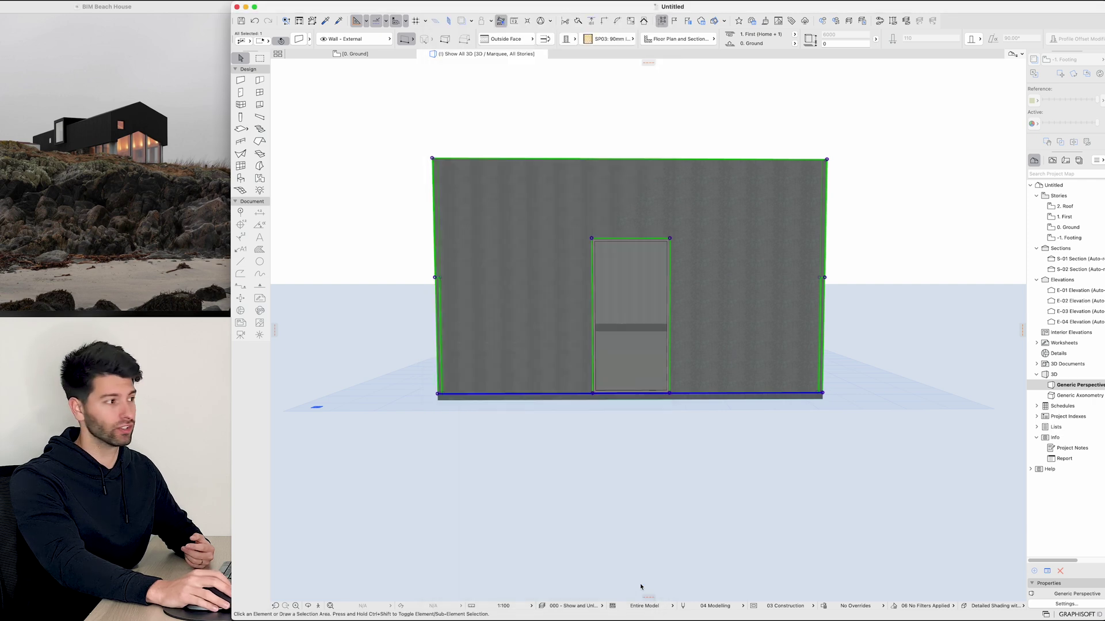
pyautogui.doubleClick(1080, 229)
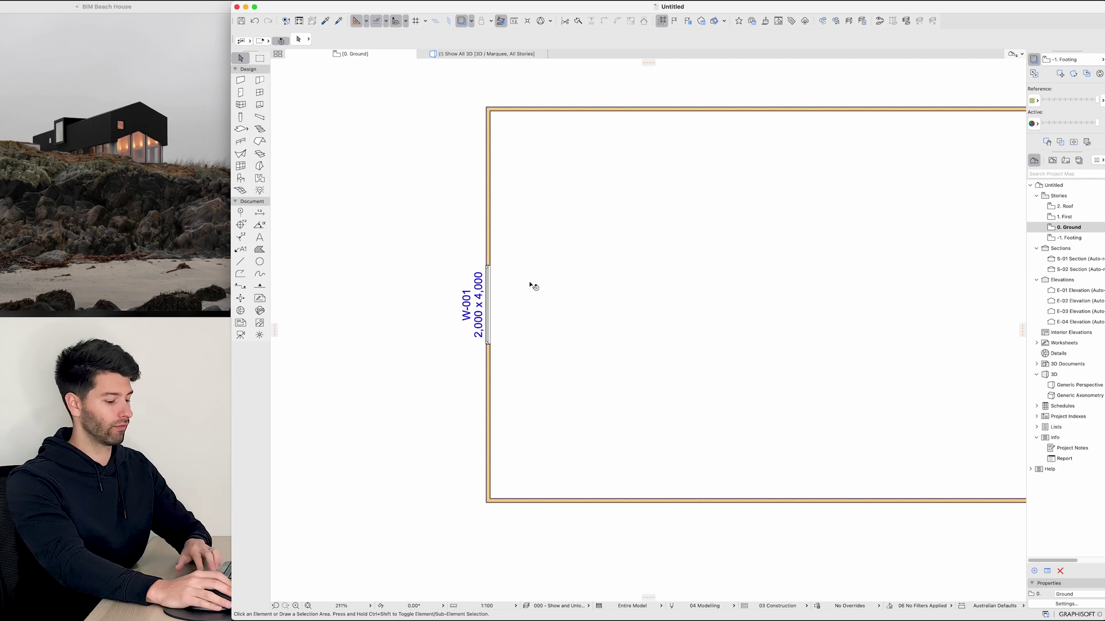
pyautogui.doubleClick(1064, 217)
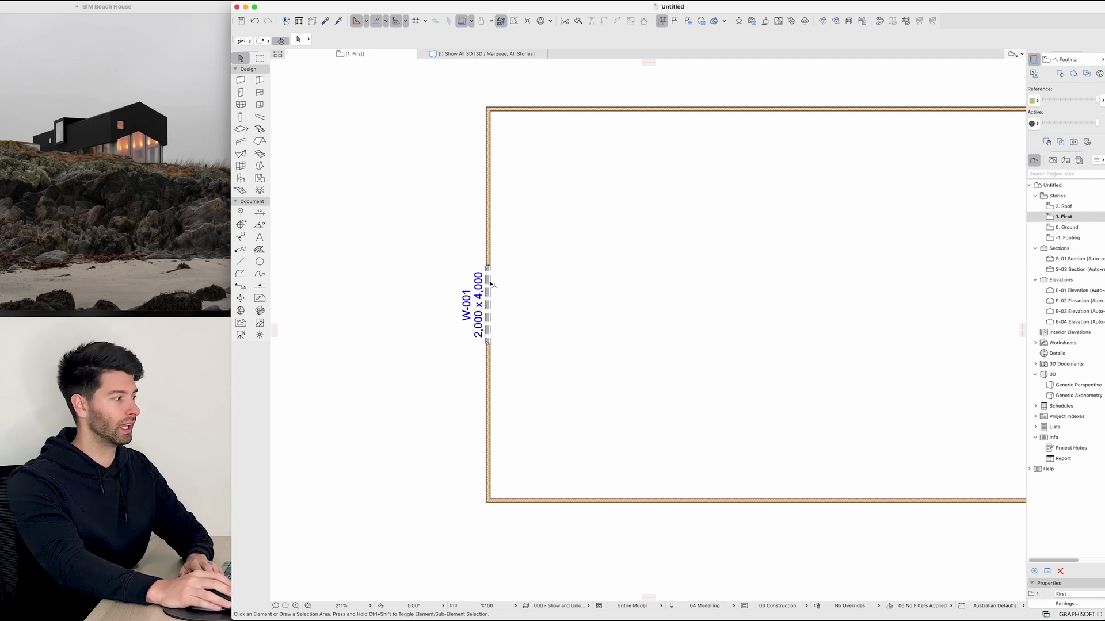
pyautogui.moveTo(490, 285)
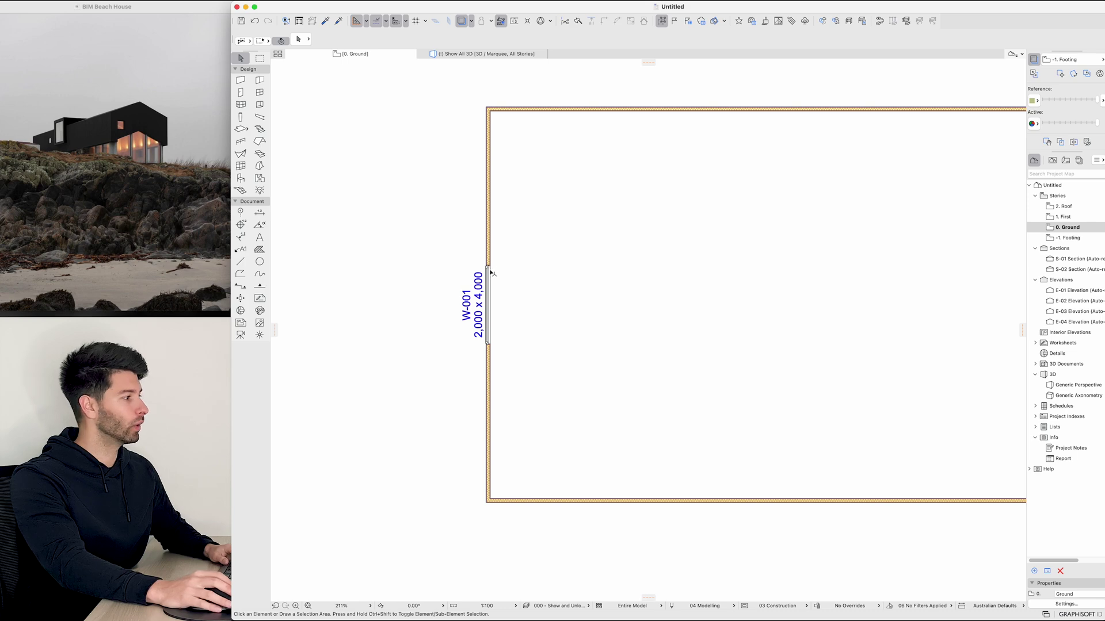
# On the Ground plan, copy the window to the adjacent position above it and move the copy up to leave a 300 mm gap
pyautogui.click(490, 269)
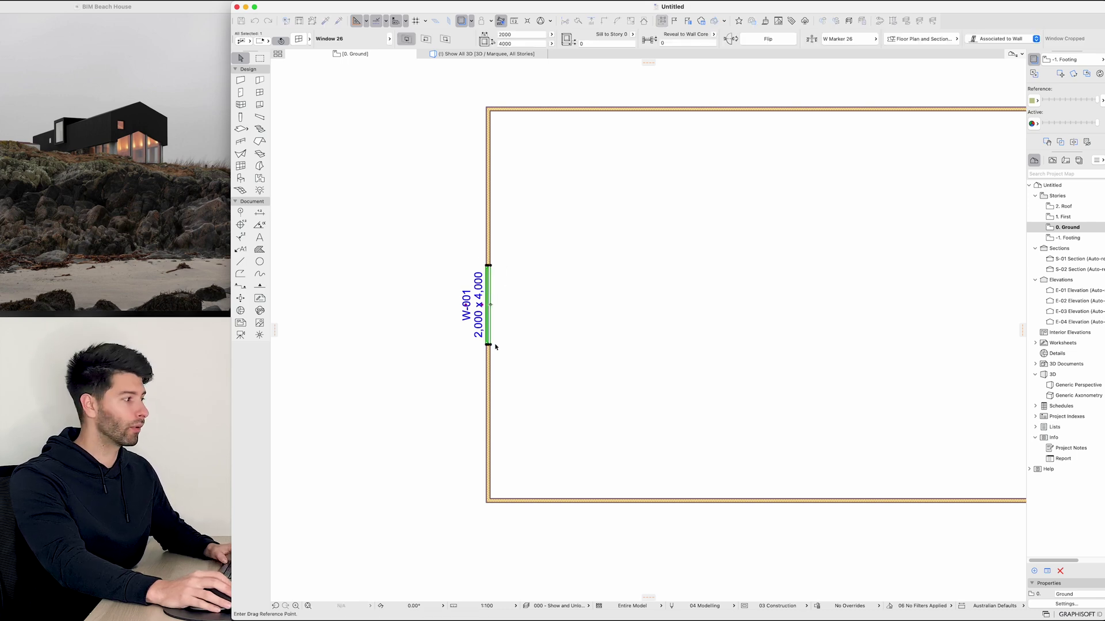
pyautogui.click(489, 345)
pyautogui.press('alt')
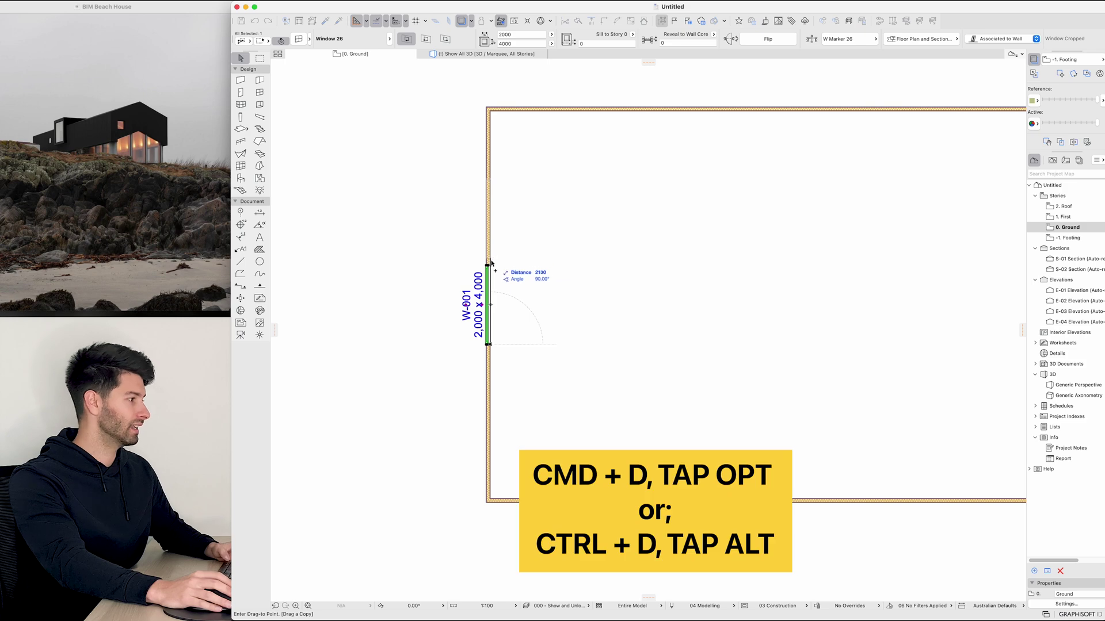
pyautogui.click(488, 266)
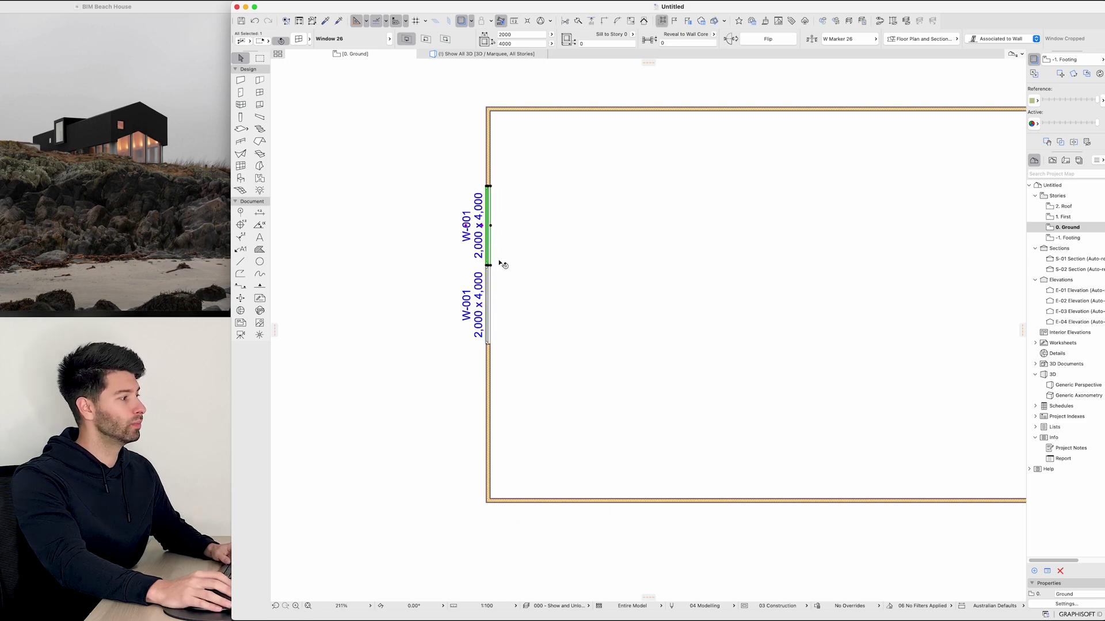
pyautogui.press('super+d')
pyautogui.click(489, 266)
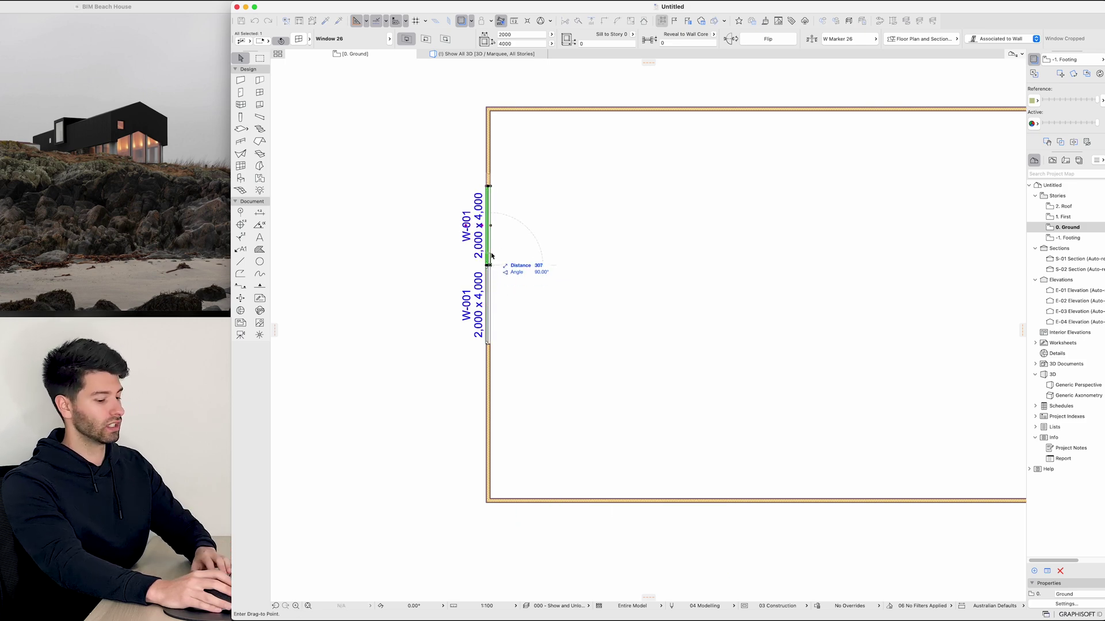
pyautogui.click(488, 253)
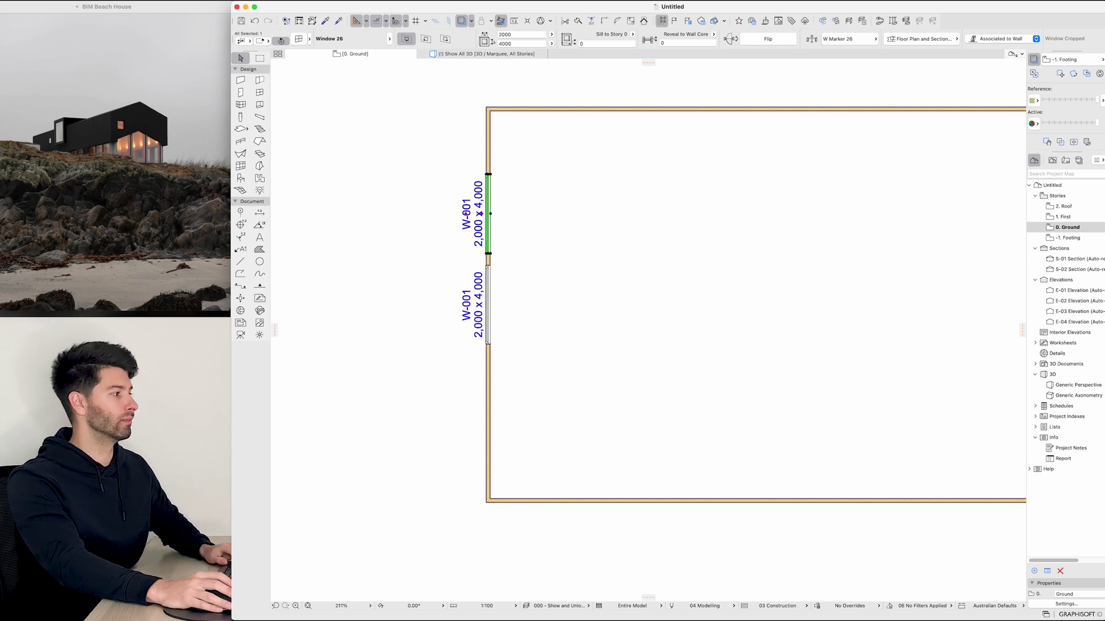
# Copy the upper window to just below the middle one and move the copy down 300 mm along the west wall
pyautogui.press('super+d')
pyautogui.click(489, 174)
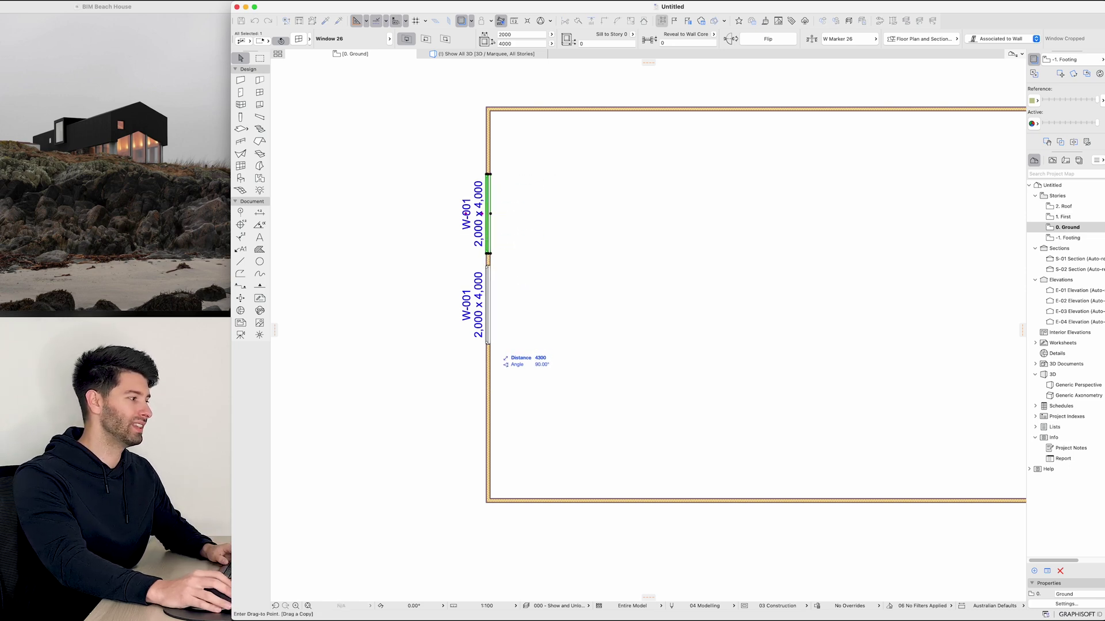
pyautogui.click(489, 344)
pyautogui.press('super+d')
pyautogui.click(489, 344)
pyautogui.write('300')
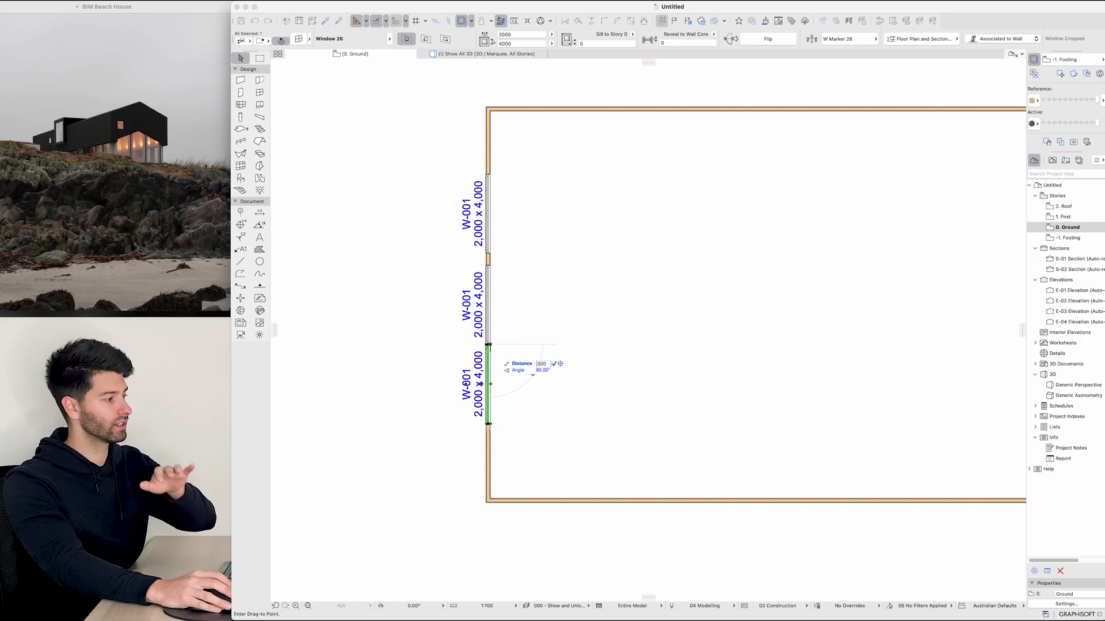
pyautogui.press('Return')
pyautogui.click(547, 373)
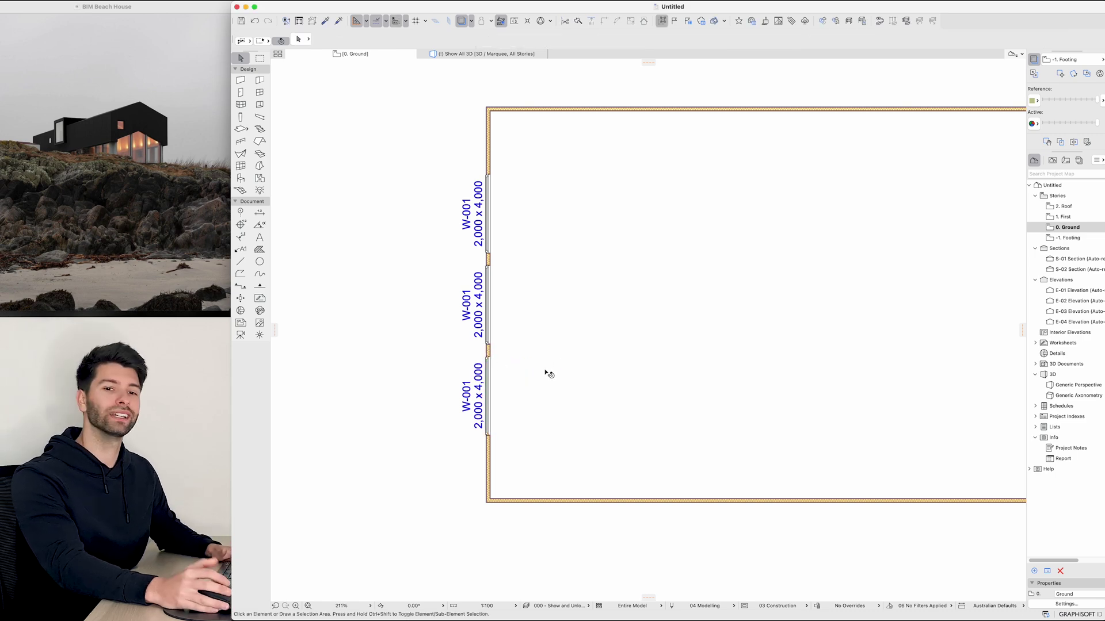
# Inspect the row of three windows in the west wall from the front in 3D
pyautogui.press('F3')
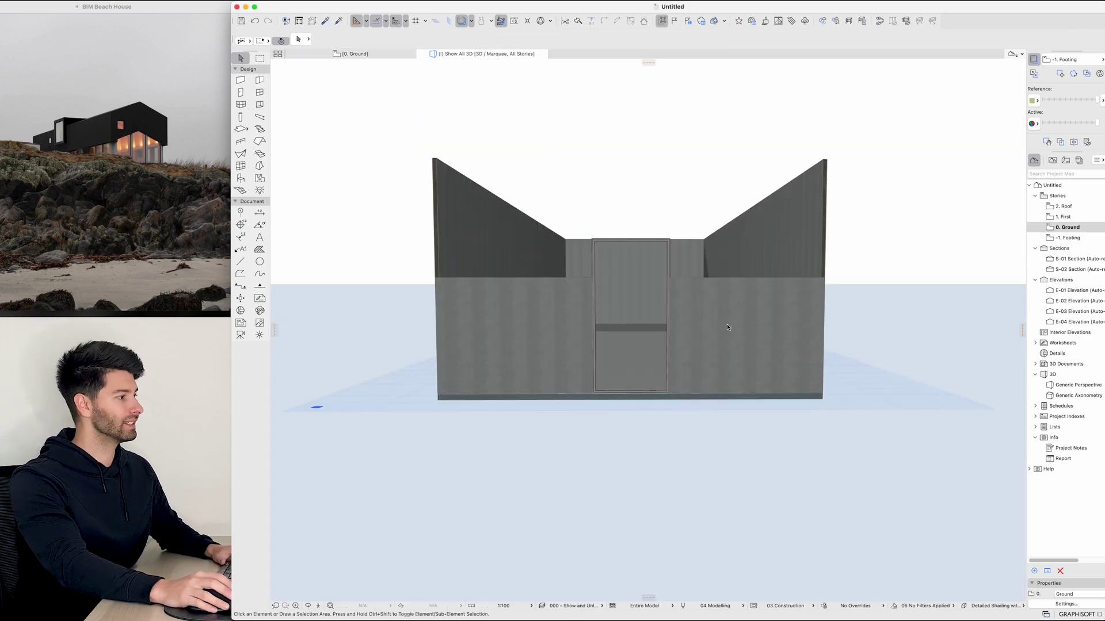
pyautogui.scroll(-3, 706, 352)
pyautogui.click(748, 404)
pyautogui.keyDown('shift'); pyautogui.moveTo(748, 403); pyautogui.dragTo(733, 364, button='middle'); pyautogui.keyUp('shift')
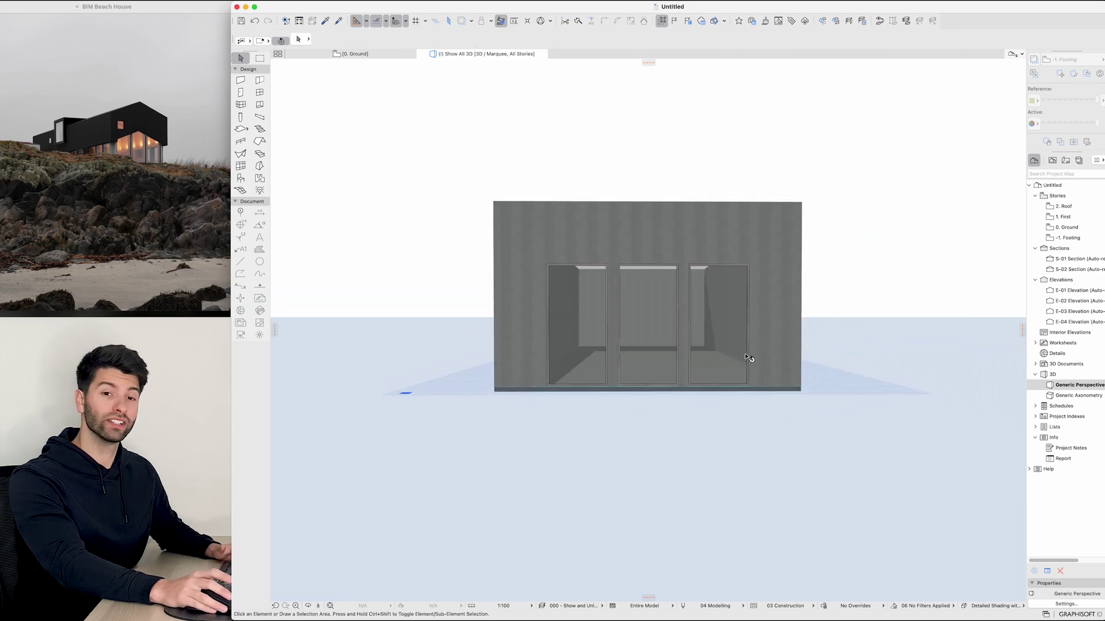
# On the Ground plan, move the north wall 1200 mm inward
pyautogui.click(361, 54)
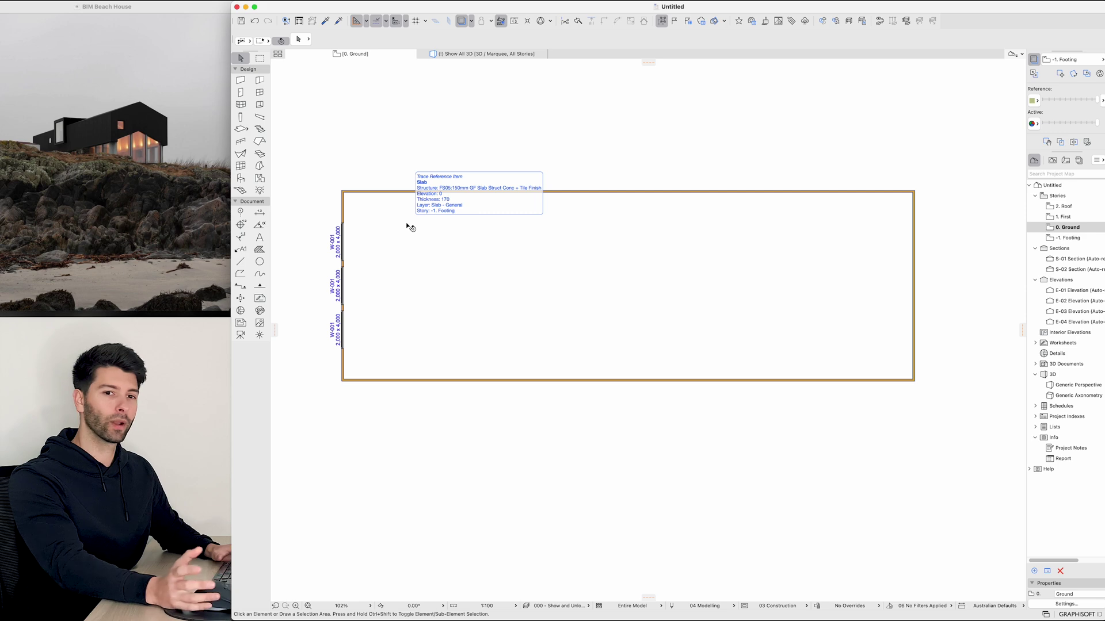
pyautogui.click(368, 194)
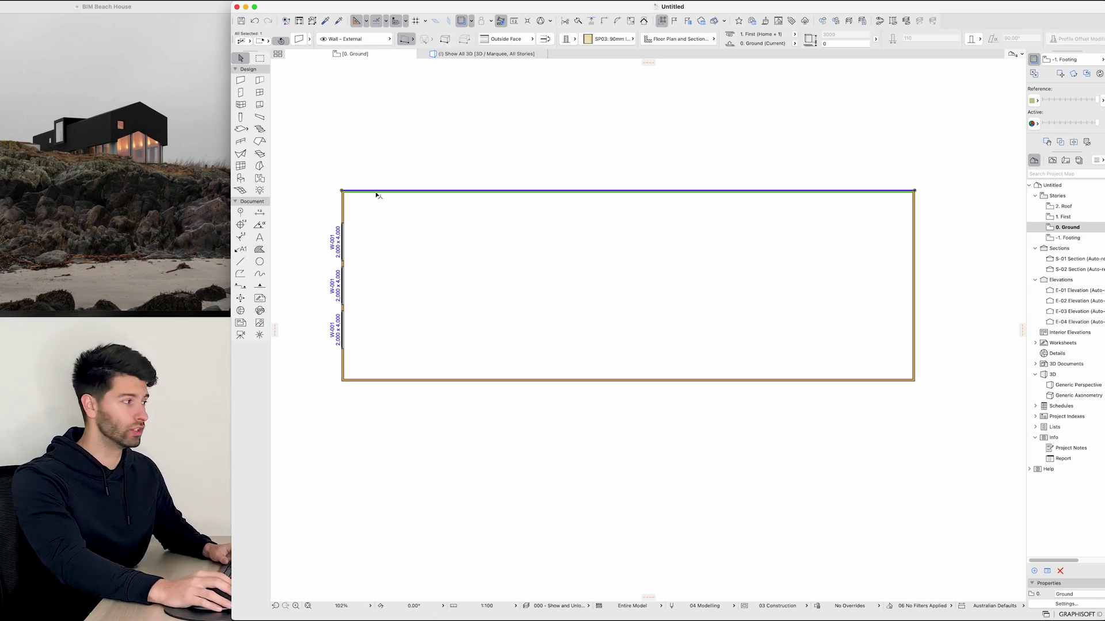
pyautogui.press('super+d')
pyautogui.click(342, 192)
pyautogui.press('Tab')
pyautogui.write('1200')
pyautogui.press('Return')
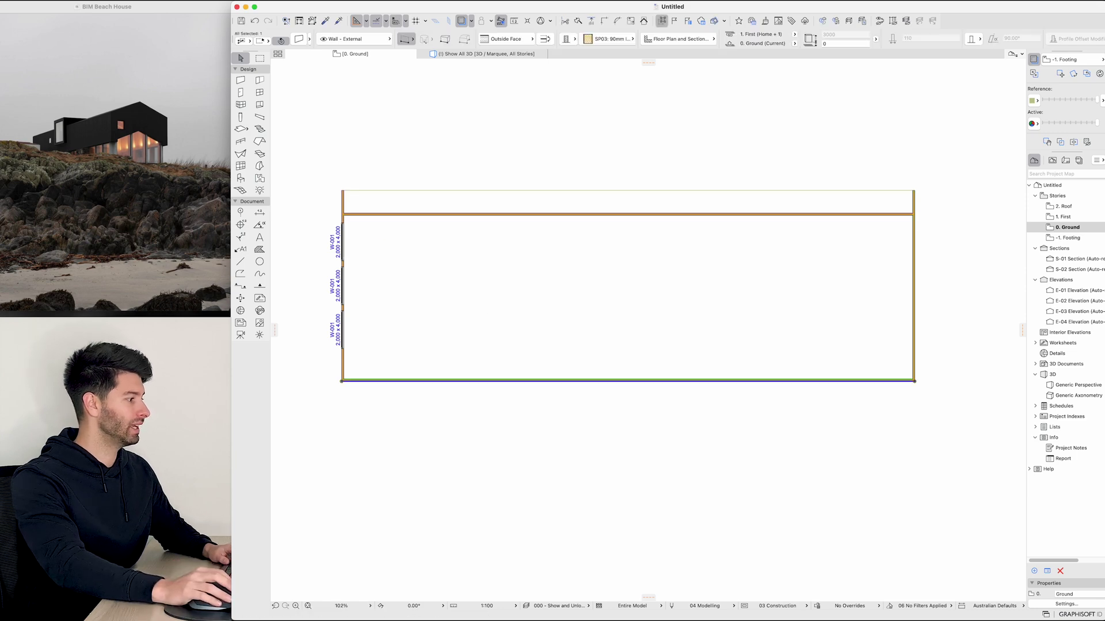
# Move the south wall 1200 mm inward, towards the middle of the house
pyautogui.press('super+d')
pyautogui.click(341, 381)
pyautogui.press('Tab')
pyautogui.write('1200')
pyautogui.press('Return')
pyautogui.write('1200')
pyautogui.press('Return')
# Select all four Ground floor walls and intersect them so the projecting ends are trimmed into clean corners
pyautogui.moveTo(747, 181); pyautogui.dragTo(928, 390)
pyautogui.keyDown('shift'); pyautogui.click(341, 288); pyautogui.keyUp('shift')
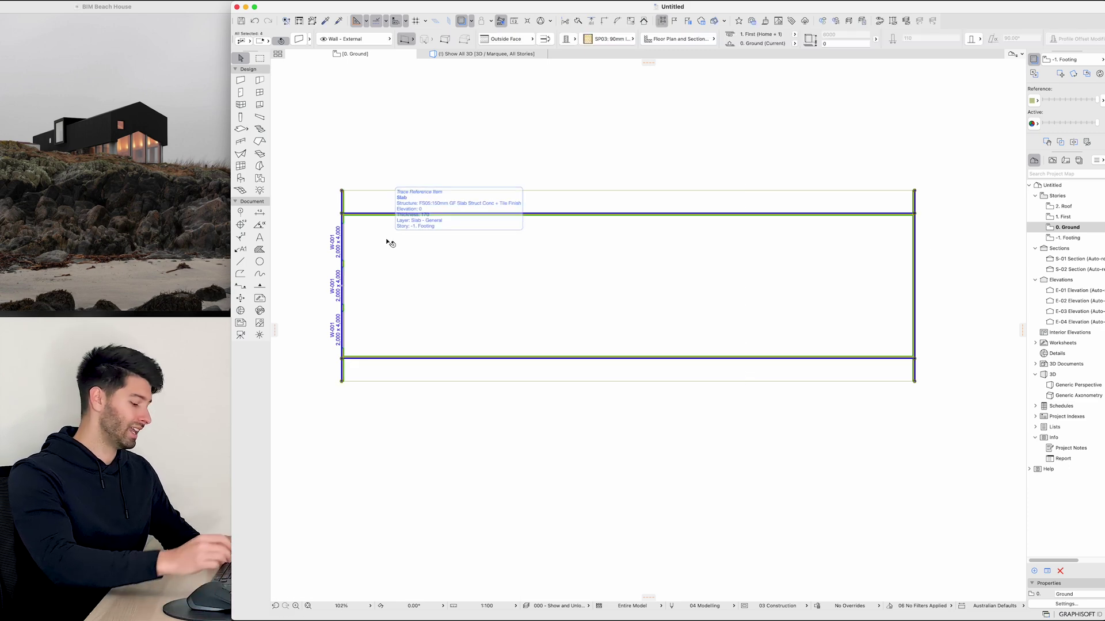
pyautogui.press('super+i')
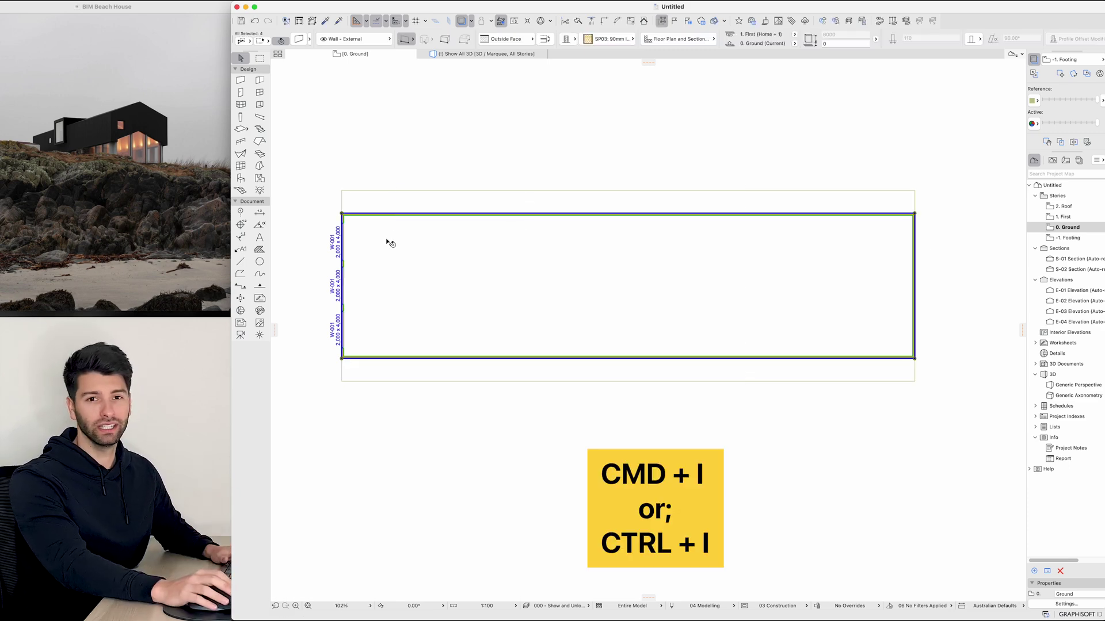
pyautogui.press('Escape')
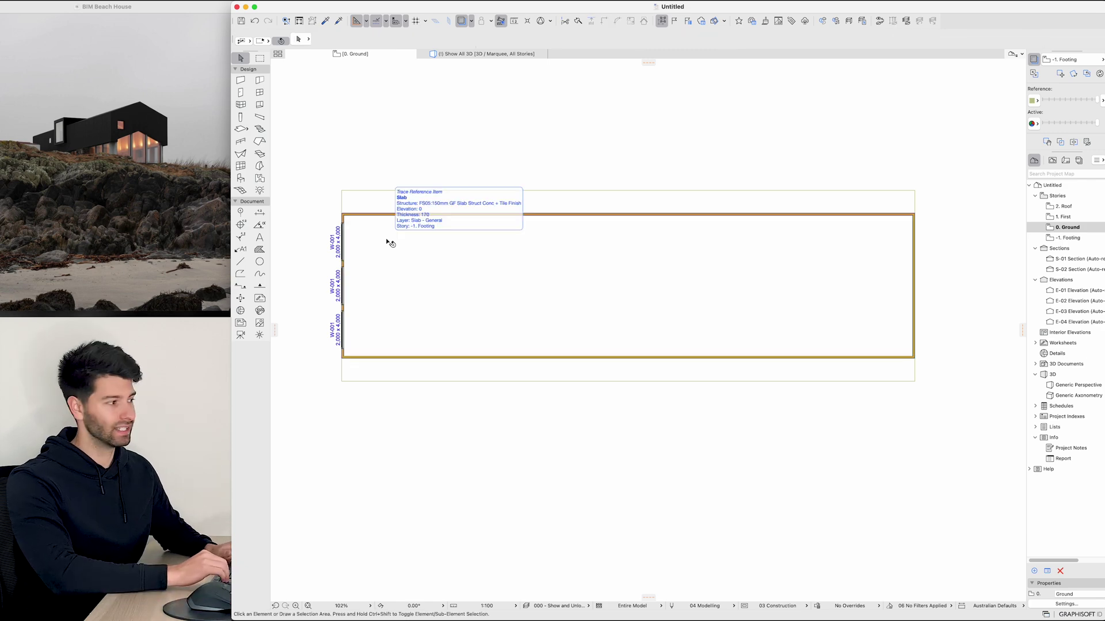
# In 3D, offset the footing slab's two long edges inward so they align with the moved north and south walls
pyautogui.press('F3')
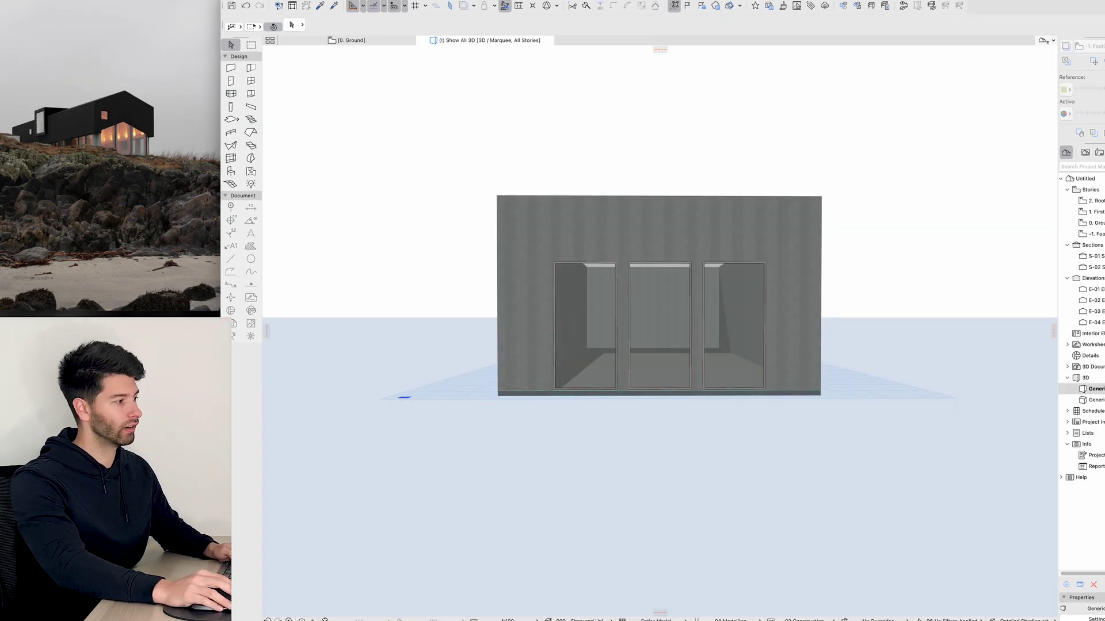
pyautogui.keyDown('shift'); pyautogui.moveTo(387, 241); pyautogui.dragTo(478, 259, button='middle'); pyautogui.keyUp('shift')
pyautogui.click(490, 403)
pyautogui.click(570, 449)
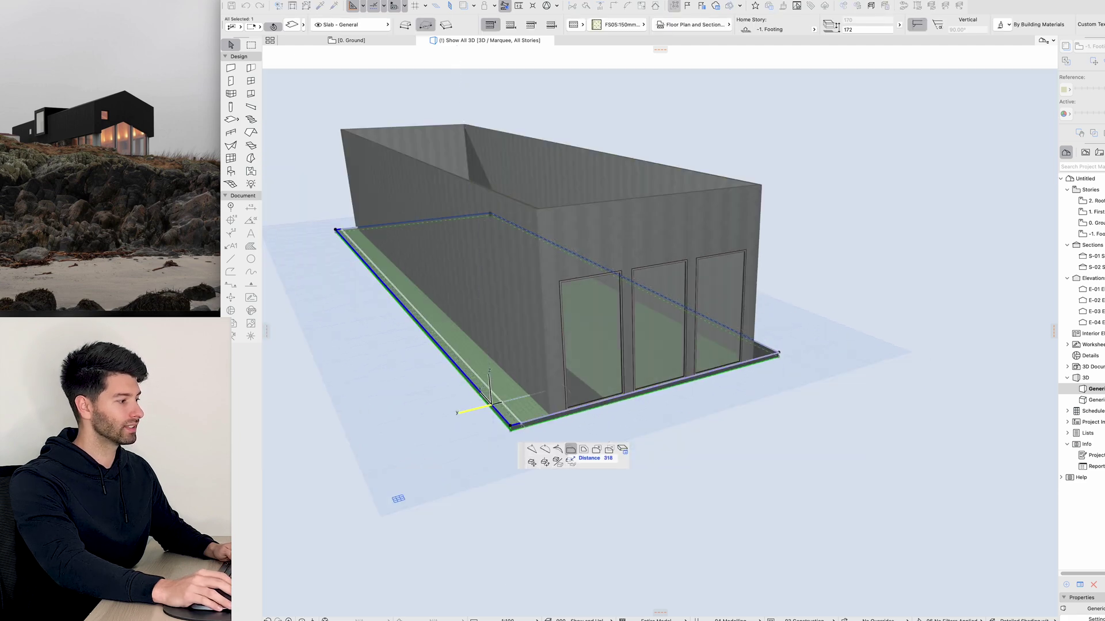
pyautogui.click(765, 346)
pyautogui.click(740, 351)
pyautogui.press('Escape')
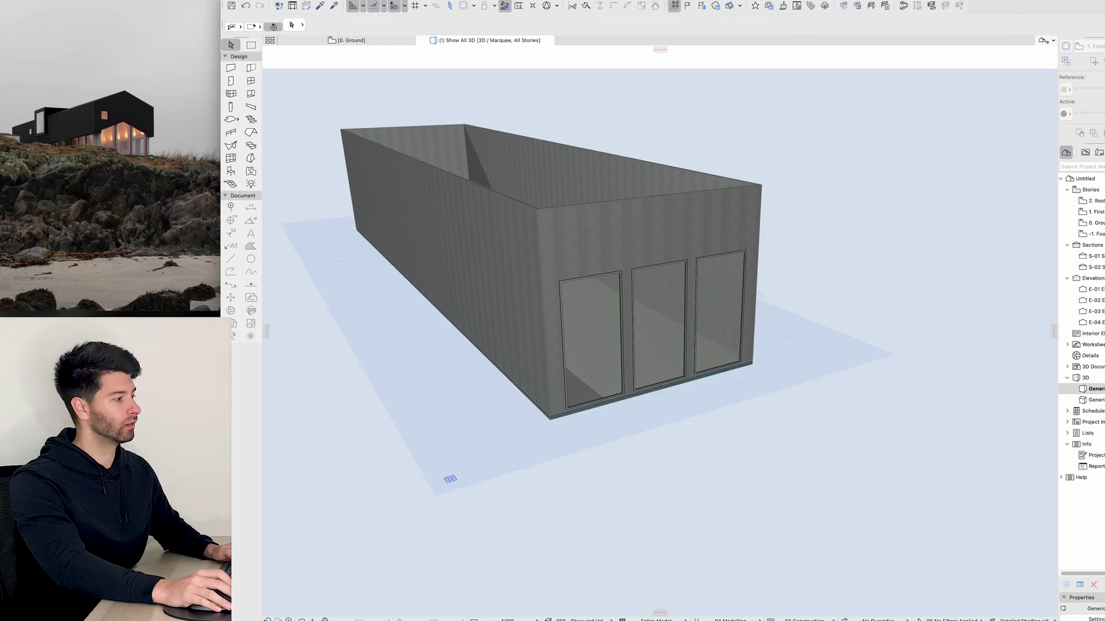
pyautogui.keyDown('shift'); pyautogui.moveTo(739, 351); pyautogui.dragTo(616, 282, button='middle'); pyautogui.keyUp('shift')
pyautogui.keyDown('shift'); pyautogui.moveTo(630, 343); pyautogui.dragTo(631, 334, button='middle'); pyautogui.keyUp('shift')
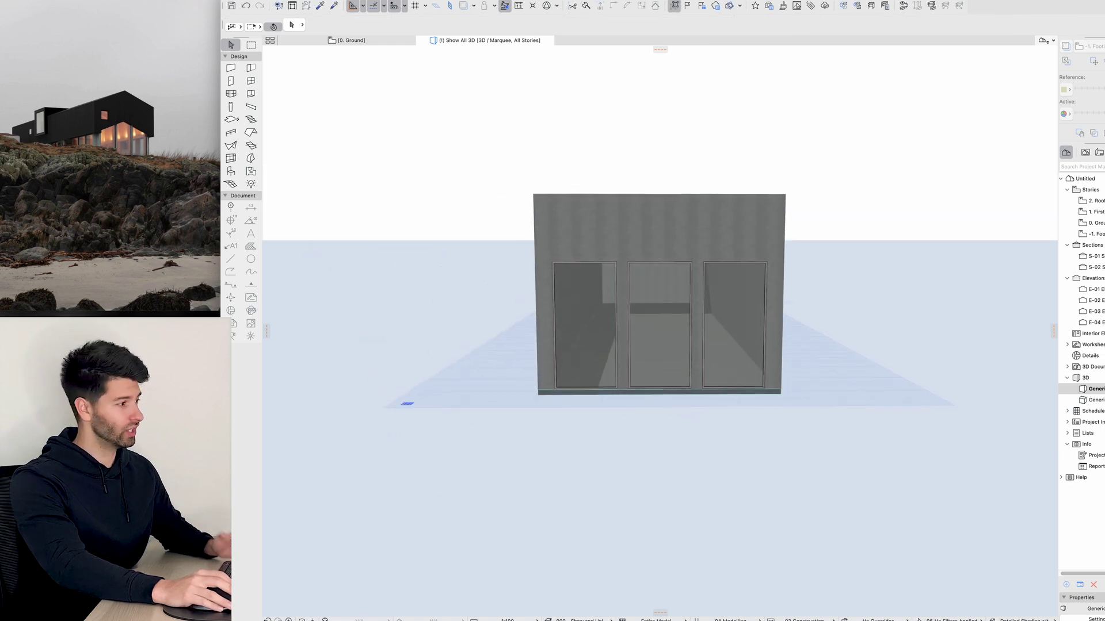
pyautogui.scroll(1, 621, 394)
pyautogui.keyDown('shift'); pyautogui.moveTo(622, 394); pyautogui.dragTo(634, 365, button='middle'); pyautogui.keyUp('shift')
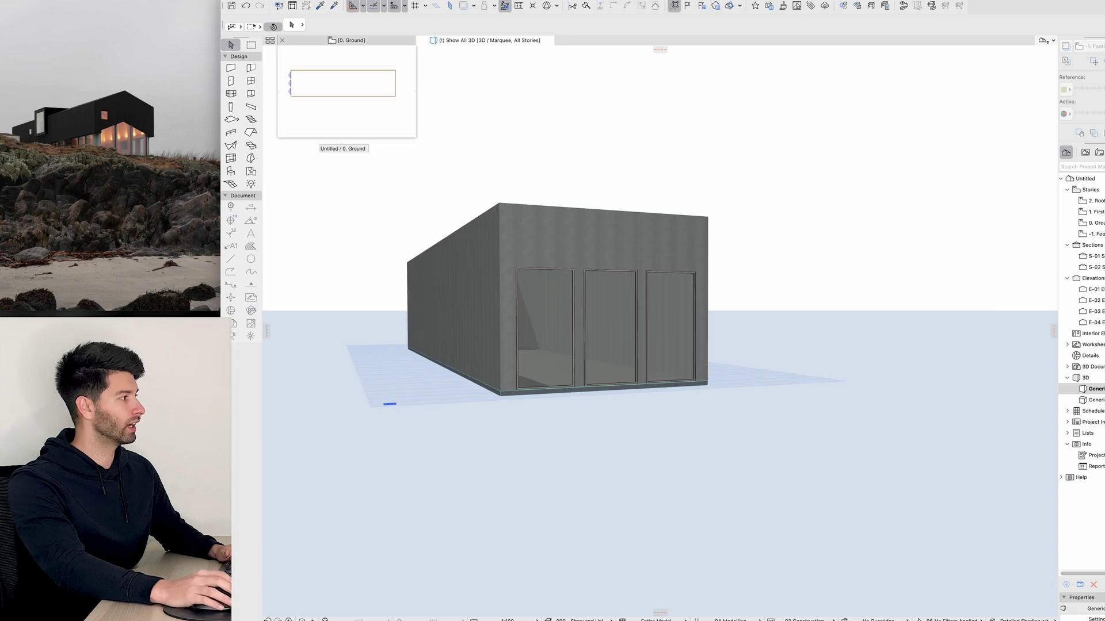
# On the Ground plan, place a window with the west wall windows' settings near the north wall's west end and set its height to 3000 mm
pyautogui.click(350, 40)
pyautogui.scroll(5, 314, 215)
pyautogui.keyDown('alt'); pyautogui.click(355, 236); pyautogui.keyUp('alt')
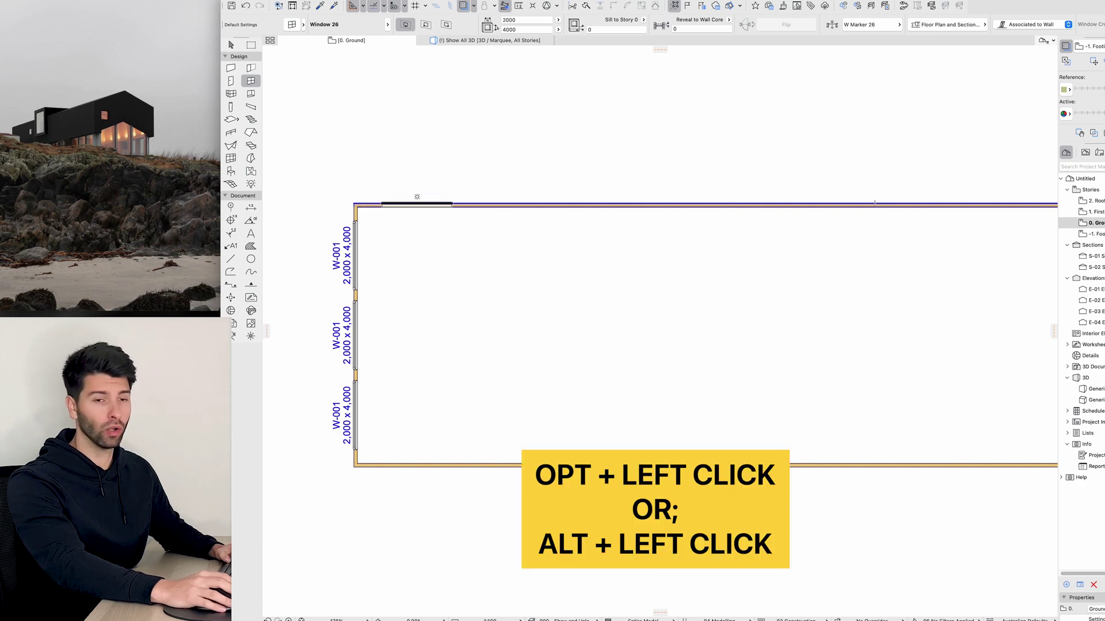
pyautogui.click(417, 203)
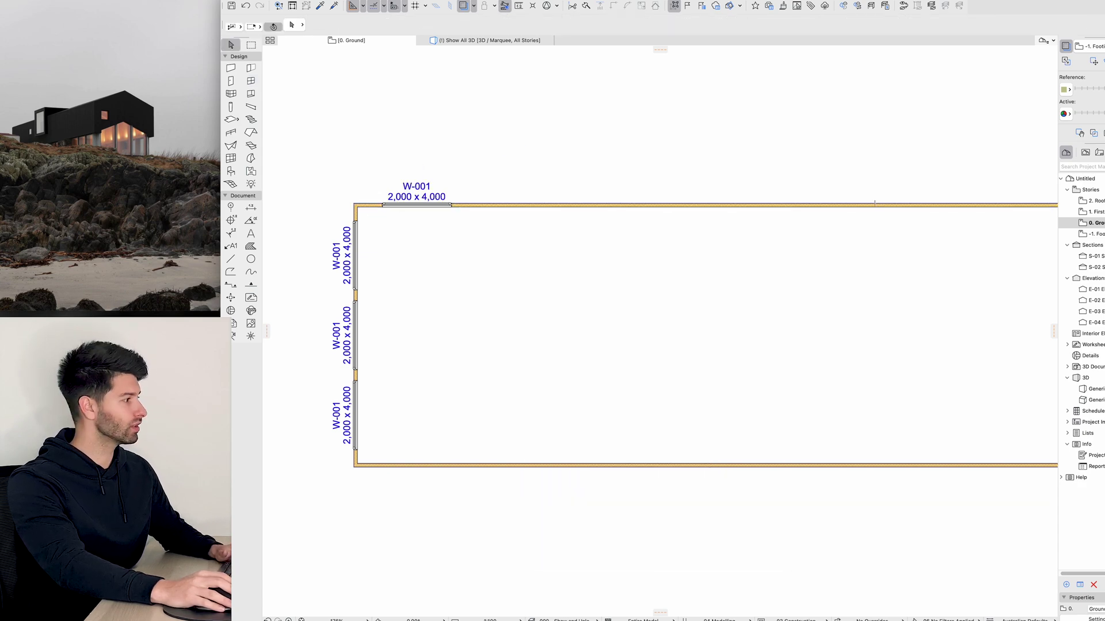
pyautogui.click(417, 205)
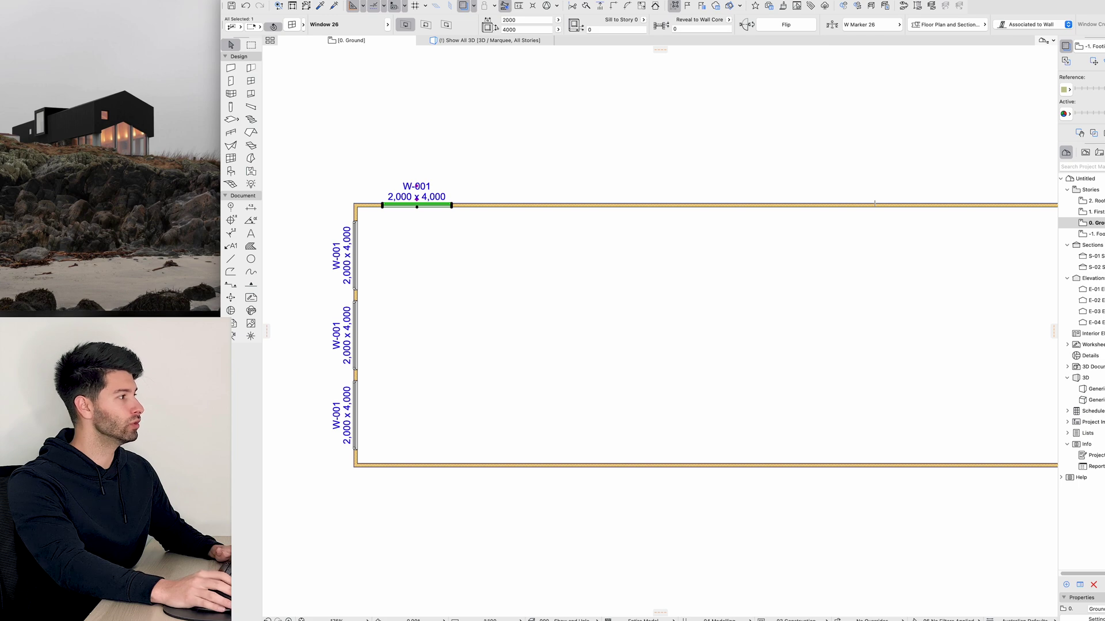
pyautogui.click(527, 29)
pyautogui.write('300')
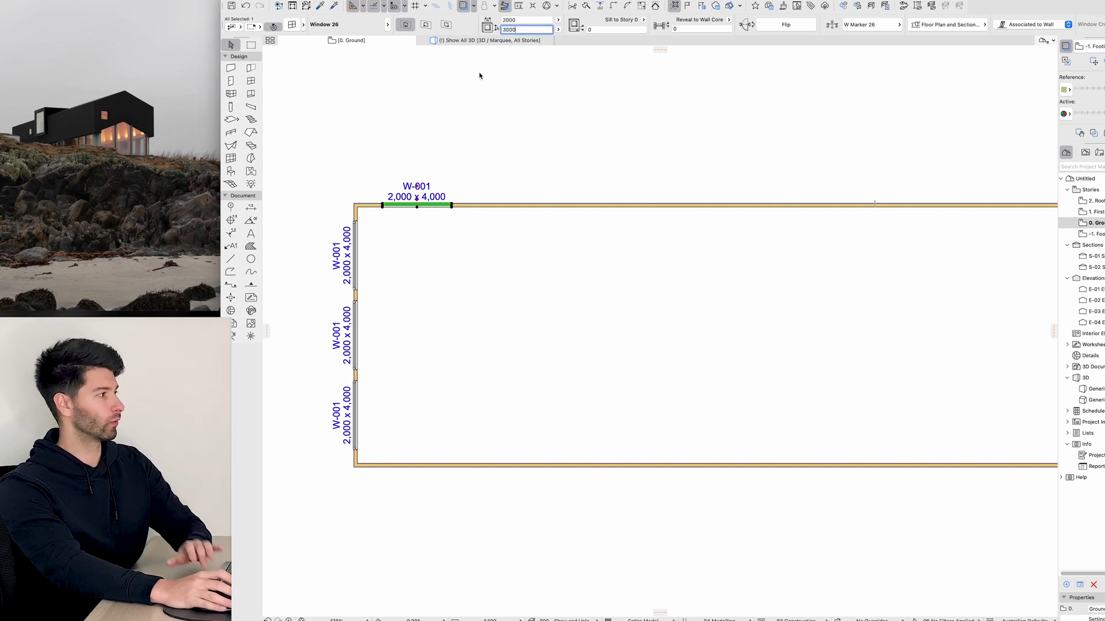
# Multiply the north wall window using the Distribute method, spreading six copies along the wall over a distance of 25000 mm
pyautogui.click(383, 205)
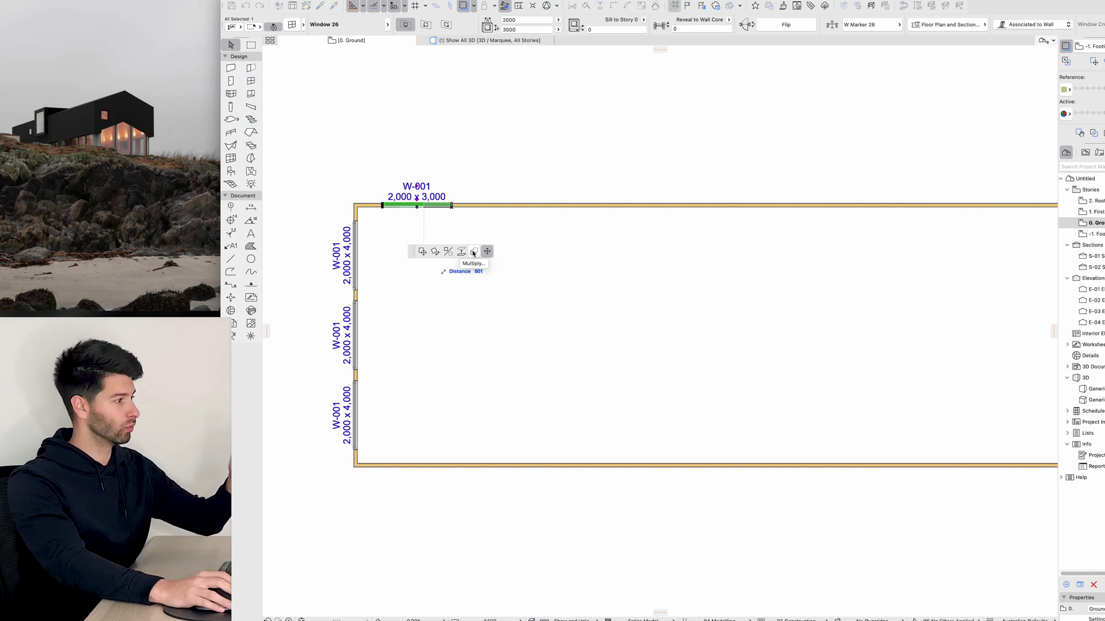
pyautogui.click(474, 252)
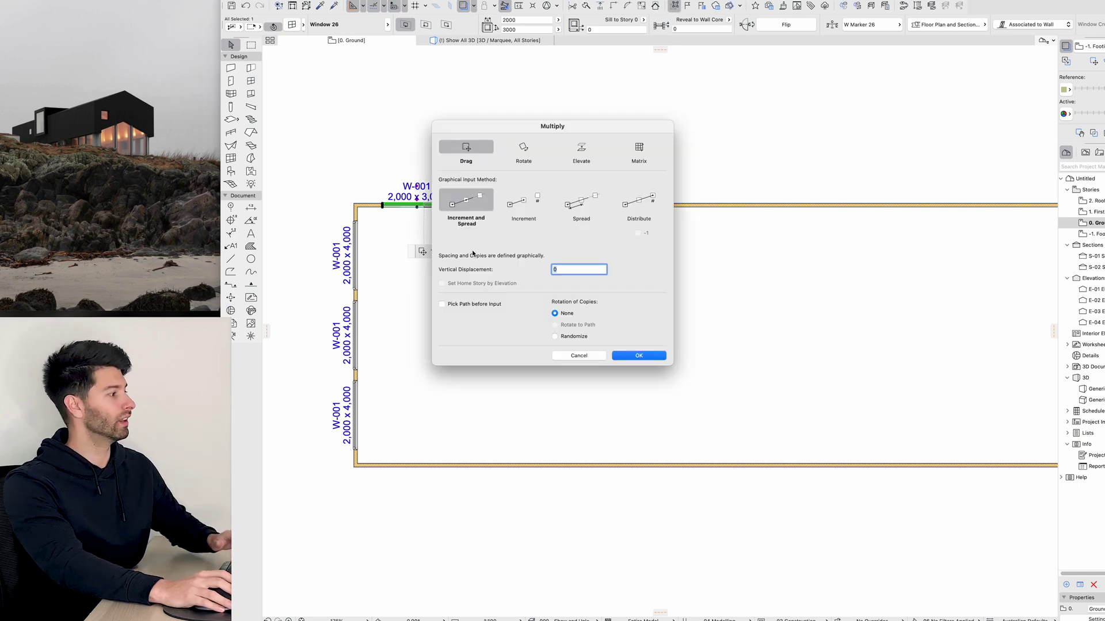
pyautogui.click(640, 201)
pyautogui.hotkey('shift', 'Tab')
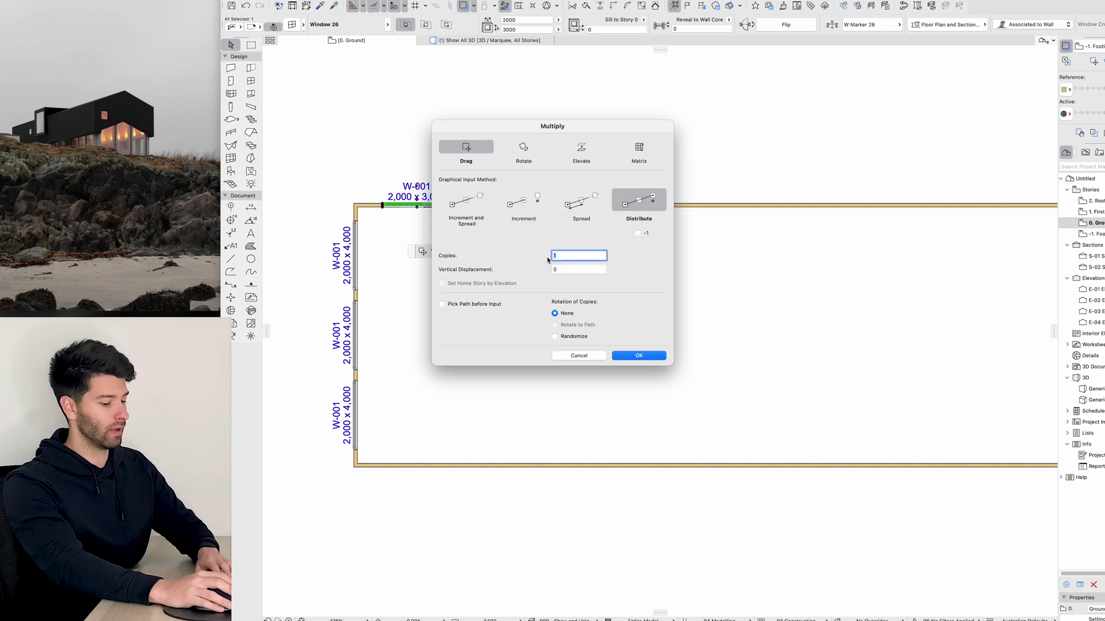
pyautogui.click(633, 355)
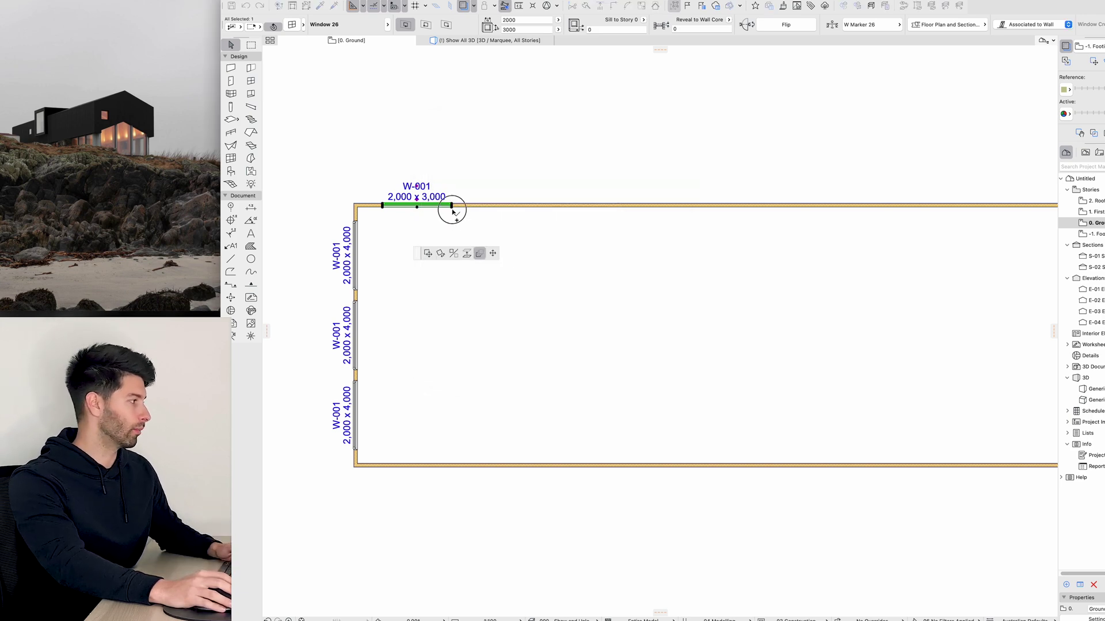
pyautogui.scroll(-2, 459, 212)
pyautogui.scroll(-2, 459, 212)
pyautogui.click(453, 206)
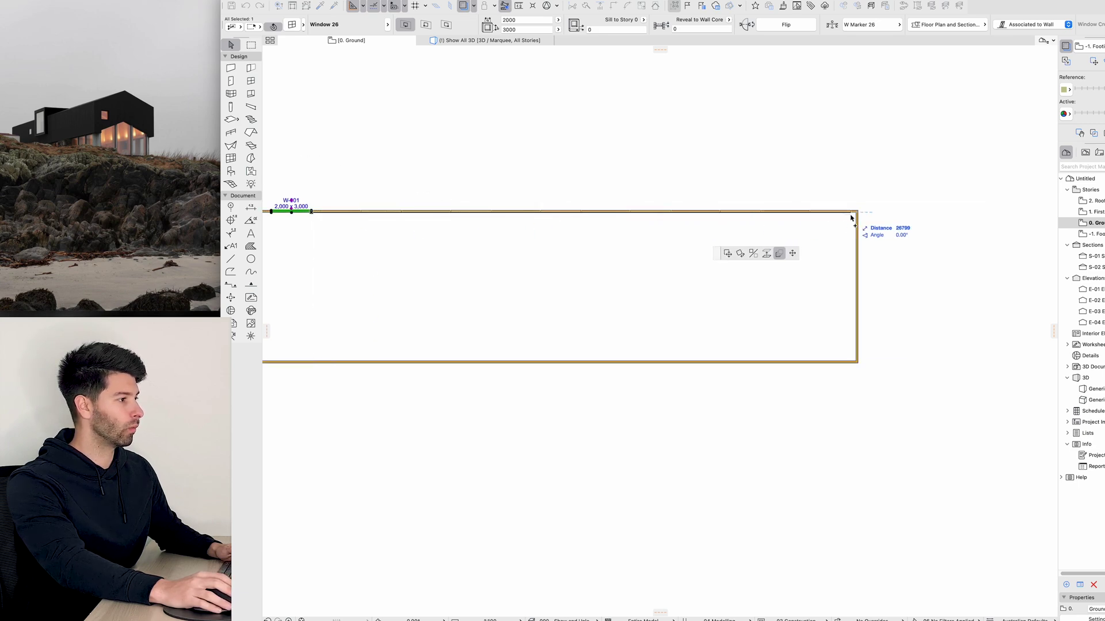
pyautogui.write('25')
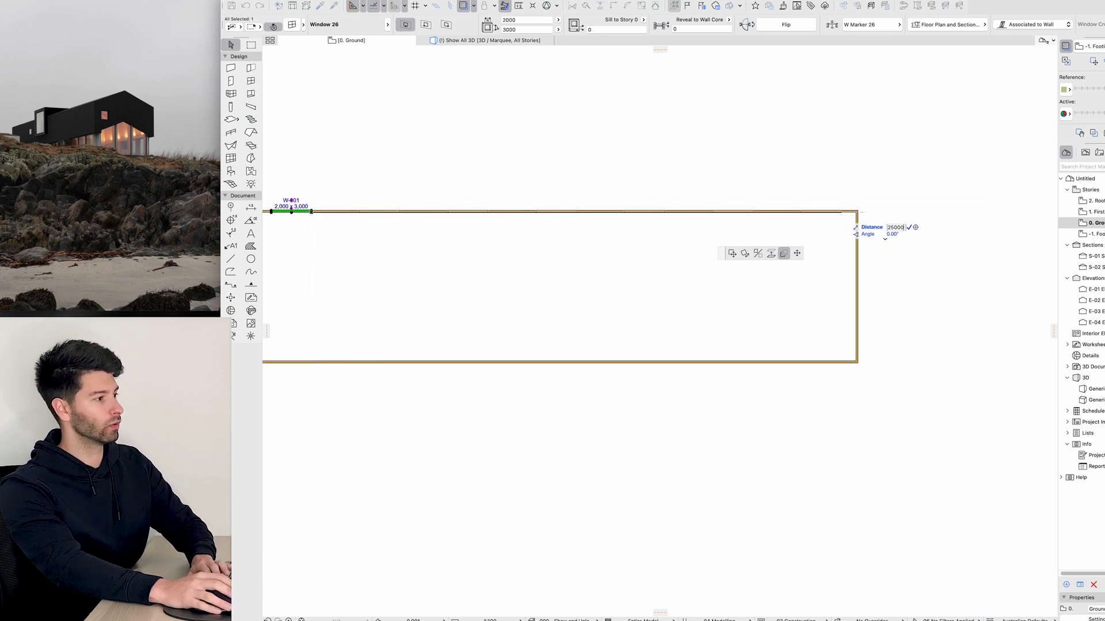
pyautogui.write('000')
pyautogui.press('Return')
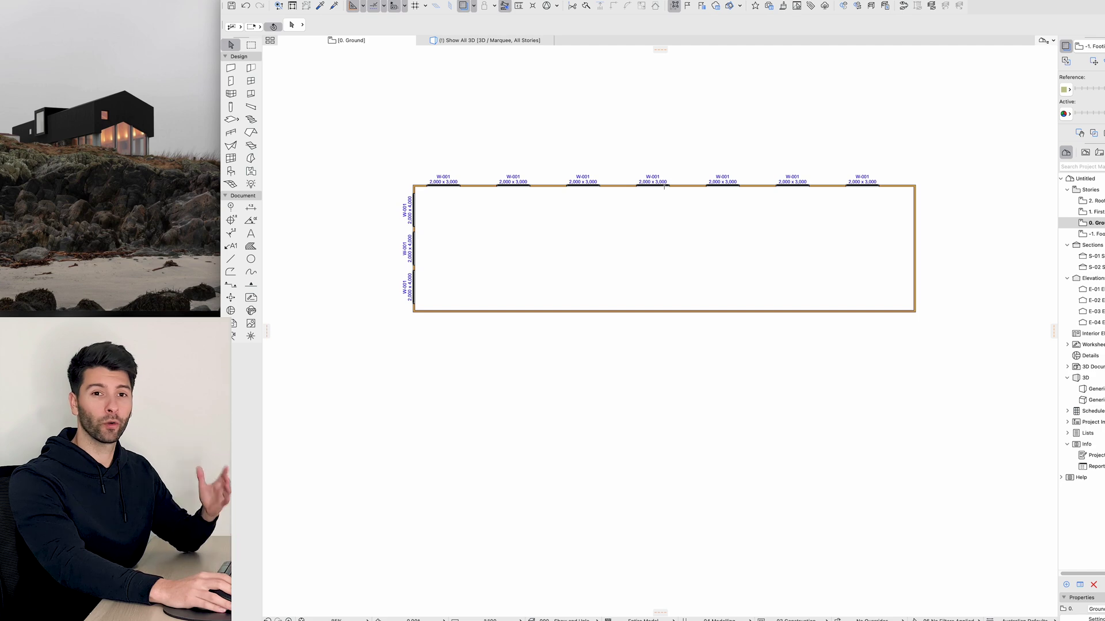
# Replace the plain south wall with a copy of the windowed north wall and check the result in 3D
pyautogui.click(664, 312)
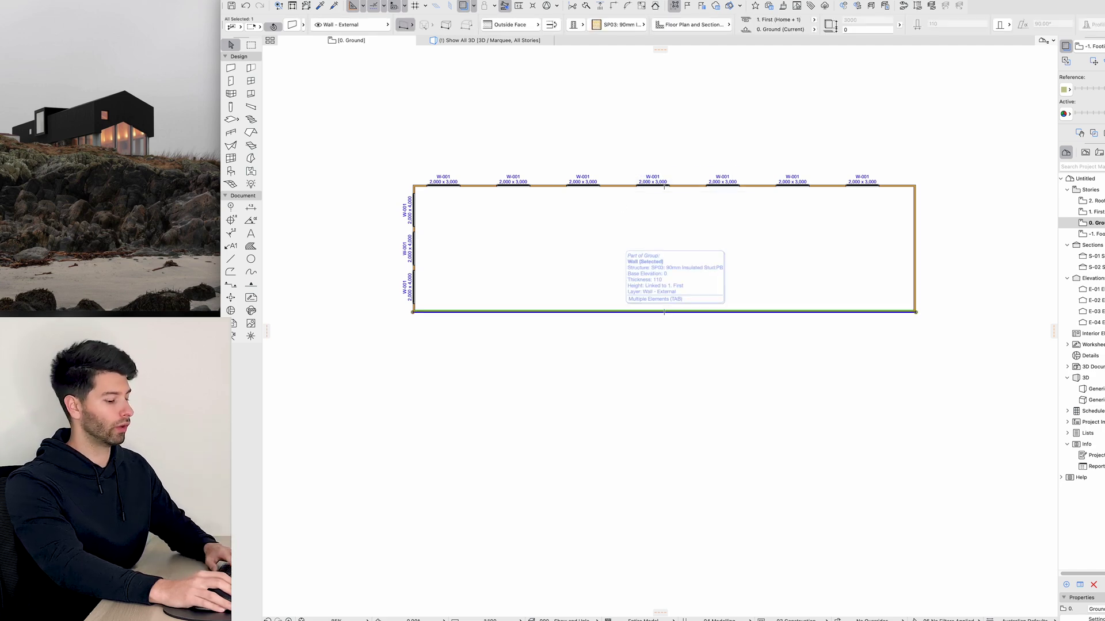
pyautogui.press('Delete')
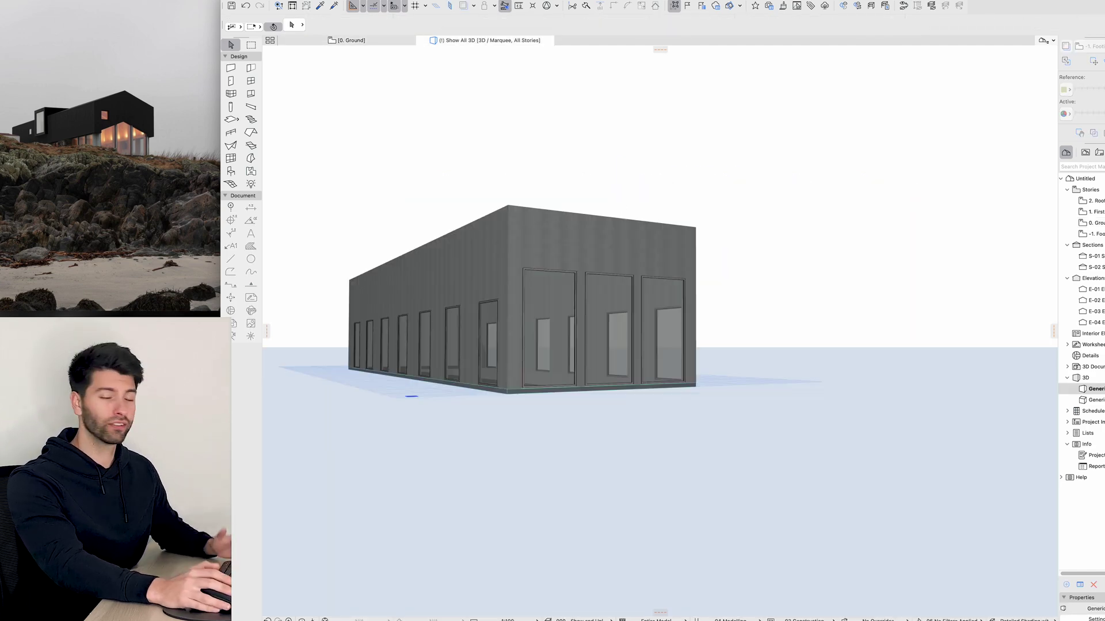
pyautogui.keyDown('shift'); pyautogui.moveTo(409, 394); pyautogui.dragTo(431, 398, button='middle'); pyautogui.keyUp('shift')
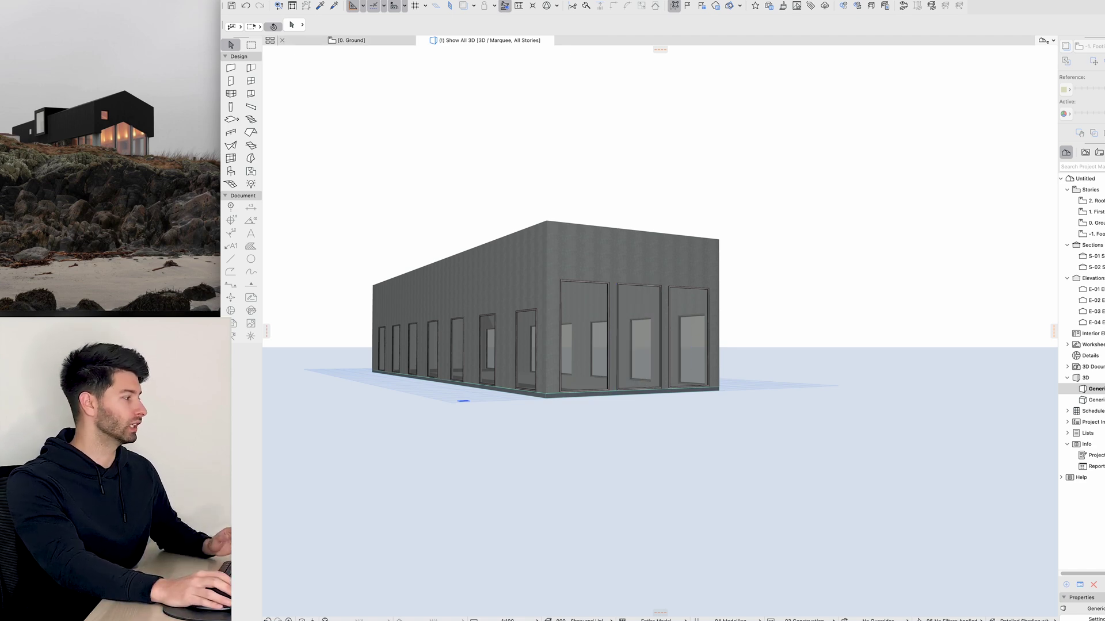
# On the First plan, offset copies of the north, east and south walls 350 mm outward and close the west side with a wall
pyautogui.moveTo(348, 41)
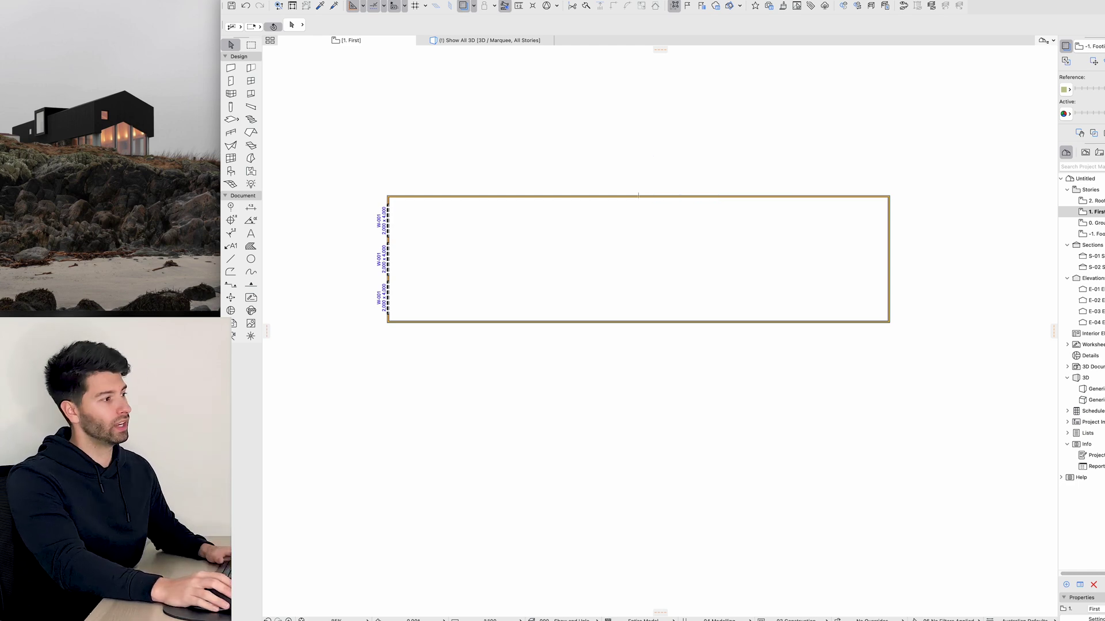
pyautogui.moveTo(921, 174); pyautogui.dragTo(764, 354)
pyautogui.click(802, 195)
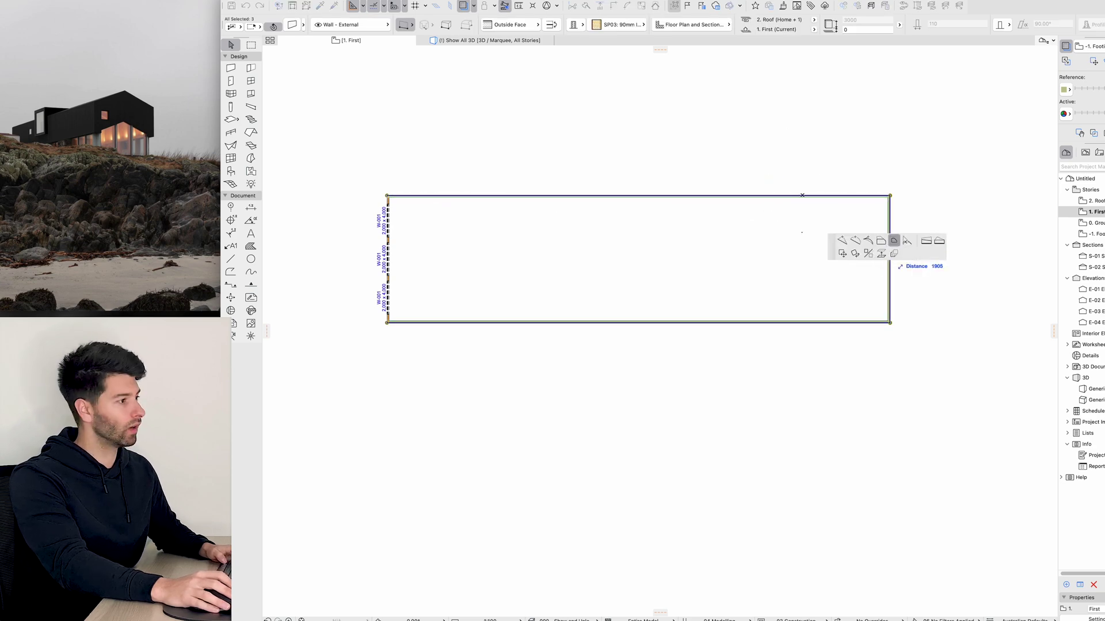
pyautogui.click(894, 240)
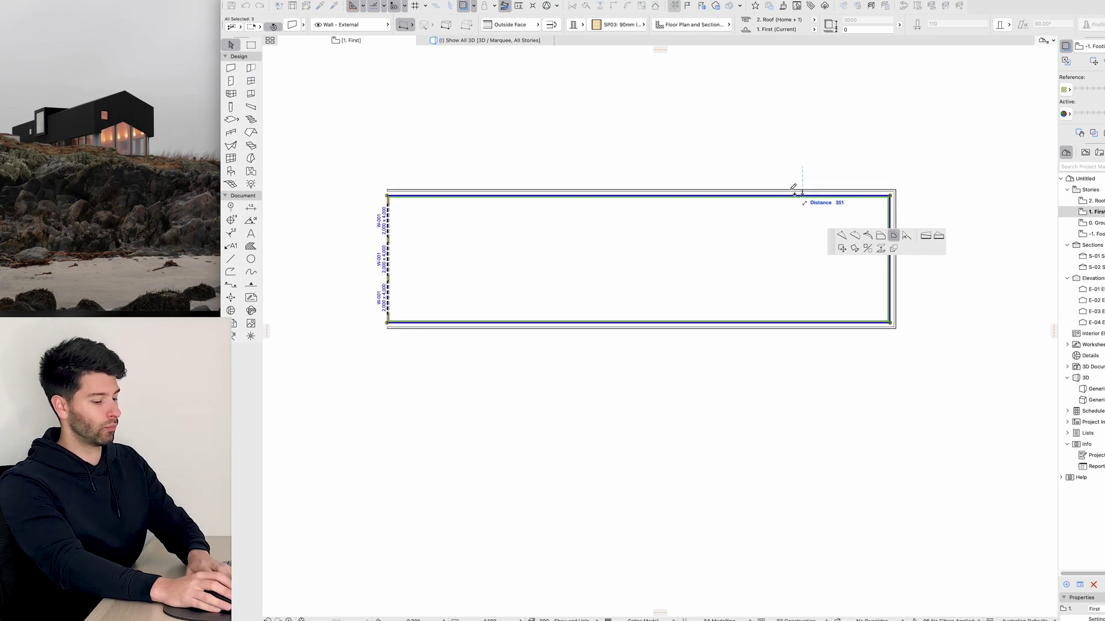
pyautogui.write('350')
pyautogui.press('Return')
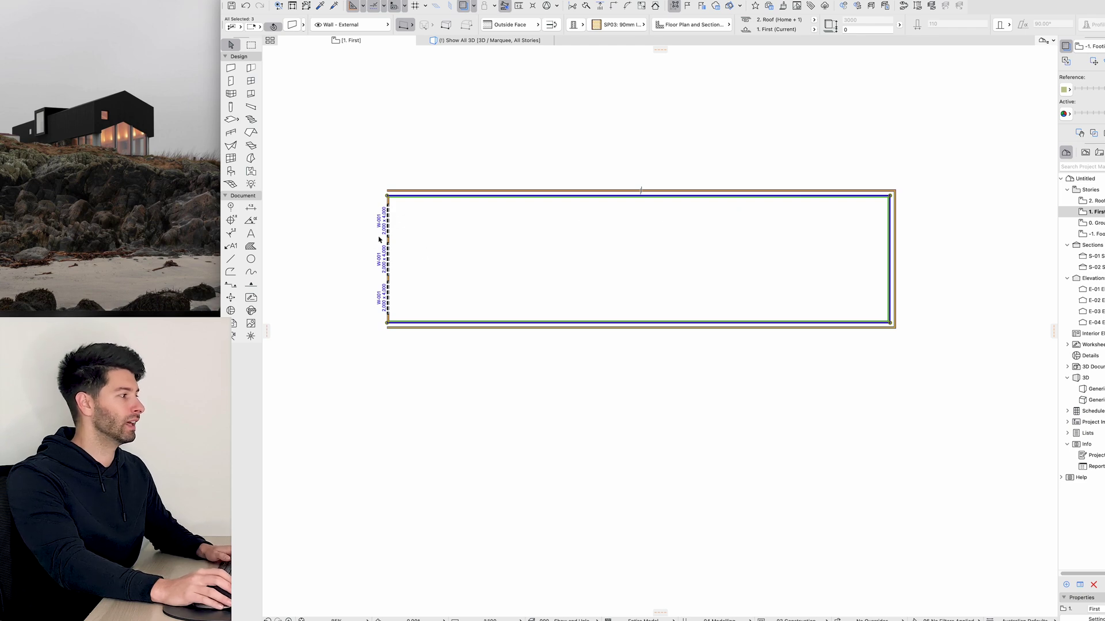
pyautogui.press('Escape')
pyautogui.scroll(4, 400, 272)
pyautogui.moveTo(402, 274); pyautogui.dragTo(515, 294, button='middle')
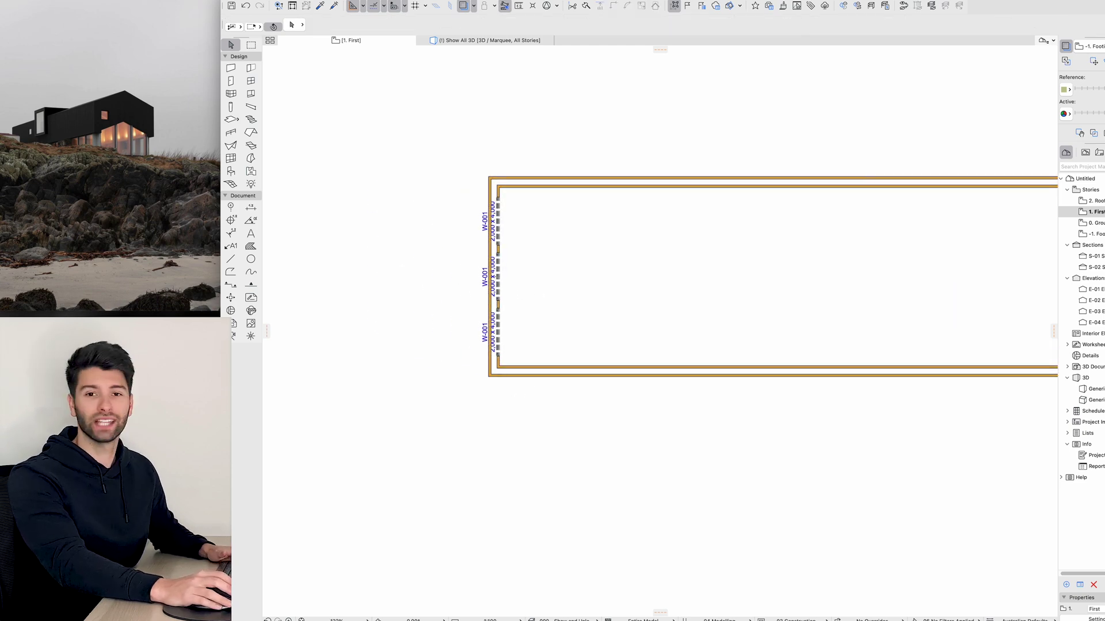
# In 3D, select the four First-story walls, override their outside surface with Paint - Ivory Black, and check the result
pyautogui.click(489, 40)
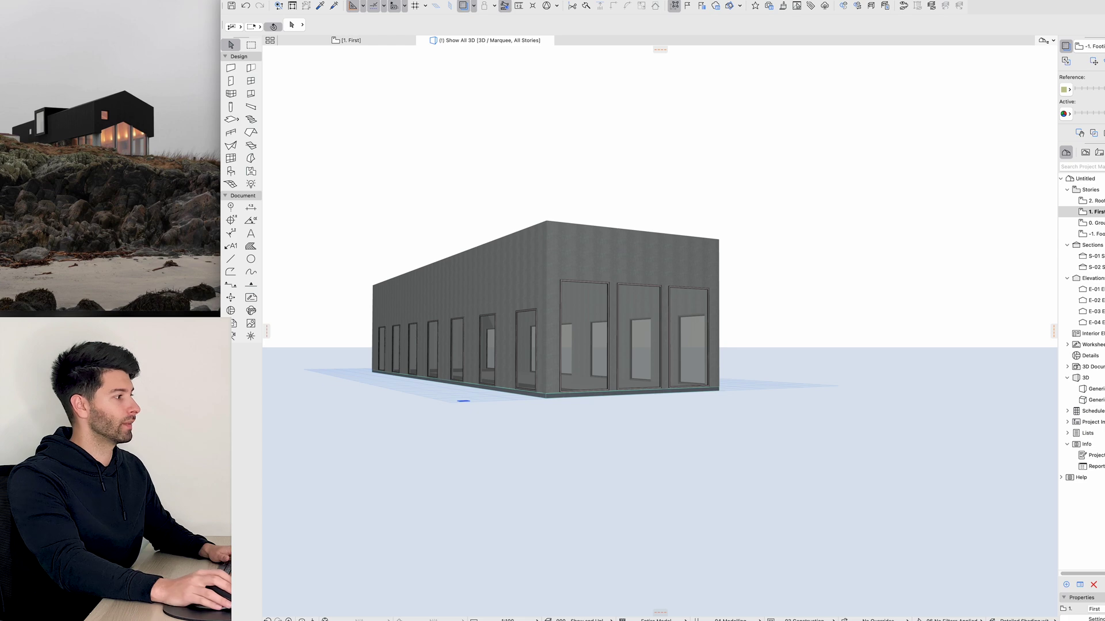
pyautogui.keyDown('shift'); pyautogui.moveTo(660, 331); pyautogui.dragTo(711, 362, button='middle'); pyautogui.keyUp('shift')
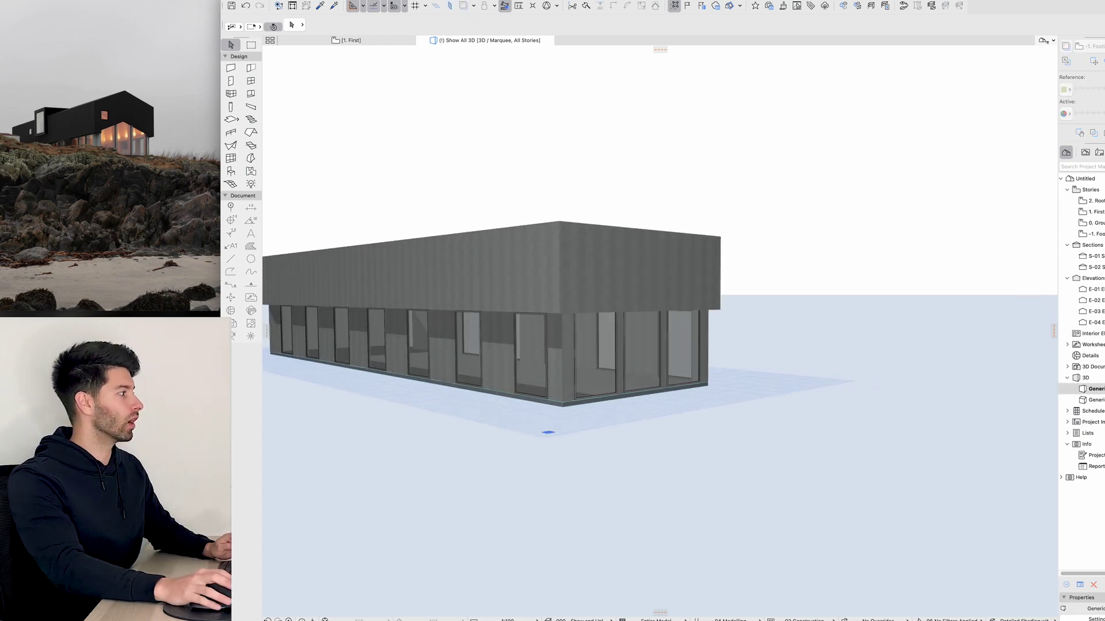
pyautogui.scroll(-2, 657, 282)
pyautogui.click(518, 276)
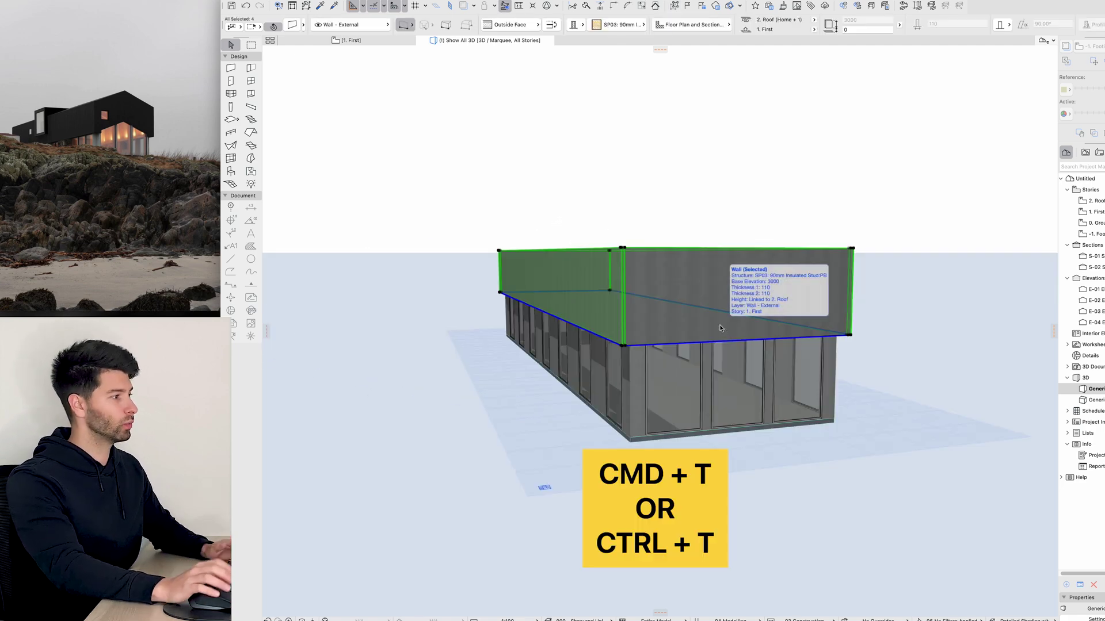
pyautogui.press('super+t')
pyautogui.click(449, 296)
pyautogui.click(509, 296)
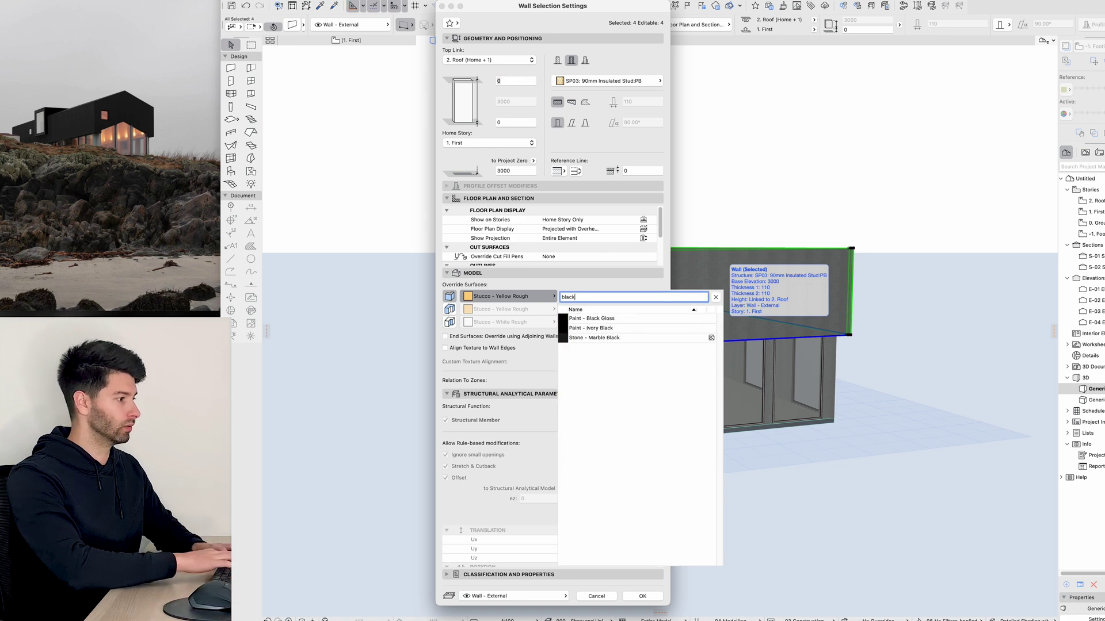
pyautogui.click(592, 329)
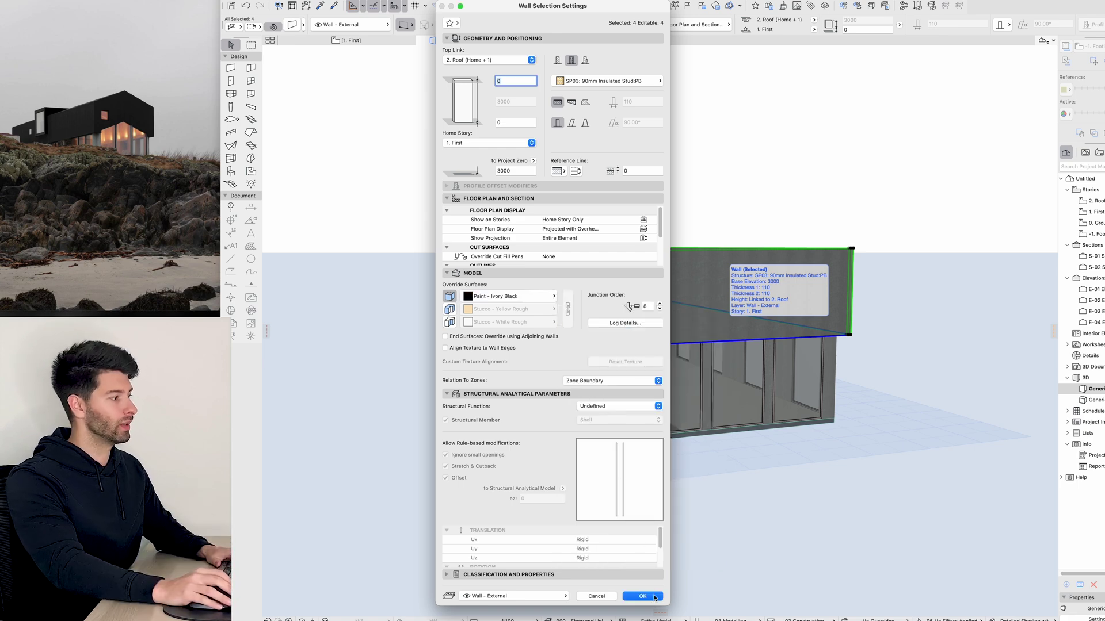
pyautogui.click(642, 596)
pyautogui.keyDown('shift'); pyautogui.moveTo(553, 375); pyautogui.dragTo(575, 363, button='middle'); pyautogui.keyUp('shift')
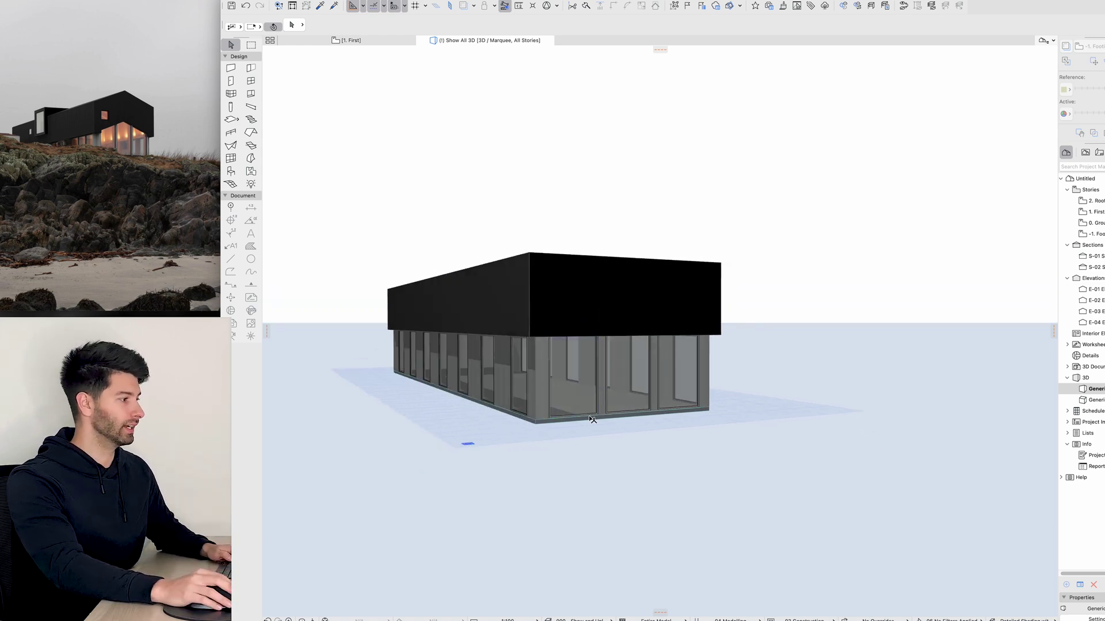
pyautogui.keyDown('shift'); pyautogui.moveTo(577, 366); pyautogui.dragTo(515, 331, button='middle'); pyautogui.keyUp('shift')
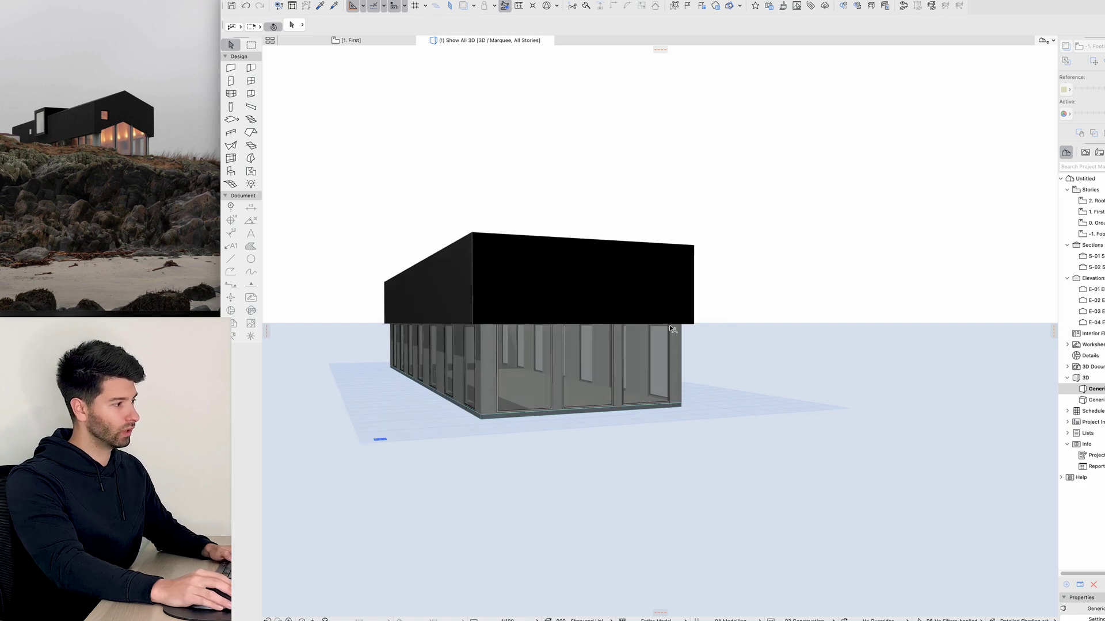
# On the First plan, draw a narrow roof plane at the west windowed wall and place its mirrored copy at the south corner, forming a gable
pyautogui.click(337, 43)
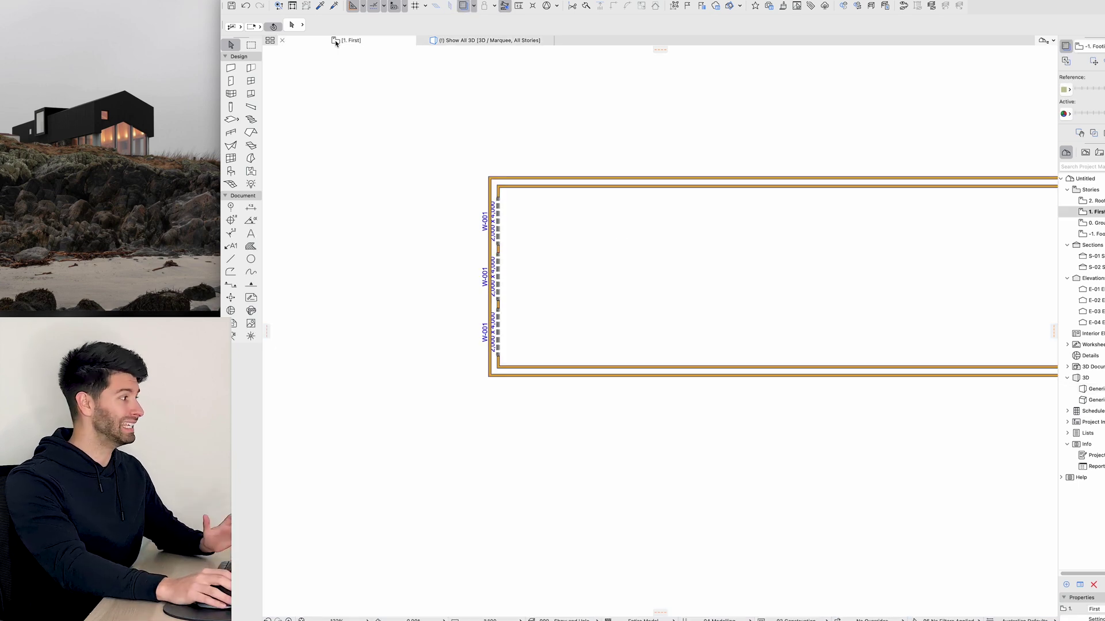
pyautogui.click(251, 133)
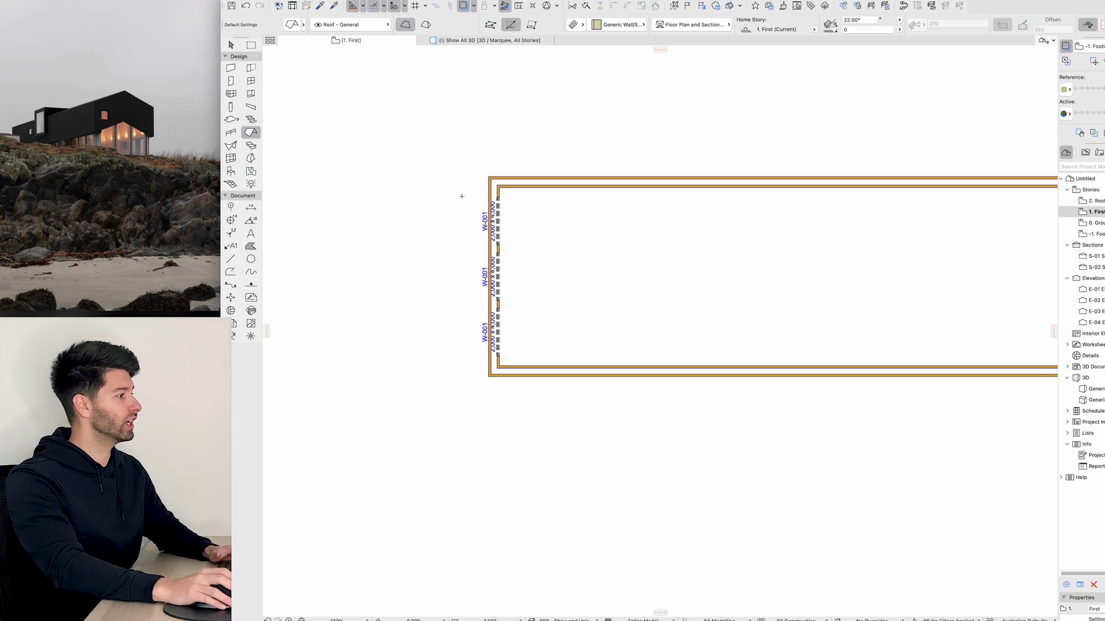
pyautogui.scroll(5, 489, 193)
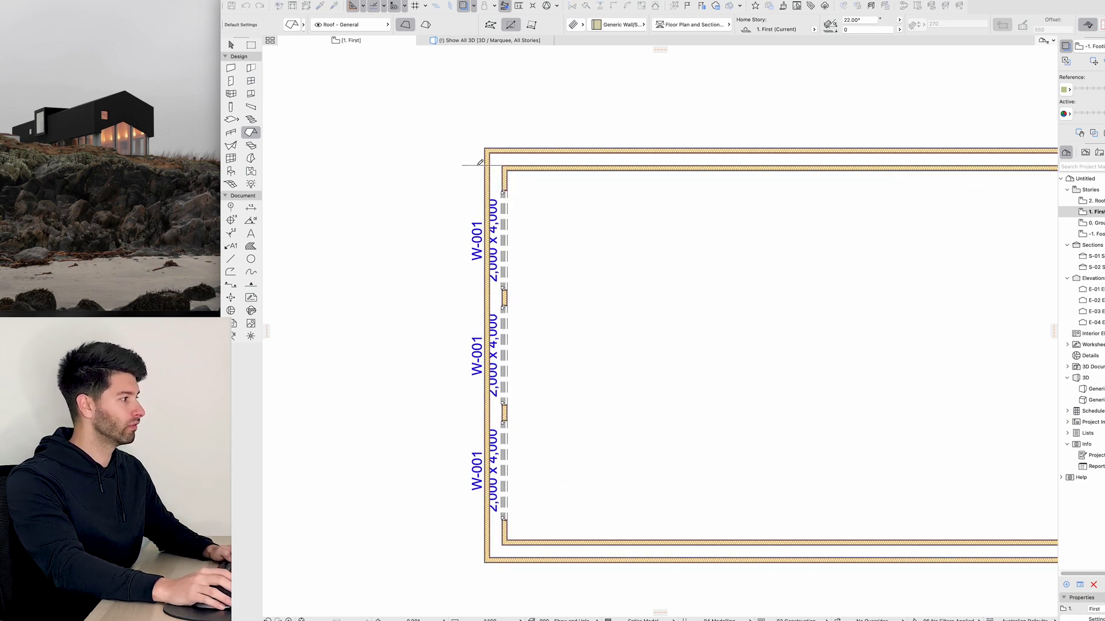
pyautogui.click(502, 166)
pyautogui.click(468, 339)
pyautogui.click(527, 322)
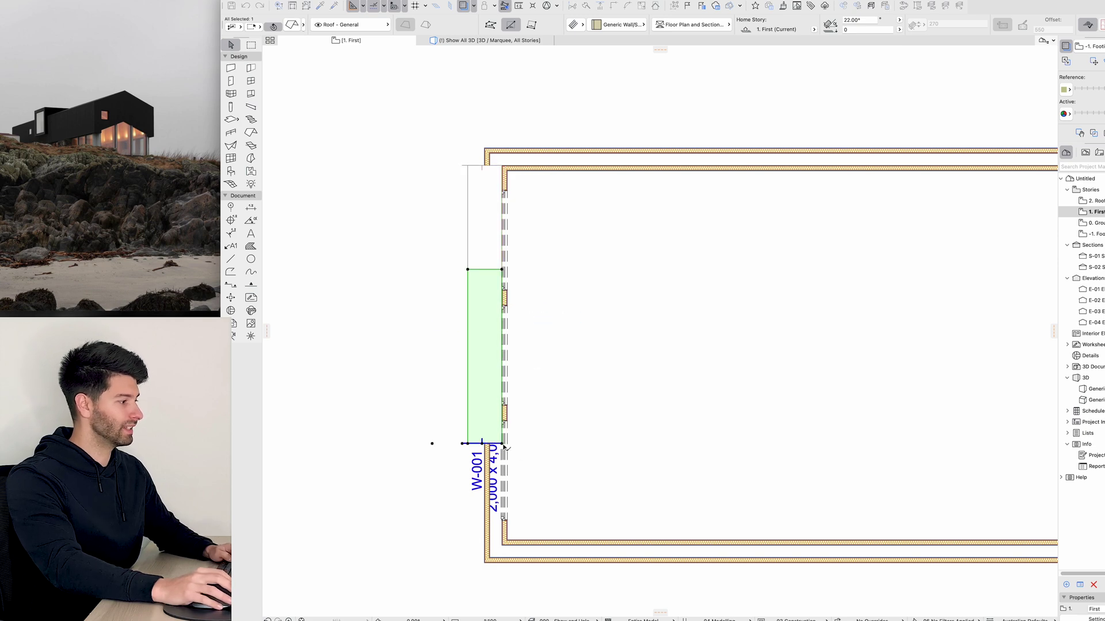
pyautogui.click(502, 444)
pyautogui.click(503, 546)
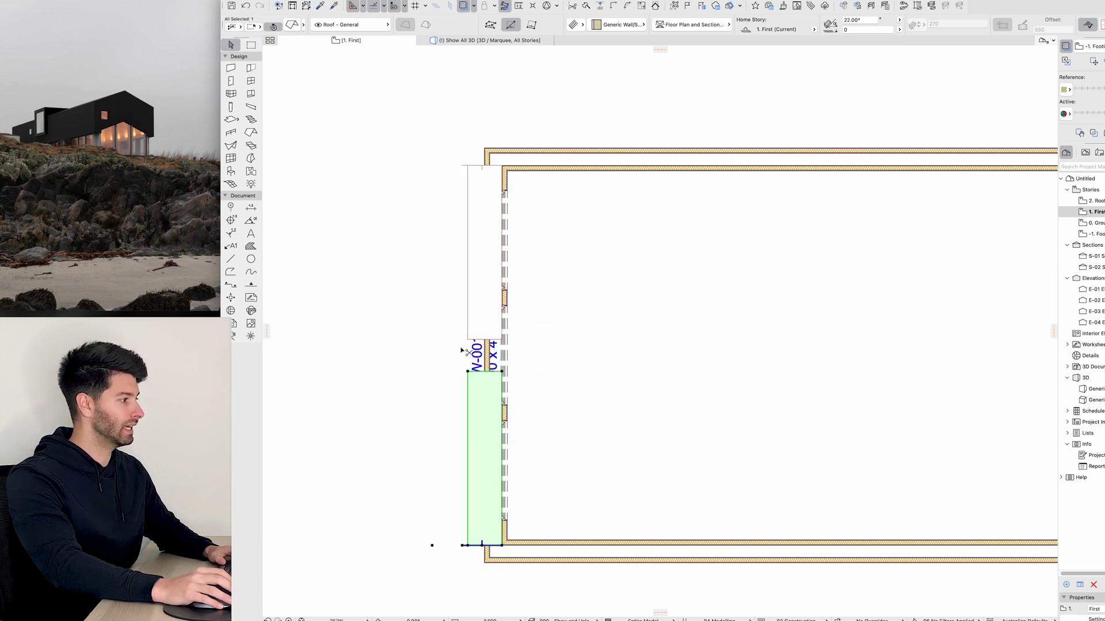
# Select both small gable roof planes in 3D, switch them to a basic structure and set their thickness to 1 mm
pyautogui.press('F3')
pyautogui.keyDown('shift'); pyautogui.moveTo(601, 341); pyautogui.dragTo(678, 320, button='middle'); pyautogui.keyUp('shift')
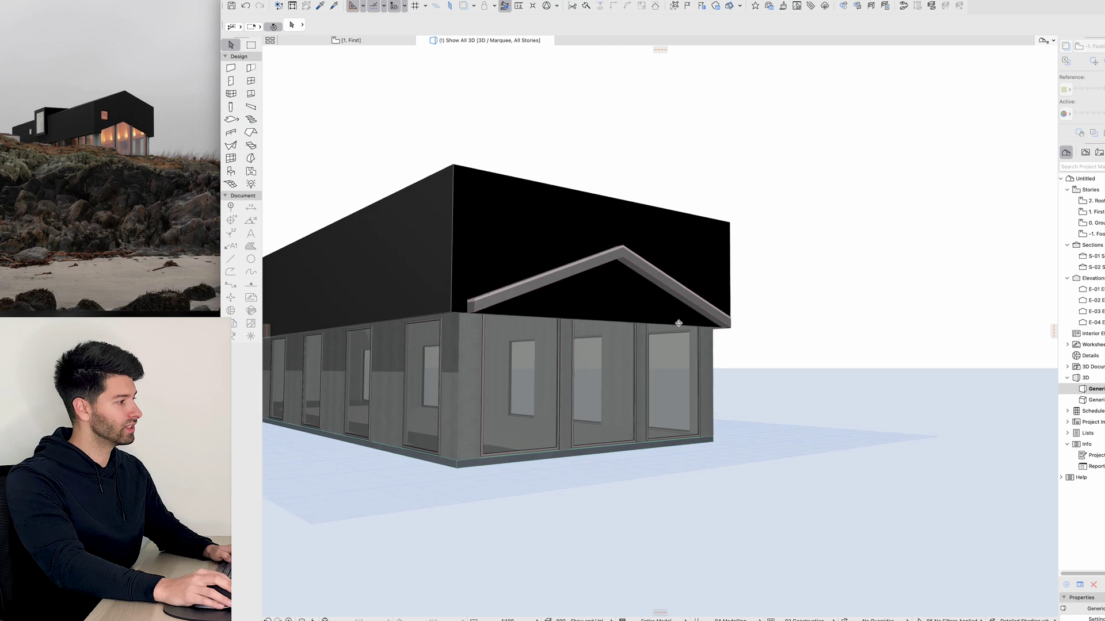
pyautogui.click(567, 273)
pyautogui.keyDown('shift'); pyautogui.click(655, 278); pyautogui.keyUp('shift')
pyautogui.press('super+t')
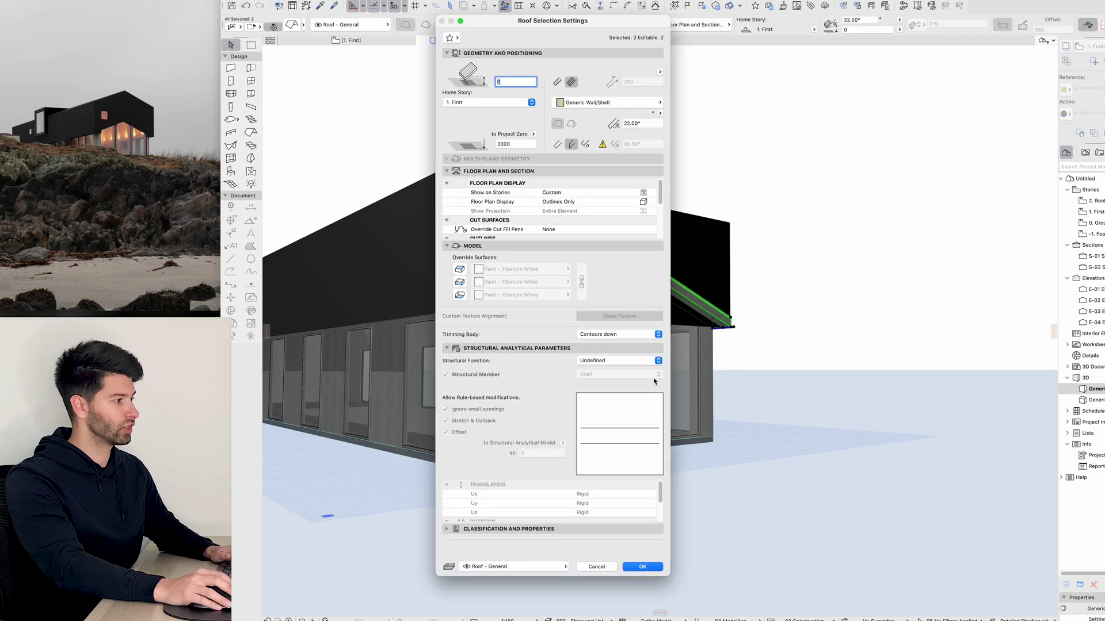
pyautogui.click(556, 81)
pyautogui.click(594, 104)
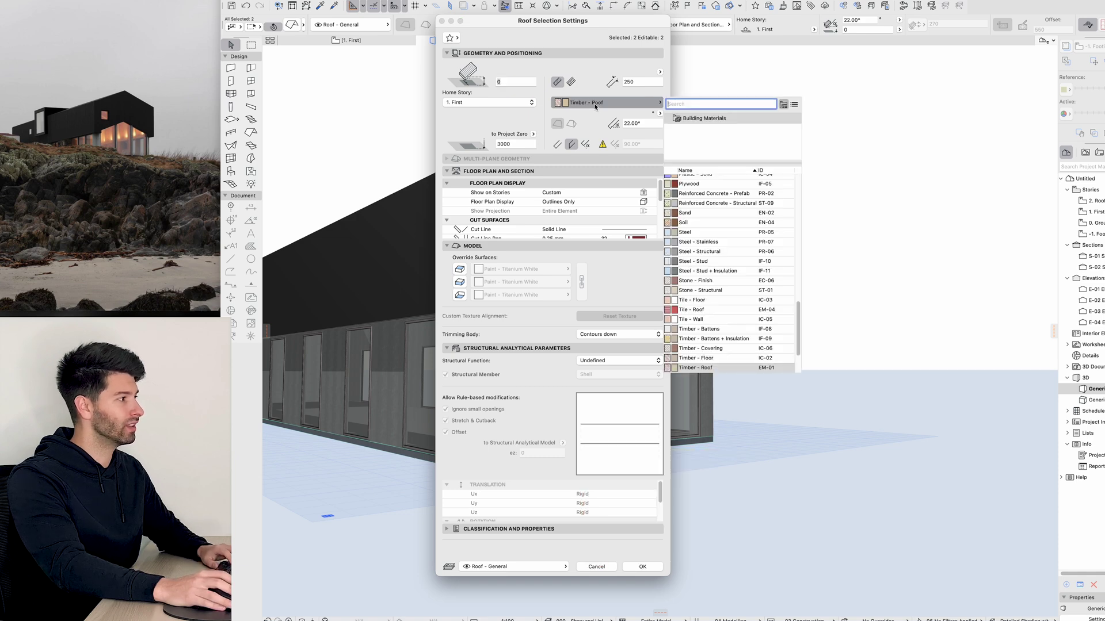
pyautogui.click(579, 84)
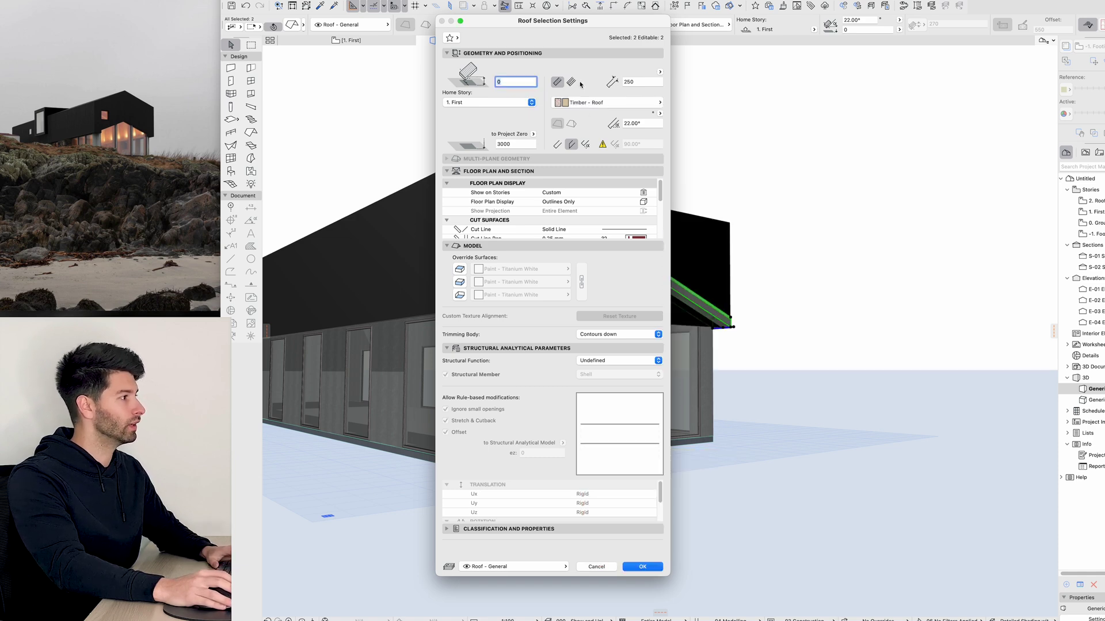
pyautogui.click(643, 82)
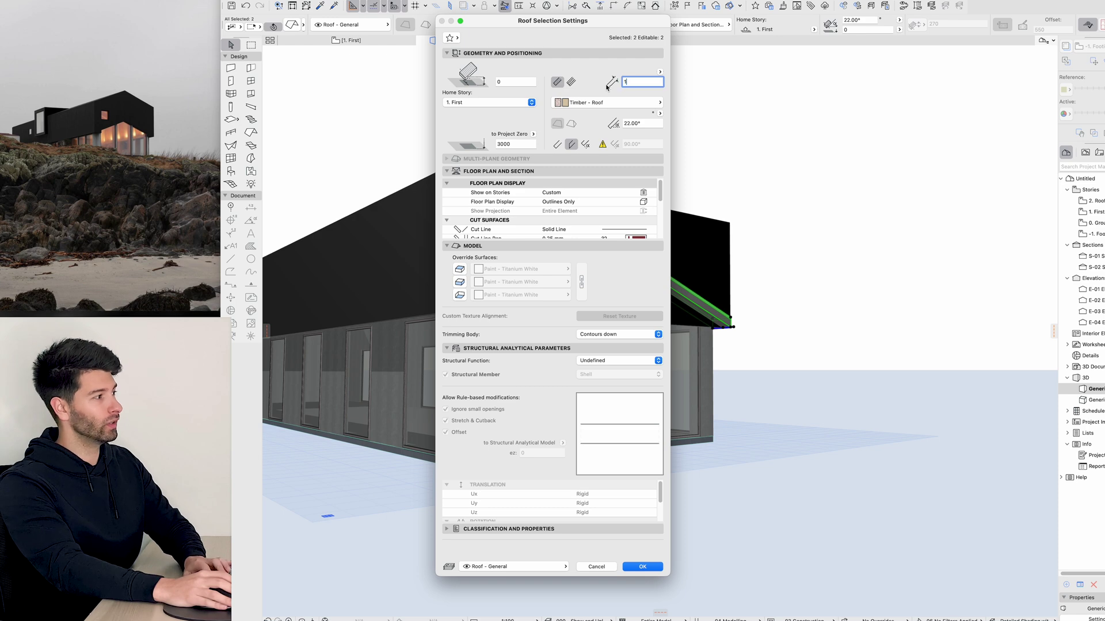
# Override all three surfaces of the two small roof planes with Air
pyautogui.click(459, 268)
pyautogui.click(460, 282)
pyautogui.click(460, 294)
pyautogui.click(546, 269)
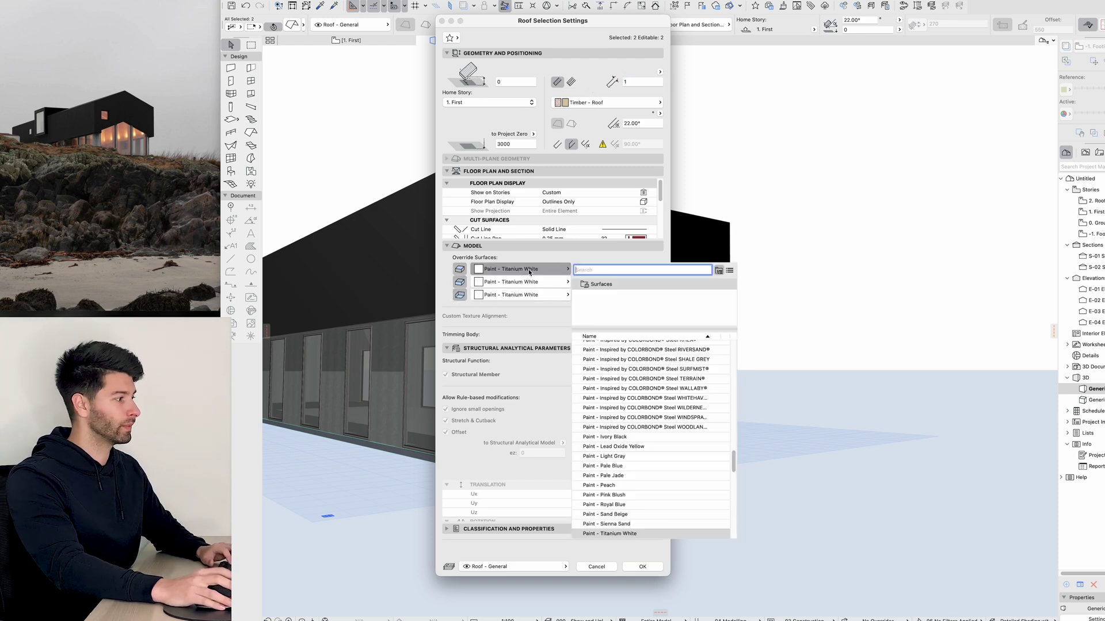
pyautogui.write('air')
pyautogui.click(588, 290)
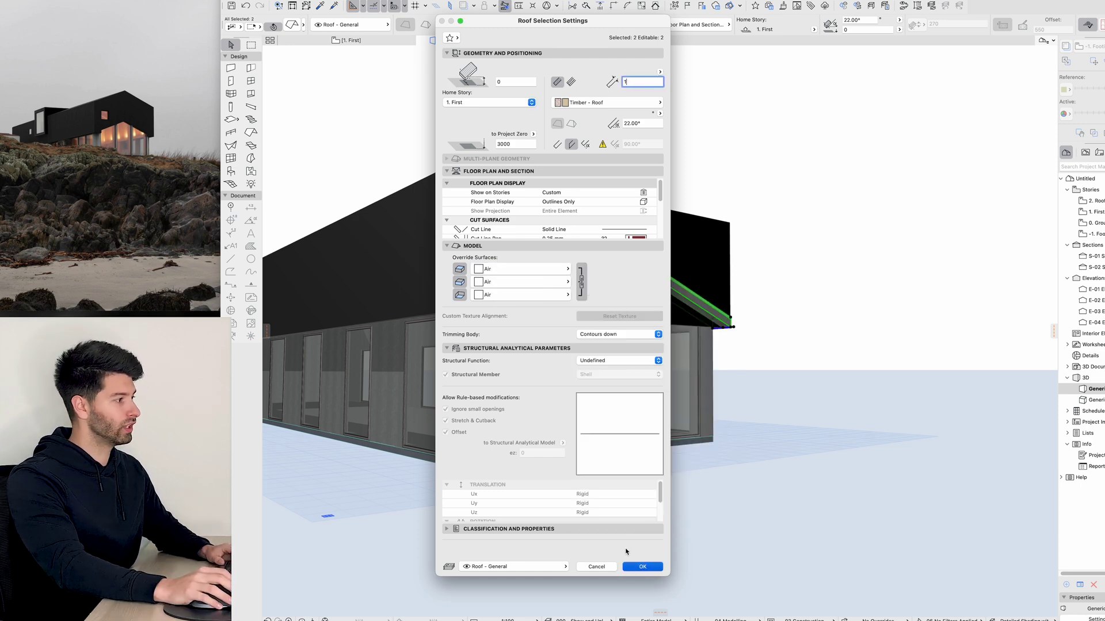
pyautogui.click(641, 567)
# Try a 15° pitch on both small roof planes, then set their pitch to 18°
pyautogui.scroll(5, 481, 304)
pyautogui.keyDown('shift'); pyautogui.moveTo(463, 335); pyautogui.dragTo(341, 363, button='middle'); pyautogui.keyUp('shift')
pyautogui.moveTo(722, 266)
pyautogui.keyDown('shift'); pyautogui.mouseDown(button='middle')
pyautogui.moveTo(482, 240)
pyautogui.moveTo(733, 249)
pyautogui.mouseUp(button='middle'); pyautogui.keyUp('shift')
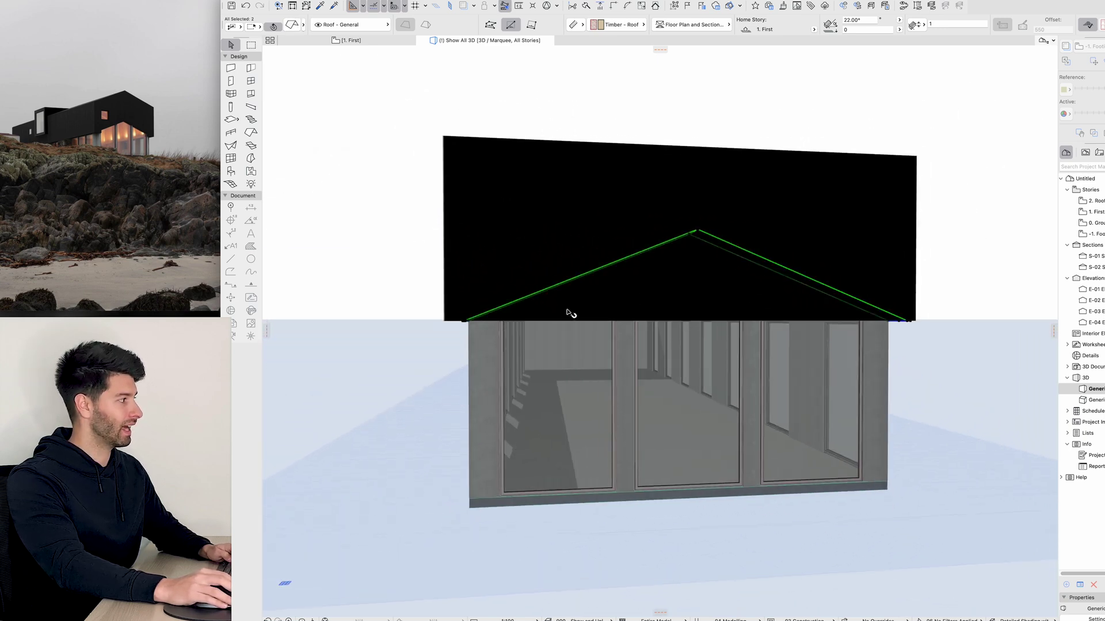
pyautogui.keyDown('shift'); pyautogui.moveTo(571, 314); pyautogui.dragTo(592, 305, button='middle'); pyautogui.keyUp('shift')
pyautogui.click(867, 19)
pyautogui.press('Return')
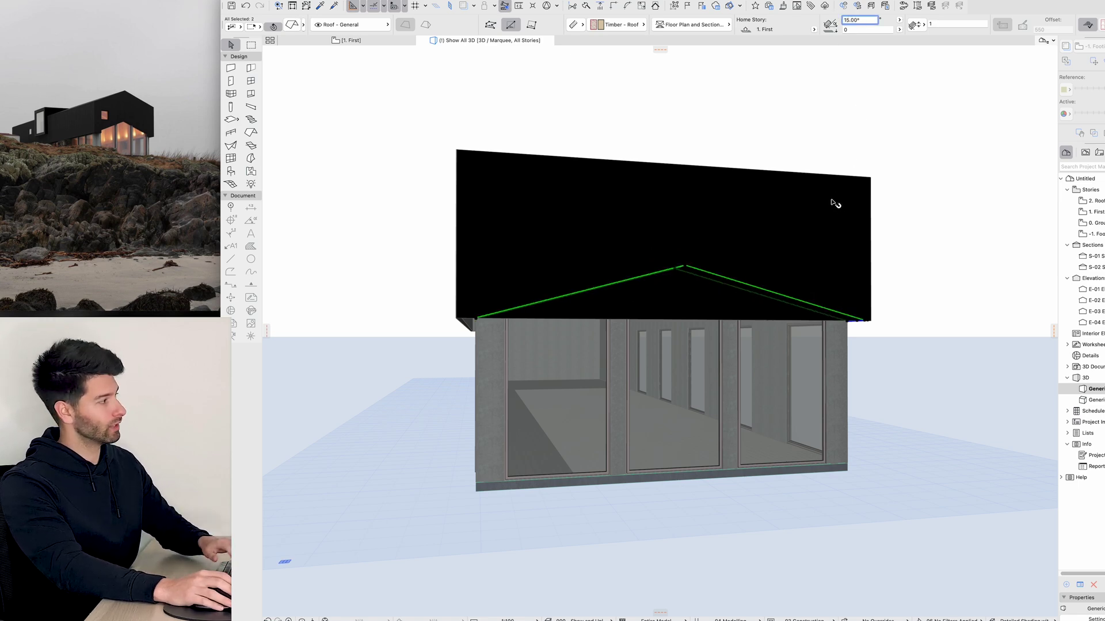
pyautogui.moveTo(864, 21); pyautogui.dragTo(838, 17)
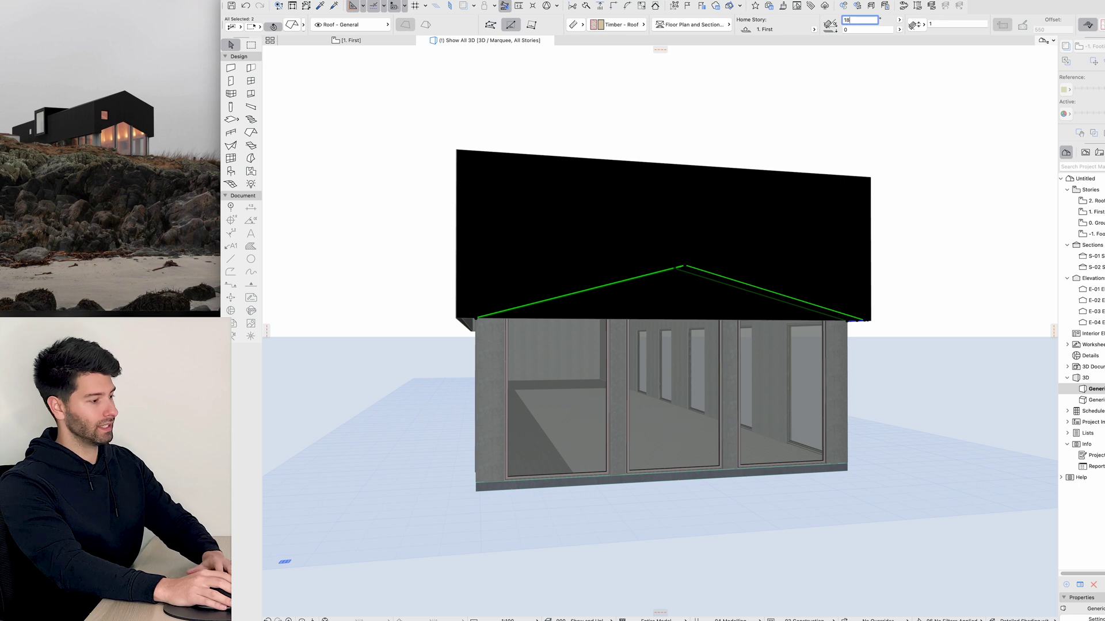
pyautogui.press('Return')
# Cut the west First-story wall with the two small roof planes, using a solid element Subtraction with downward extrusion
pyautogui.scroll(-4, 672, 325)
pyautogui.rightClick(742, 239)
pyautogui.moveTo(833, 362)
pyautogui.click(940, 388)
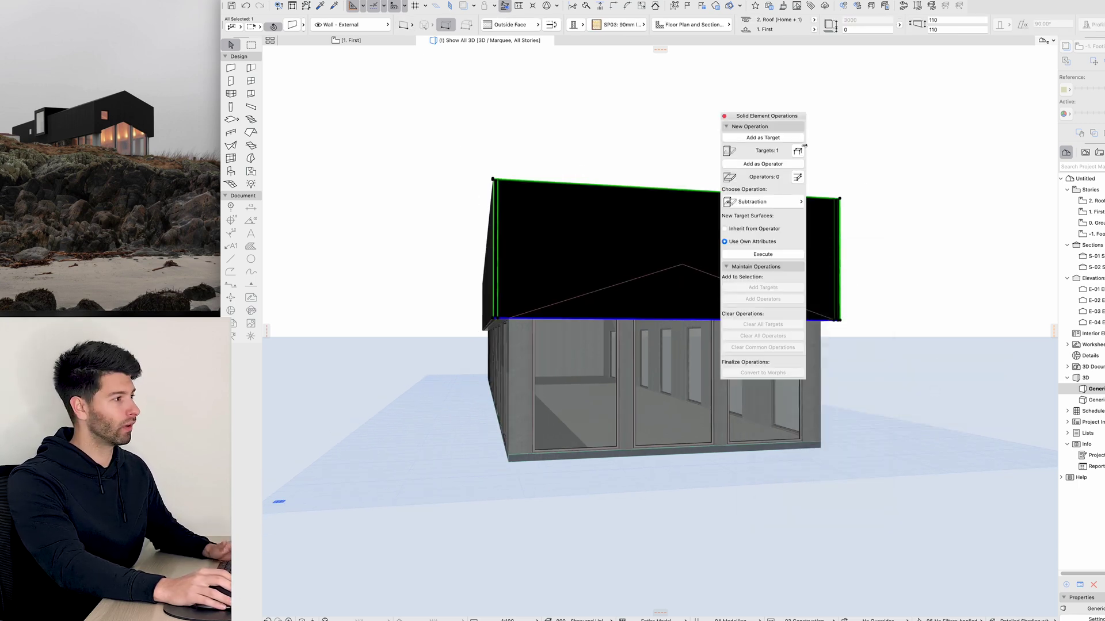
pyautogui.moveTo(784, 115); pyautogui.dragTo(893, 118)
pyautogui.click(724, 282)
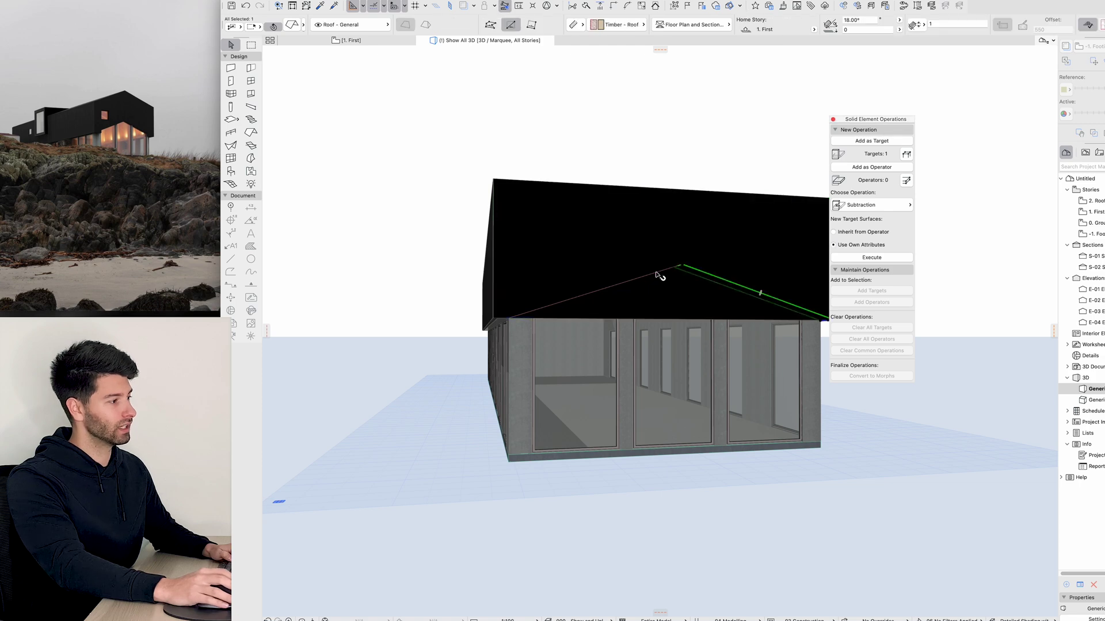
pyautogui.click(877, 168)
pyautogui.click(874, 205)
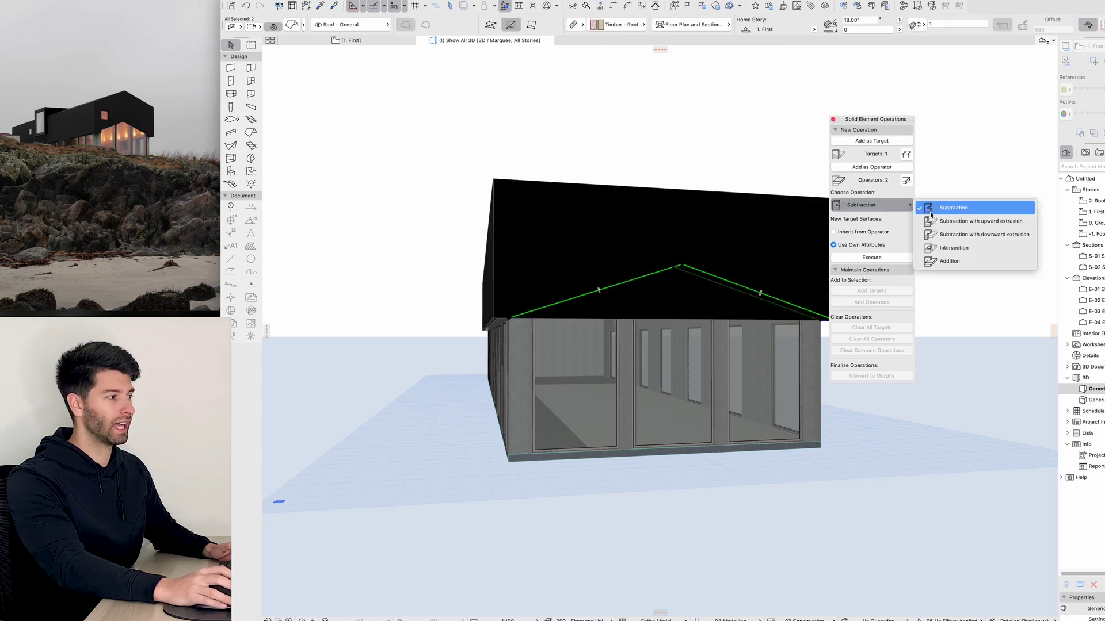
pyautogui.click(955, 234)
pyautogui.click(872, 257)
pyautogui.press('Escape')
# Set the height of the middle window on the west facade to 4500 mm
pyautogui.keyDown('shift'); pyautogui.moveTo(810, 283); pyautogui.dragTo(917, 272, button='middle'); pyautogui.keyUp('shift')
pyautogui.moveTo(916, 272); pyautogui.dragTo(800, 271)
pyautogui.keyDown('shift'); pyautogui.moveTo(762, 272); pyautogui.dragTo(414, 304, button='middle'); pyautogui.keyUp('shift')
pyautogui.click(675, 316)
pyautogui.click(537, 29)
pyautogui.press('Return')
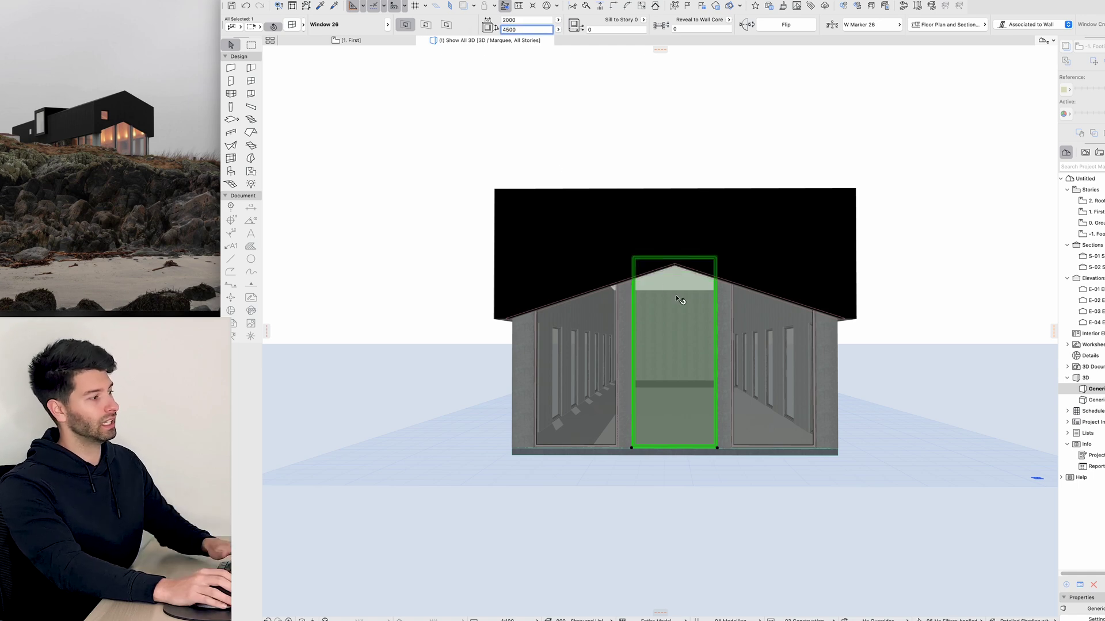
pyautogui.press('Escape')
pyautogui.scroll(-4, 644, 383)
pyautogui.keyDown('shift'); pyautogui.moveTo(601, 407); pyautogui.dragTo(739, 404, button='middle'); pyautogui.keyUp('shift')
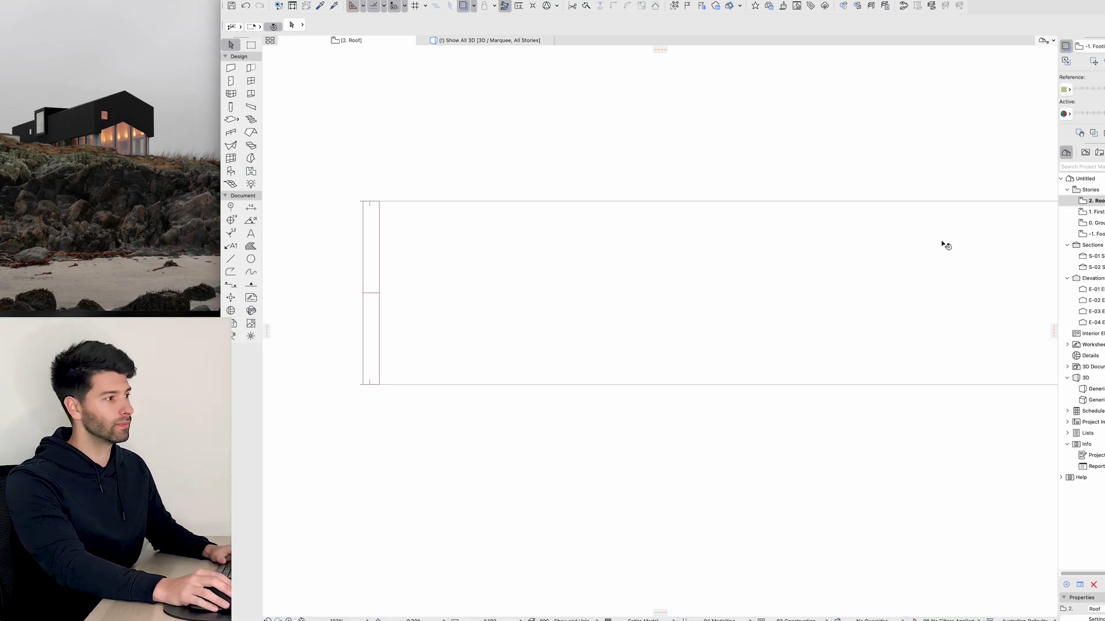
# On the Roof plan, show the First story as the trace reference
pyautogui.scroll(-1, 857, 241)
pyautogui.moveTo(858, 240); pyautogui.dragTo(820, 240, button='middle')
pyautogui.rightClick(1090, 215)
pyautogui.click(1053, 269)
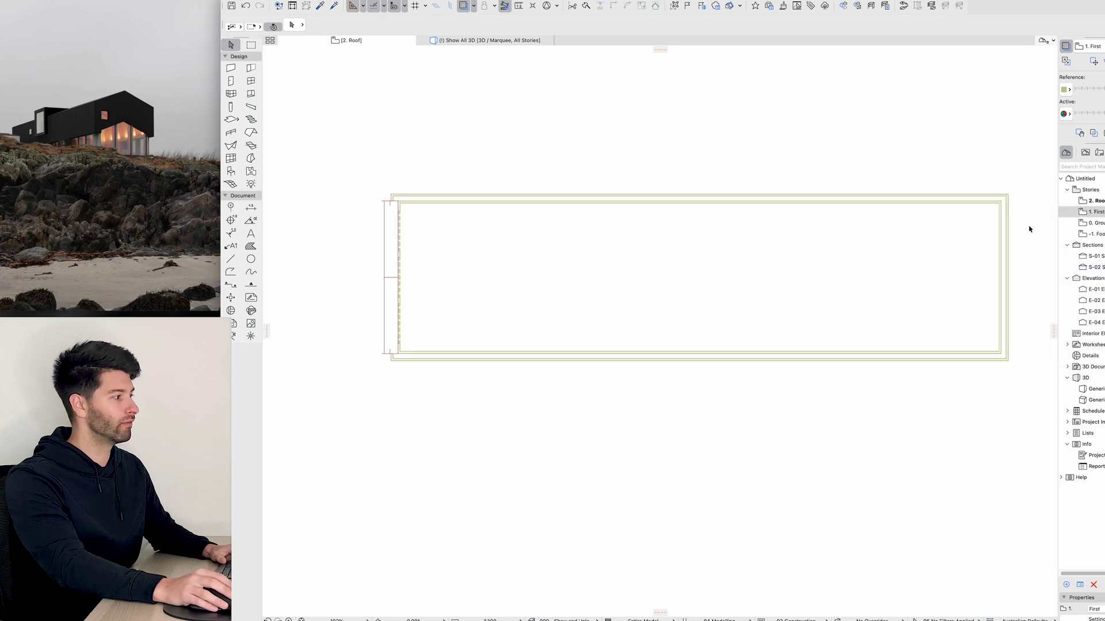
# Draw a roof plane from the traced north outer wall to the building's centreline and mirror a copy across the ridge to the south
pyautogui.click(251, 132)
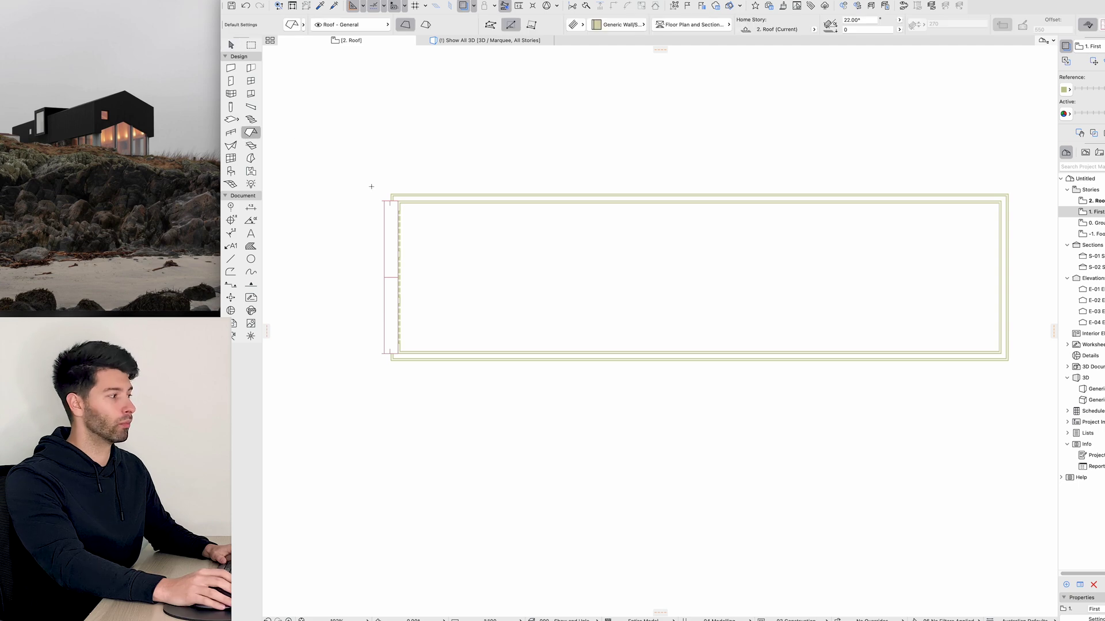
pyautogui.click(391, 189)
pyautogui.click(1008, 191)
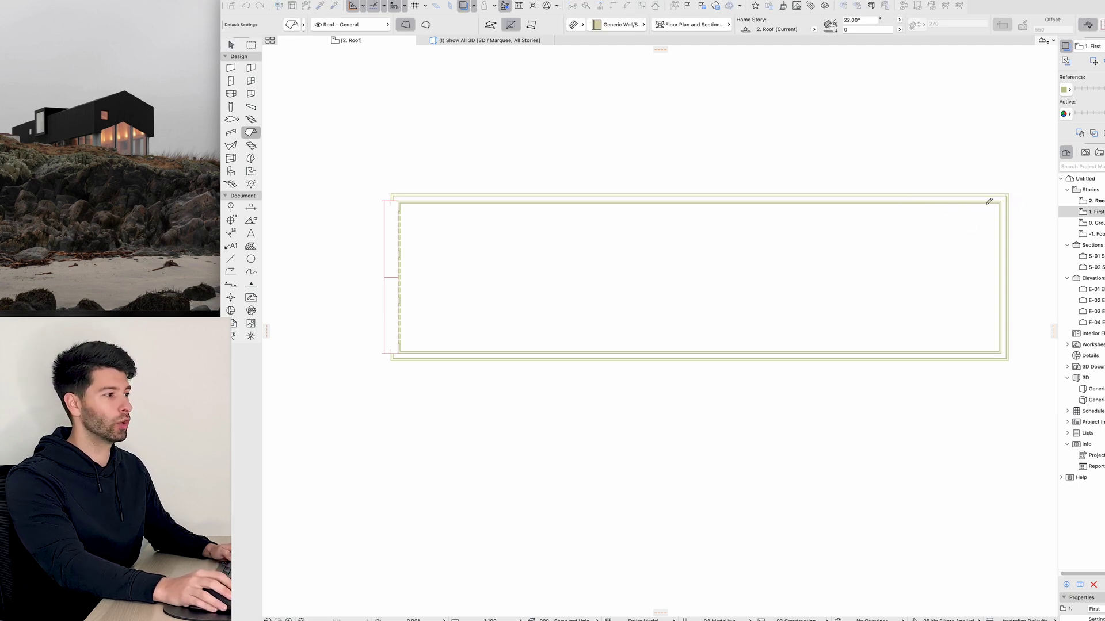
pyautogui.click(1008, 194)
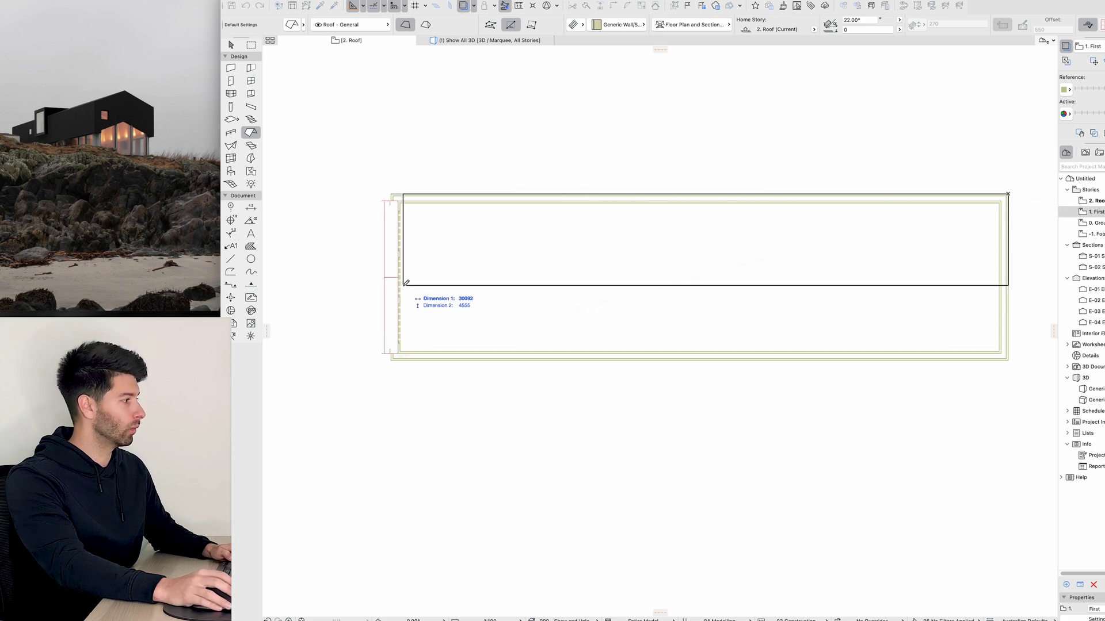
pyautogui.click(391, 283)
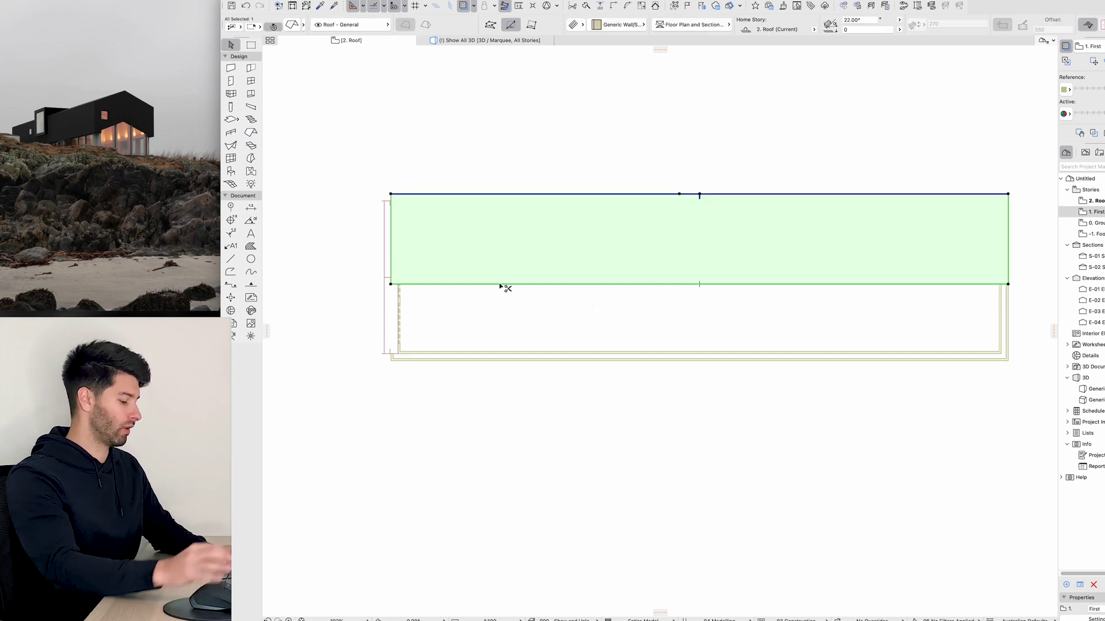
pyautogui.press('shift+super+m')
pyautogui.click(500, 284)
pyautogui.click(649, 284)
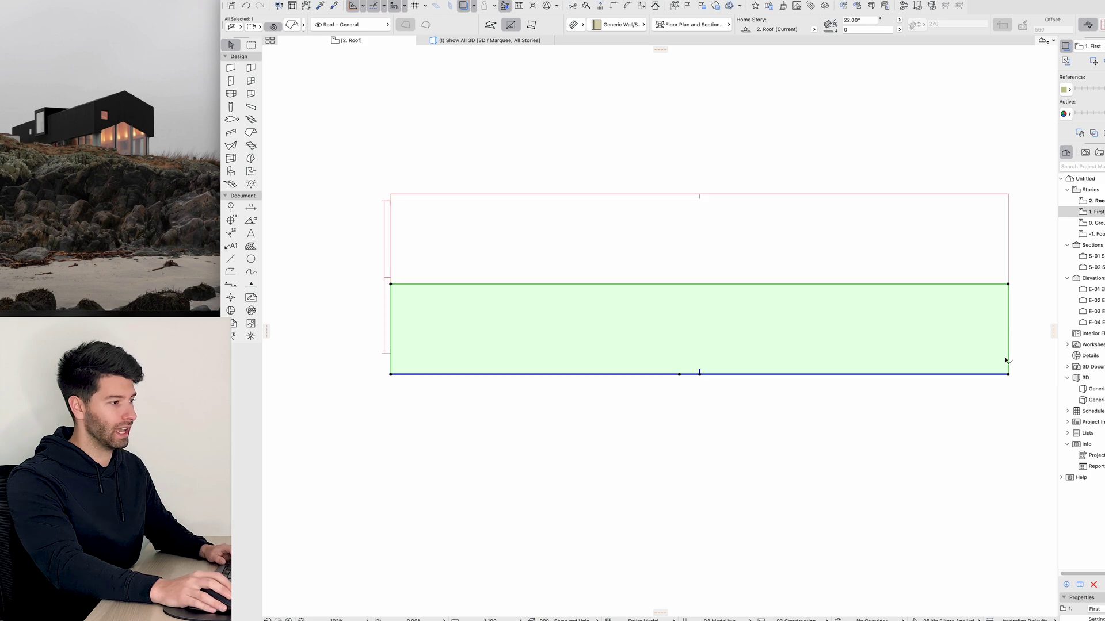
# In the 3D view, override the surfaces of both main roof planes with Paint - Ivory Black
pyautogui.press('F3')
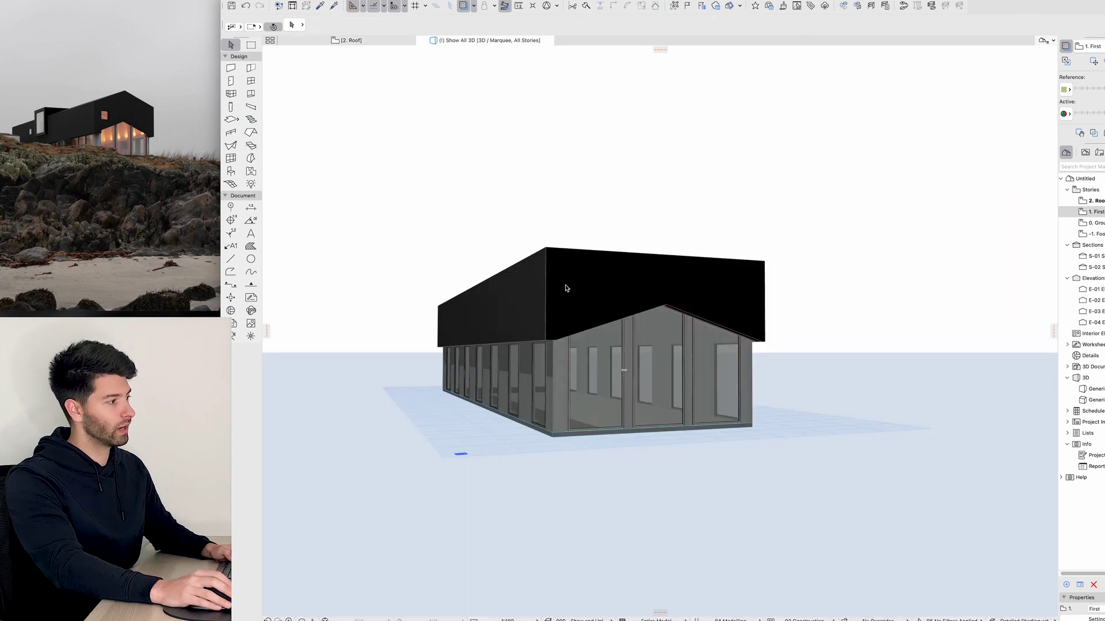
pyautogui.moveTo(577, 276)
pyautogui.keyDown('shift'); pyautogui.mouseDown(button='middle')
pyautogui.moveTo(579, 262)
pyautogui.moveTo(476, 298)
pyautogui.moveTo(576, 289)
pyautogui.mouseUp(button='middle'); pyautogui.keyUp('shift')
pyautogui.click(582, 232)
pyautogui.keyDown('shift'); pyautogui.click(690, 222); pyautogui.keyUp('shift')
pyautogui.press('super+t')
pyautogui.click(460, 269)
pyautogui.click(585, 278)
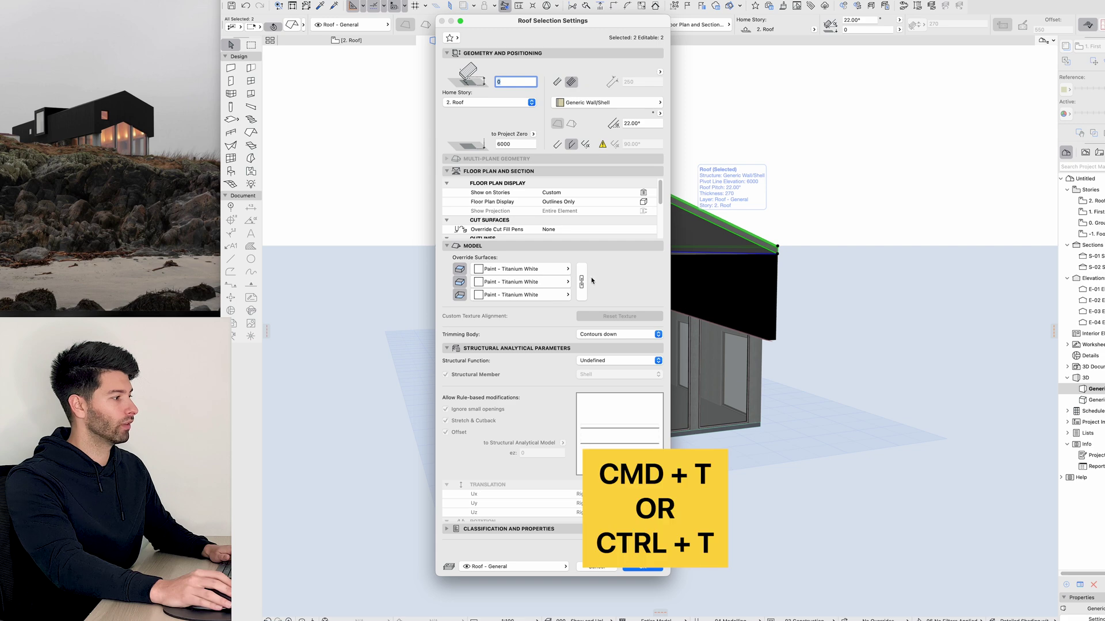
pyautogui.click(519, 269)
pyautogui.write('black')
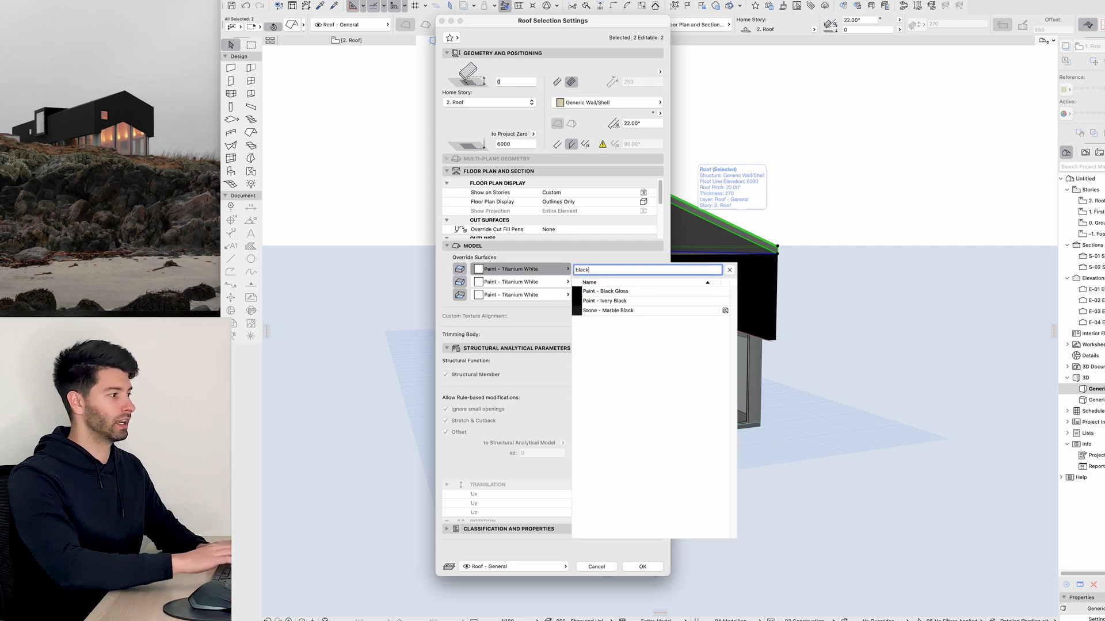
pyautogui.click(679, 303)
pyautogui.click(641, 566)
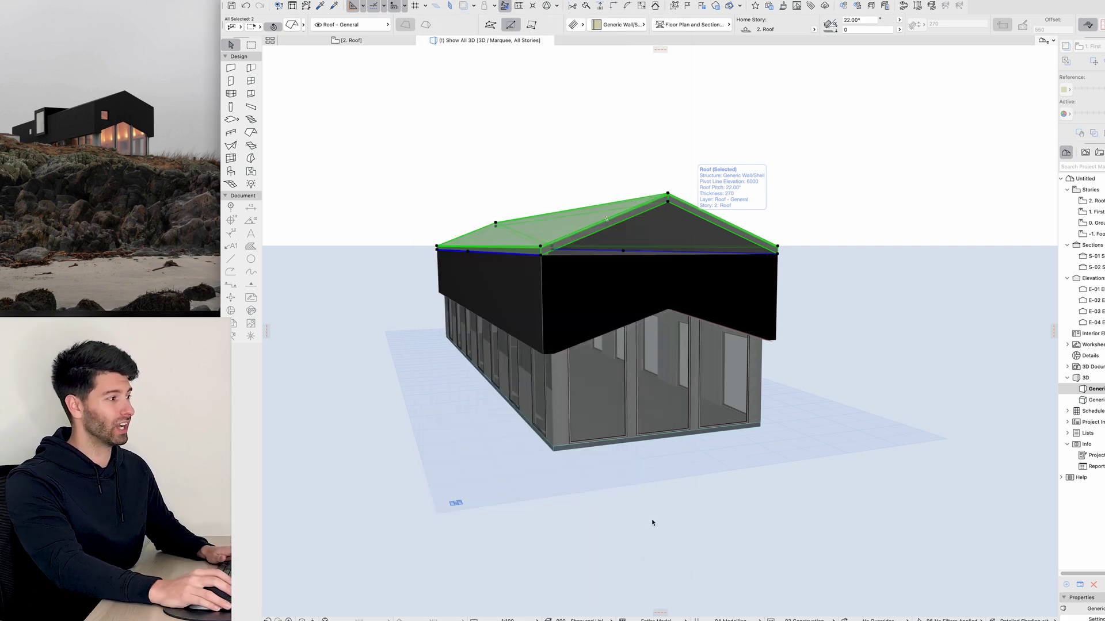
pyautogui.press('Escape')
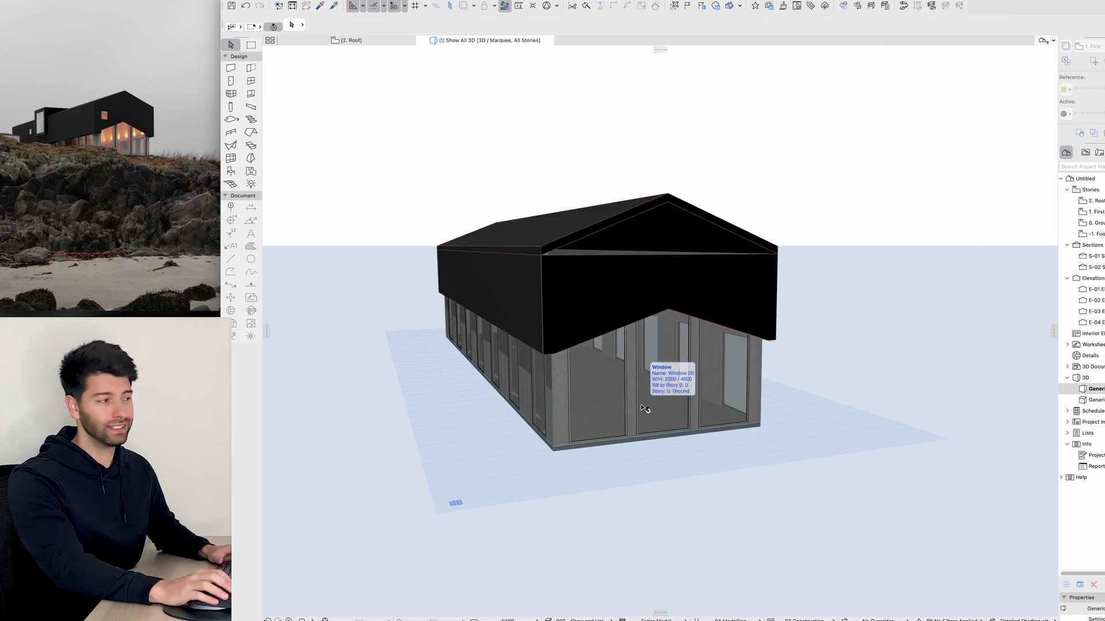
# Stretch the west and east First-story end walls up to the height of the roof ridge
pyautogui.keyDown('shift'); pyautogui.moveTo(606, 266); pyautogui.dragTo(573, 256, button='middle'); pyautogui.keyUp('shift')
pyautogui.click(577, 271)
pyautogui.press('Escape')
pyautogui.hotkey('alt', 'g')
pyautogui.click(635, 257)
pyautogui.keyDown('shift'); pyautogui.click(624, 252); pyautogui.keyUp('shift')
pyautogui.click(789, 254)
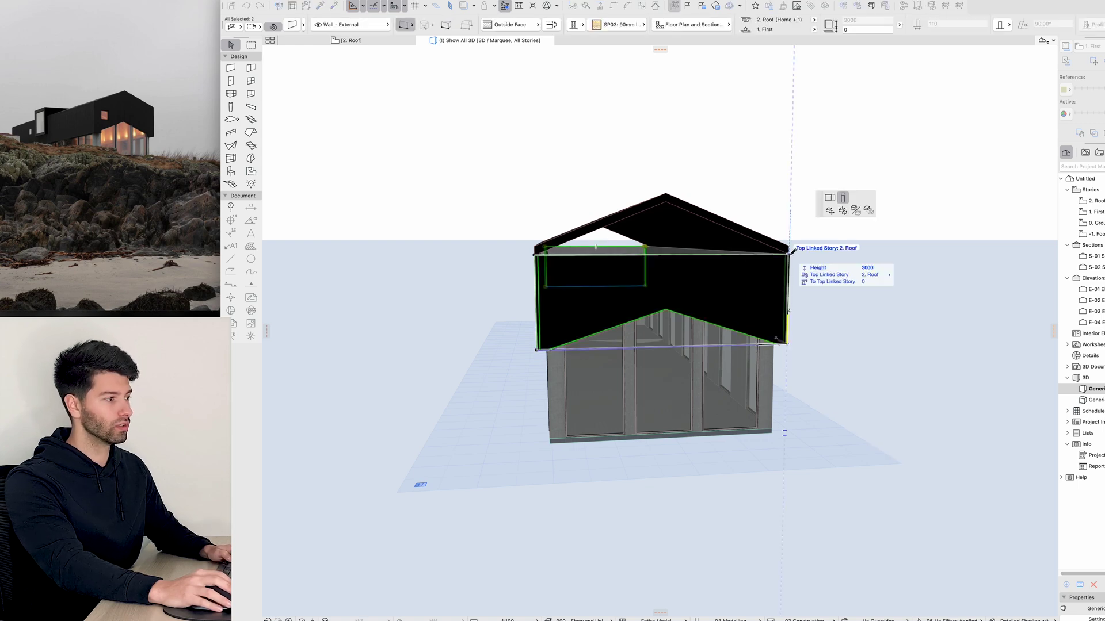
pyautogui.click(666, 194)
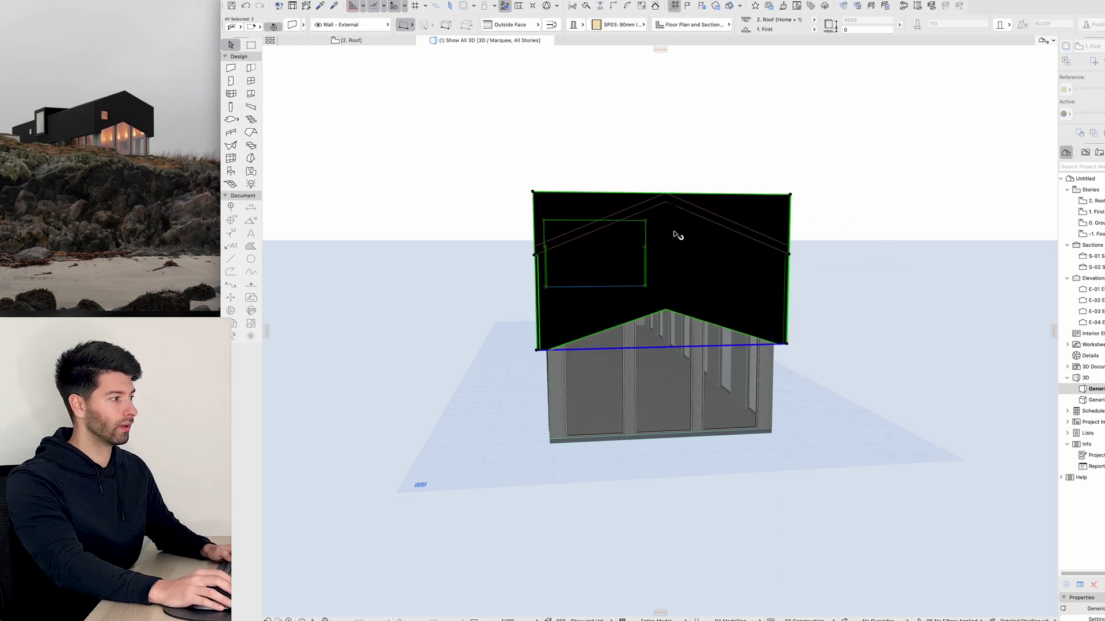
# Trim the two end walls with both roof planes, using a solid element Subtraction with upward extrusion
pyautogui.rightClick(674, 231)
pyautogui.moveTo(765, 336)
pyautogui.click(845, 364)
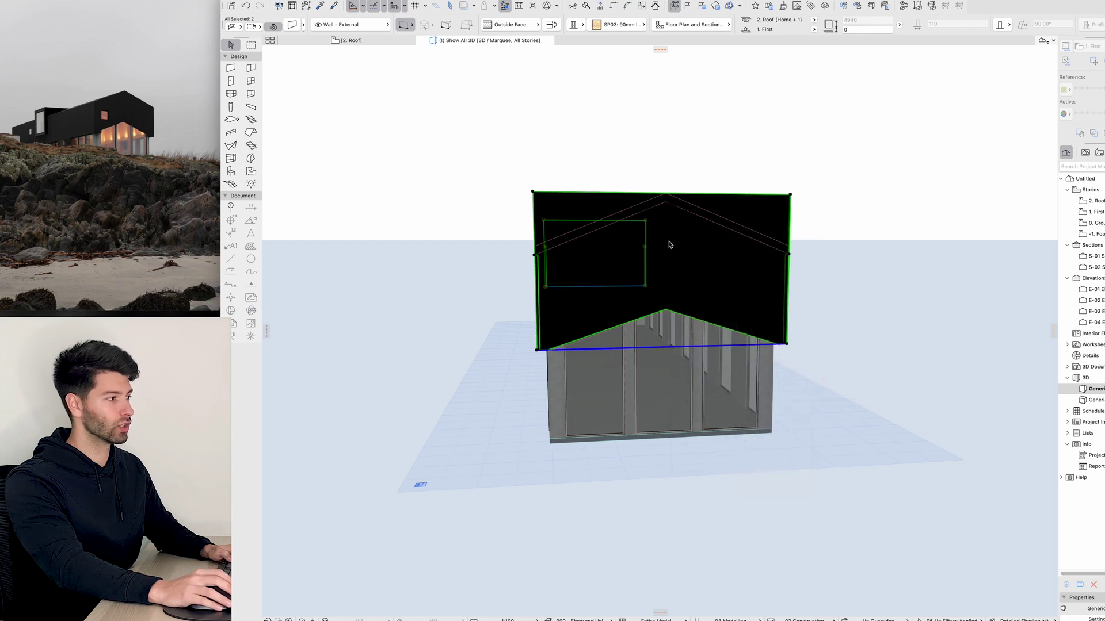
pyautogui.click(656, 212)
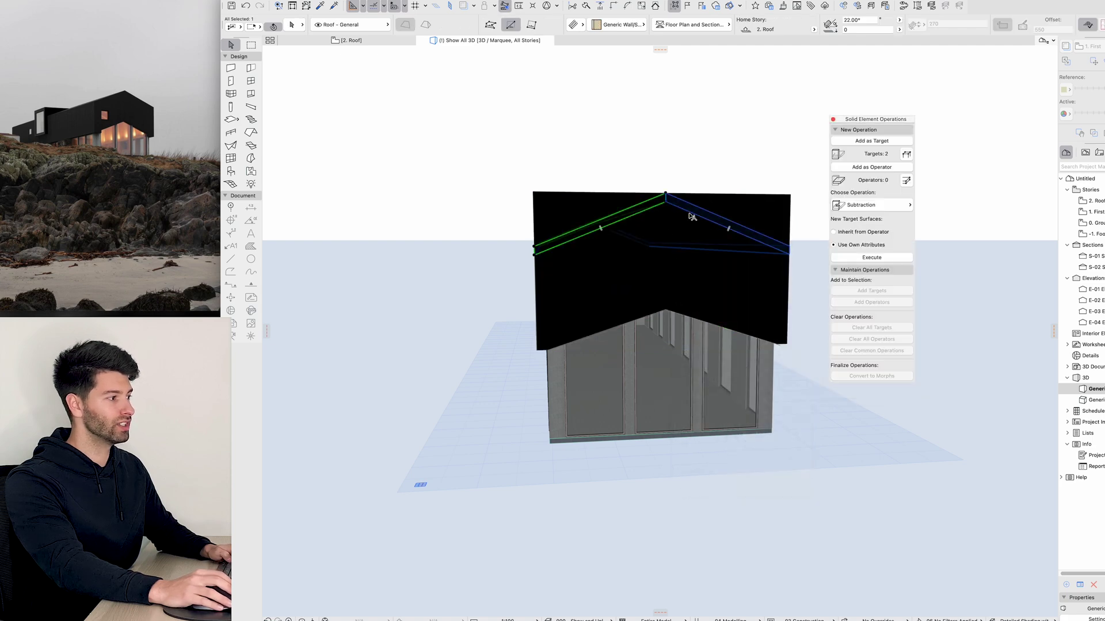
pyautogui.click(872, 168)
pyautogui.click(870, 205)
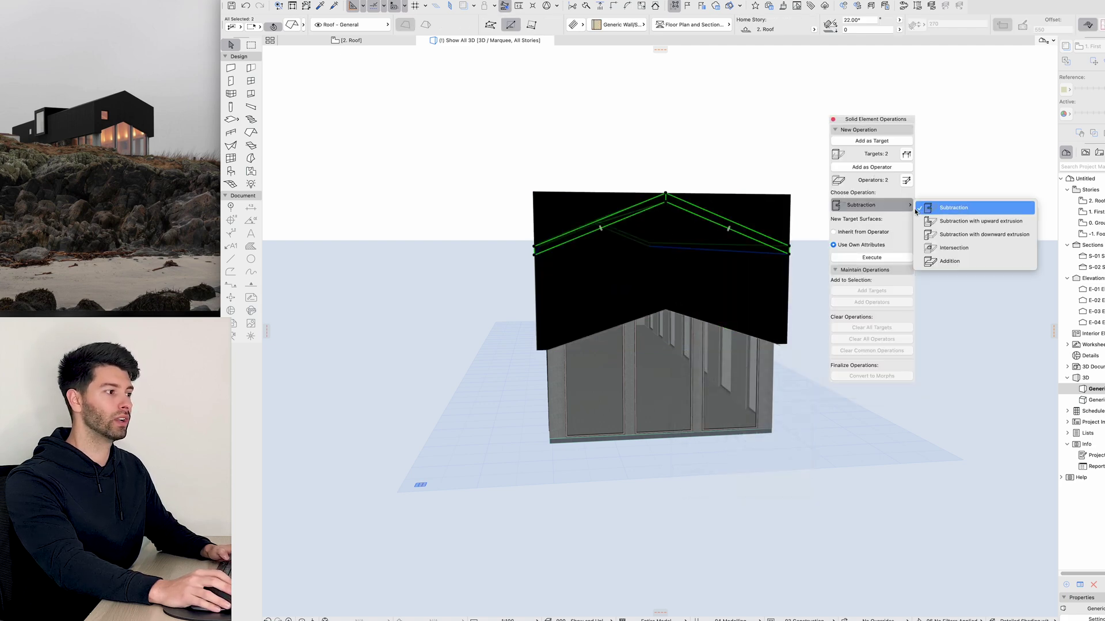
pyautogui.click(1004, 221)
pyautogui.click(881, 261)
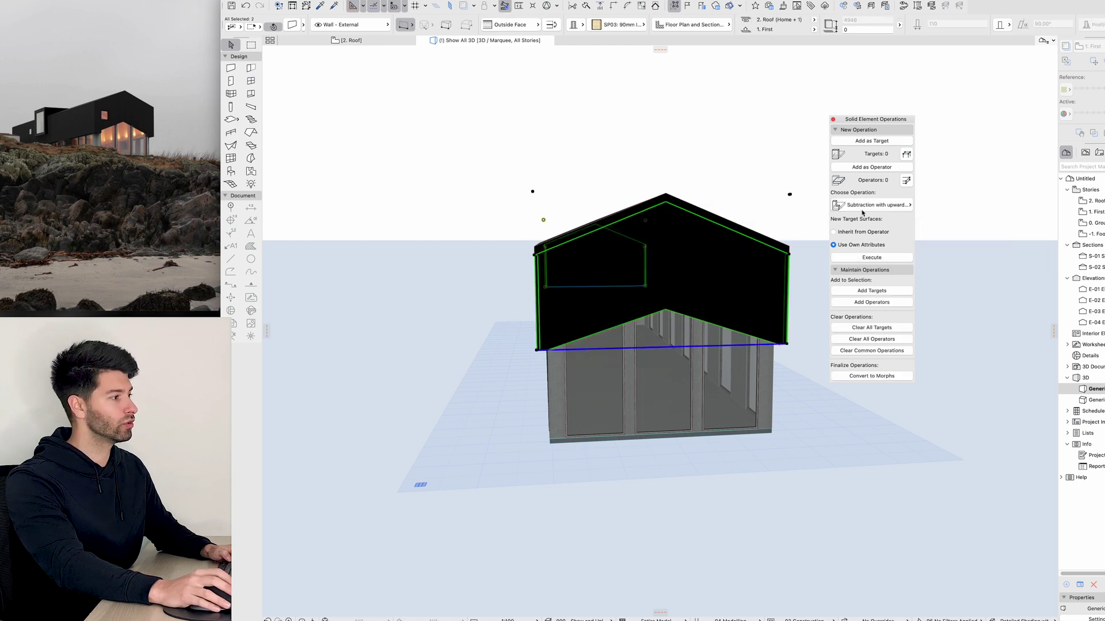
pyautogui.click(833, 121)
pyautogui.press('Escape')
# Review the model from the west and check the story elevations and heights in Storey Settings
pyautogui.keyDown('shift'); pyautogui.moveTo(655, 324); pyautogui.dragTo(683, 366, button='middle'); pyautogui.keyUp('shift')
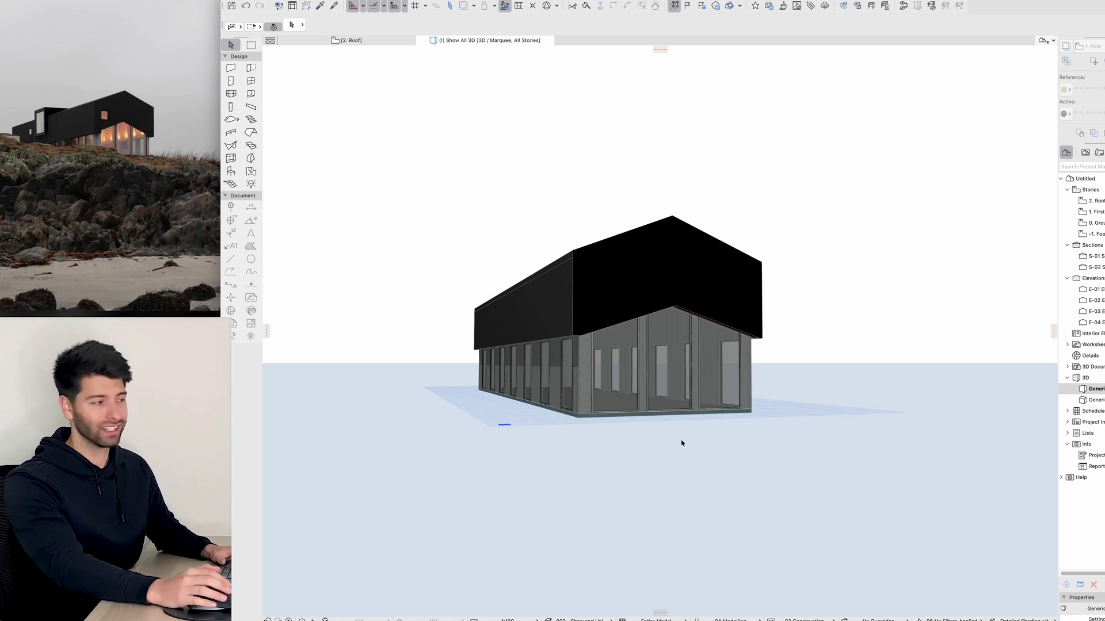
pyautogui.keyDown('shift'); pyautogui.moveTo(661, 433); pyautogui.dragTo(638, 441, button='middle'); pyautogui.keyUp('shift')
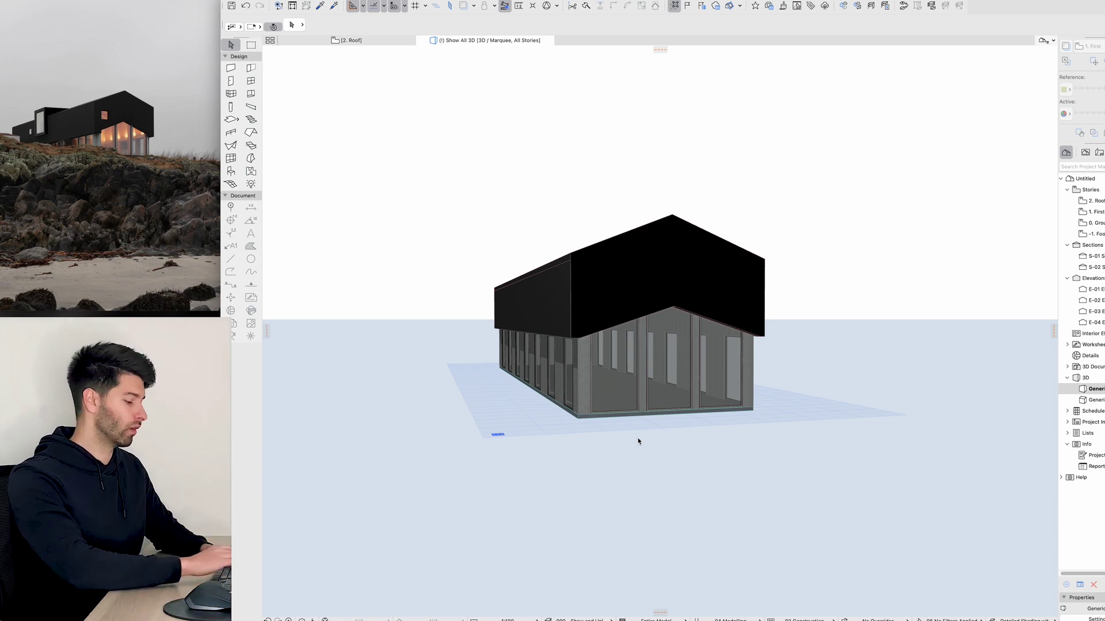
pyautogui.press('super+7')
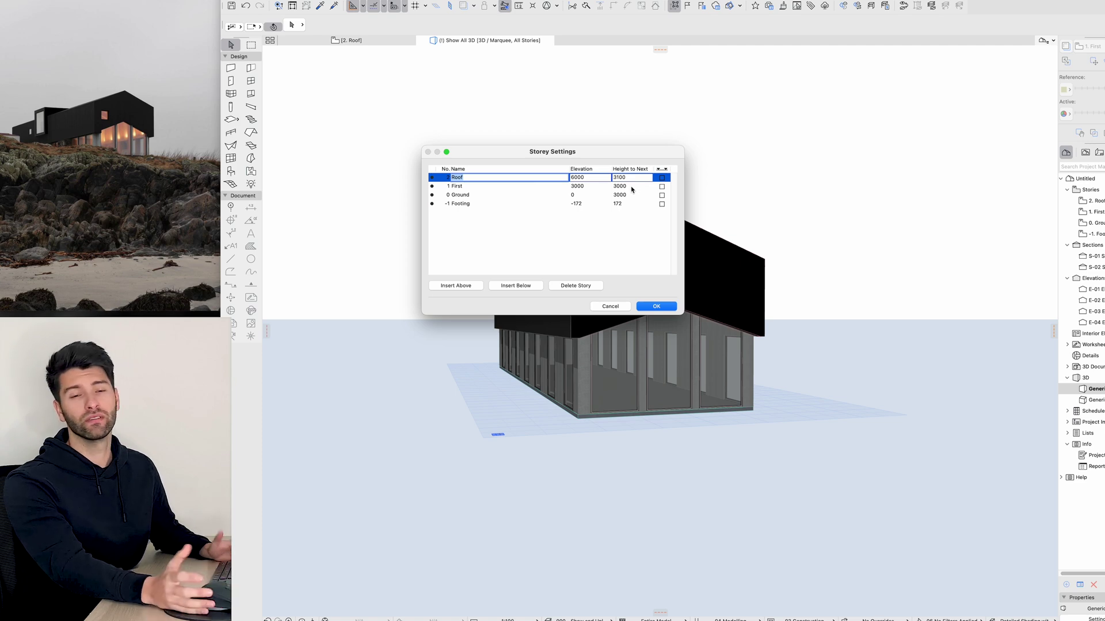
pyautogui.click(611, 306)
pyautogui.scroll(1, 634, 370)
pyautogui.moveTo(634, 370)
pyautogui.keyDown('shift'); pyautogui.mouseDown(button='middle')
pyautogui.moveTo(657, 374)
pyautogui.moveTo(642, 377)
pyautogui.mouseUp(button='middle'); pyautogui.keyUp('shift')
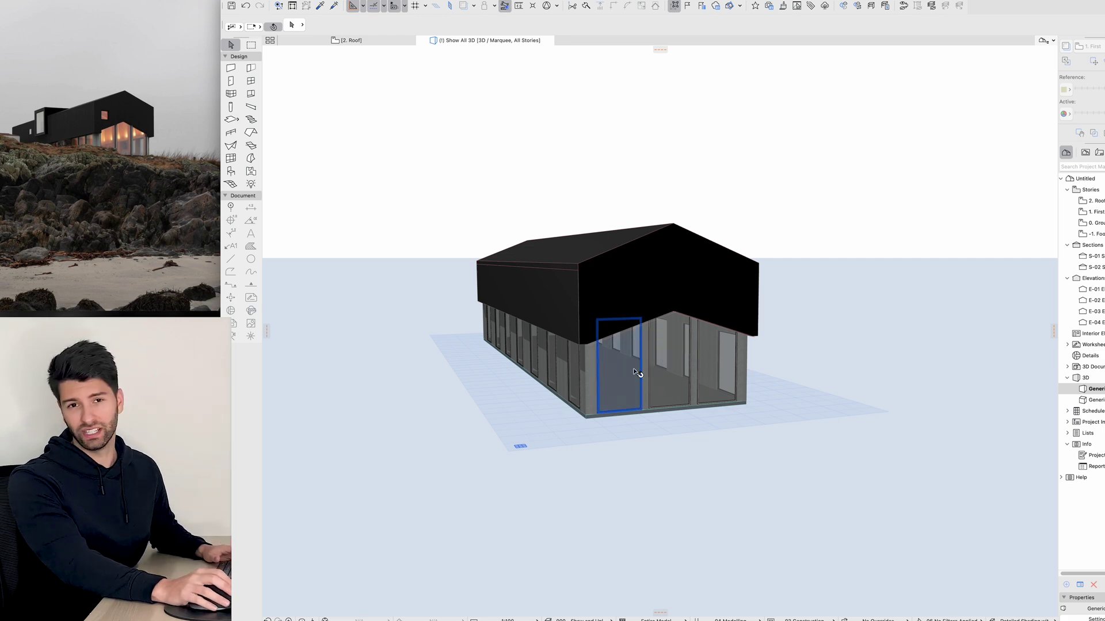
# On the First story plan, draw a 500 mm wall outward from the midpoint of the north outer wall
pyautogui.click(1098, 213)
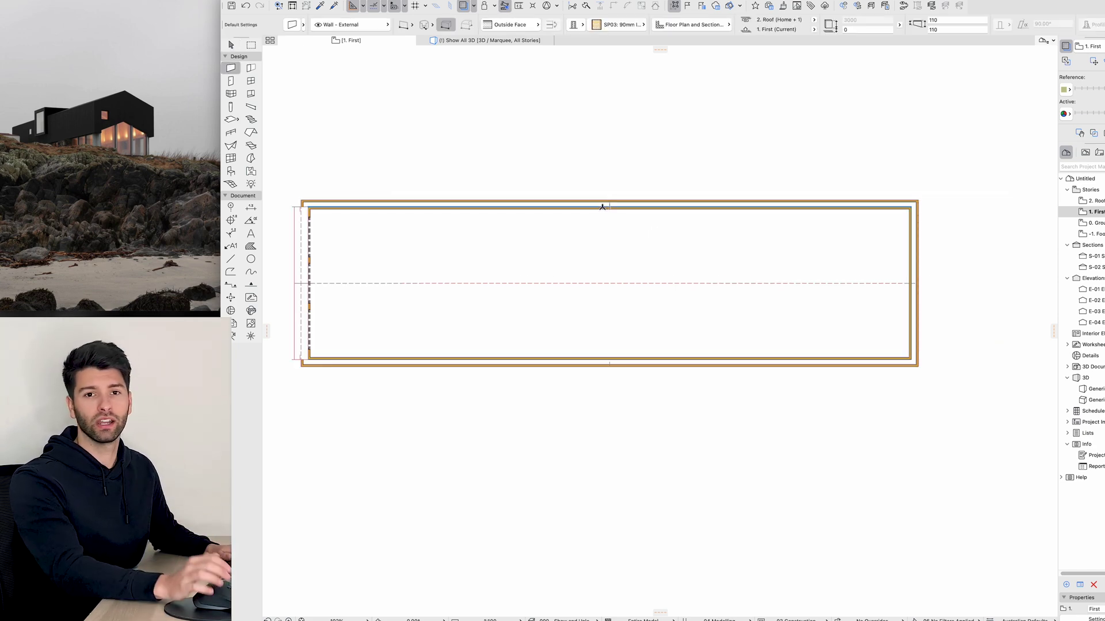
pyautogui.click(610, 200)
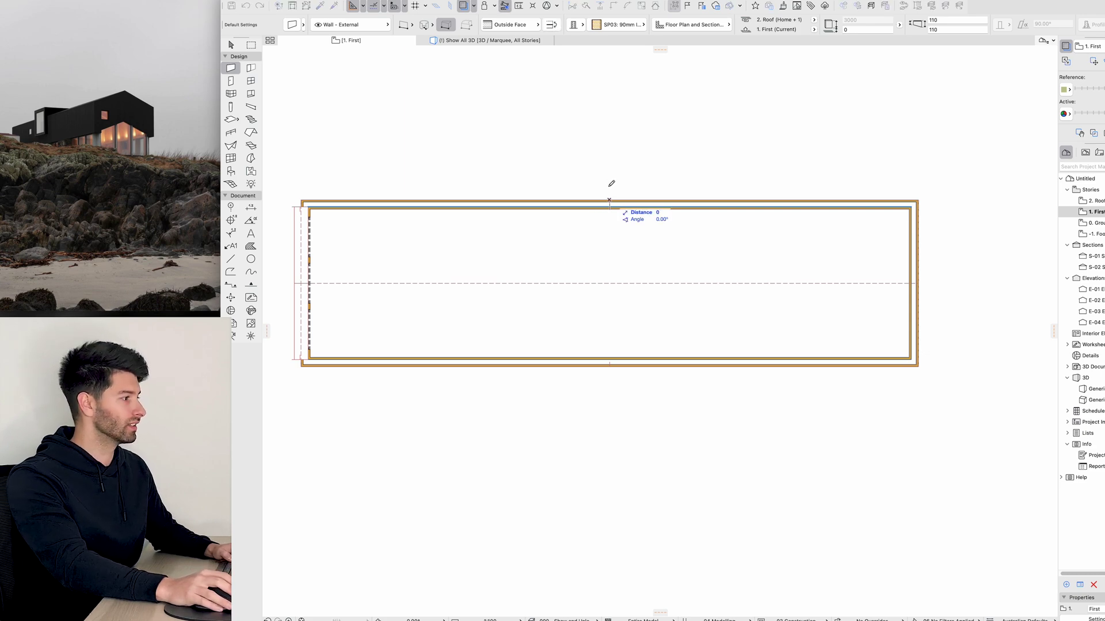
pyautogui.press('Tab')
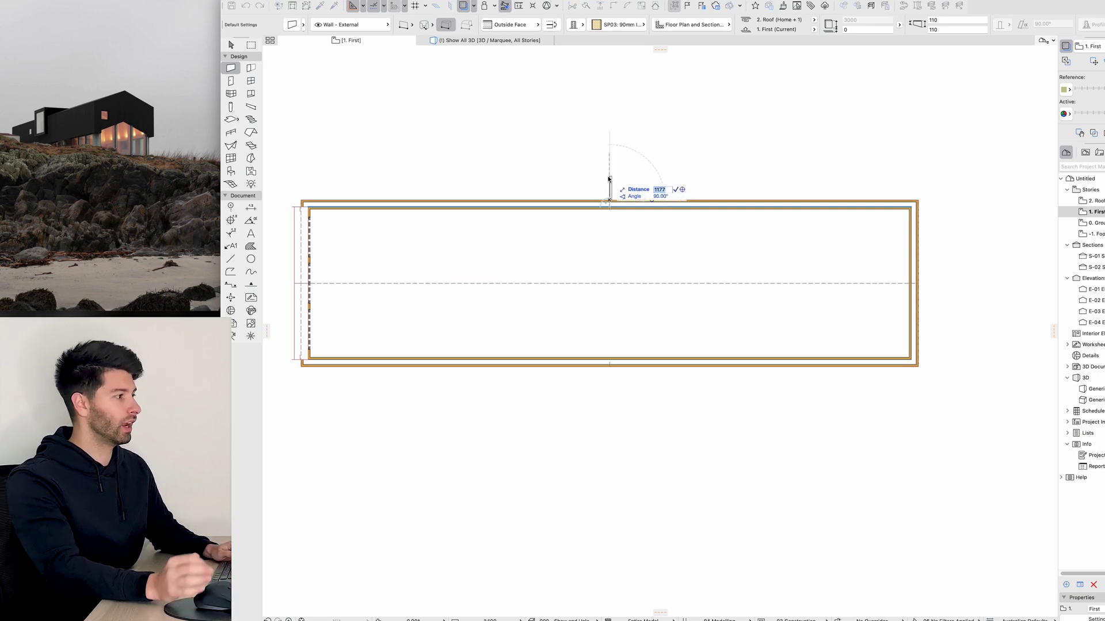
pyautogui.write('500')
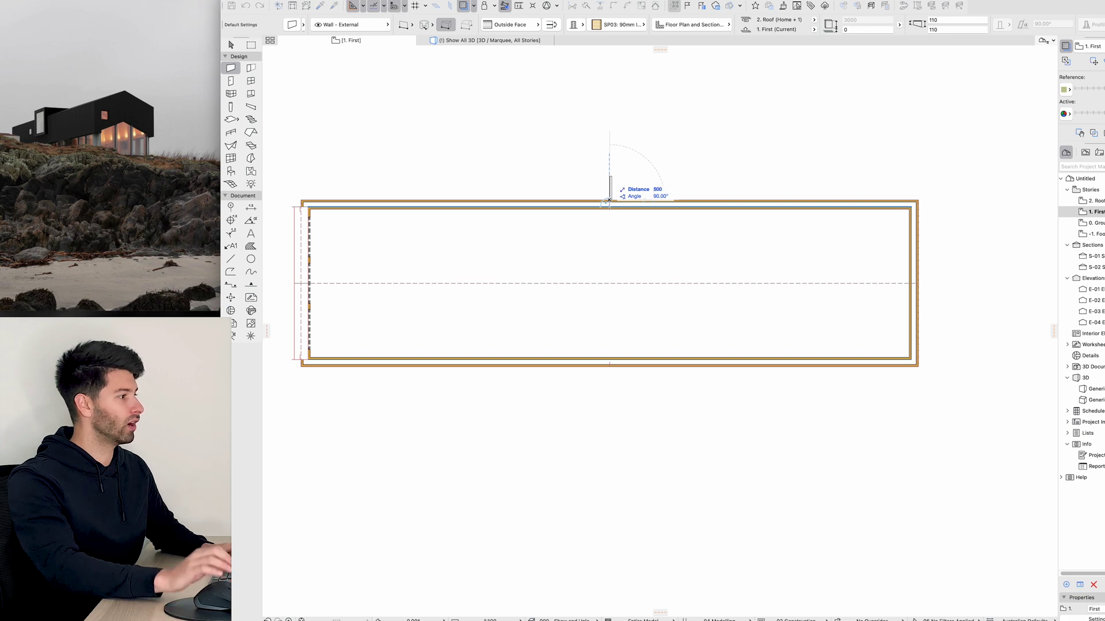
pyautogui.press('Return')
pyautogui.press('Escape')
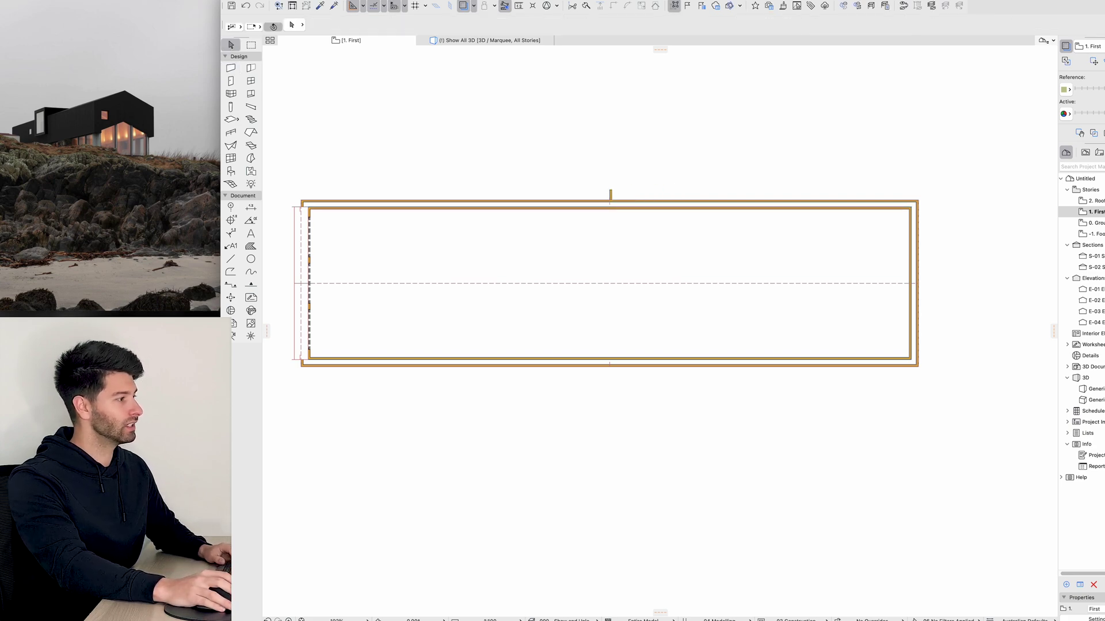
# Place short side walls on either side of the north wall's midpoint and join their outer ends with a 3000 mm wall
pyautogui.click(610, 199)
pyautogui.press('super+d')
pyautogui.click(610, 200)
pyautogui.press('Tab')
pyautogui.press('Return')
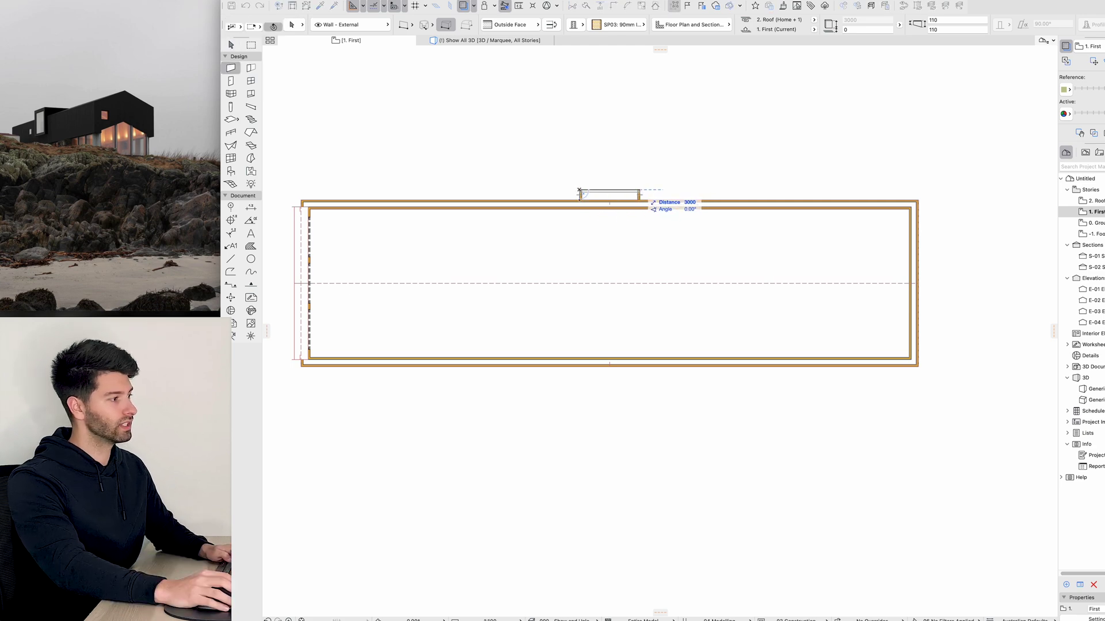
pyautogui.click(638, 191)
pyautogui.press('Escape')
# Extend the projection's two side walls inward to the building's centreline
pyautogui.click(582, 197)
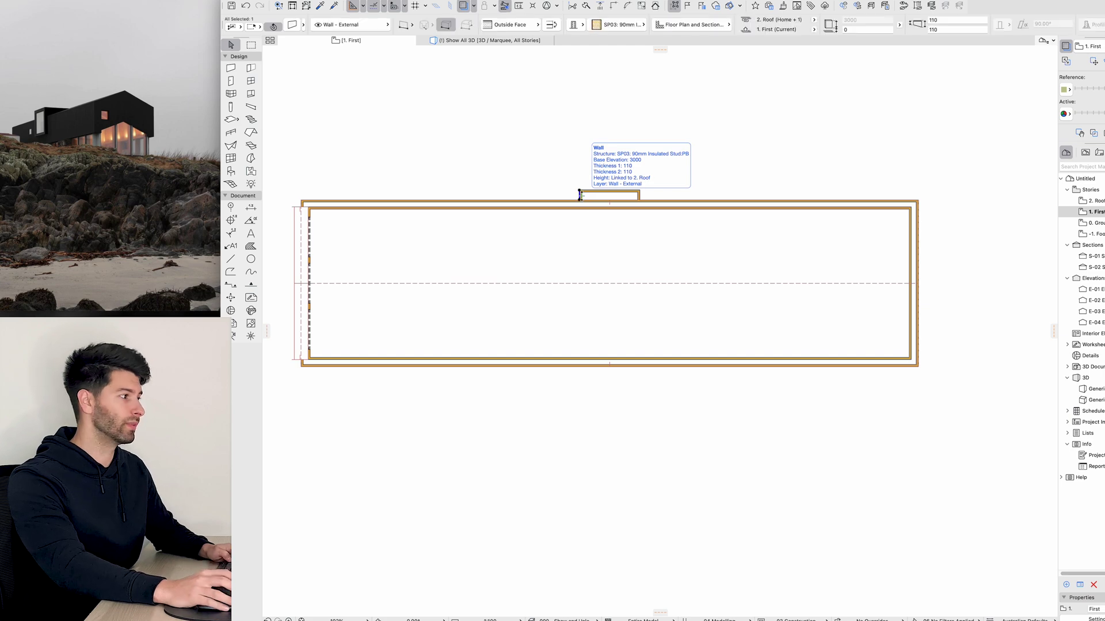
pyautogui.click(638, 194)
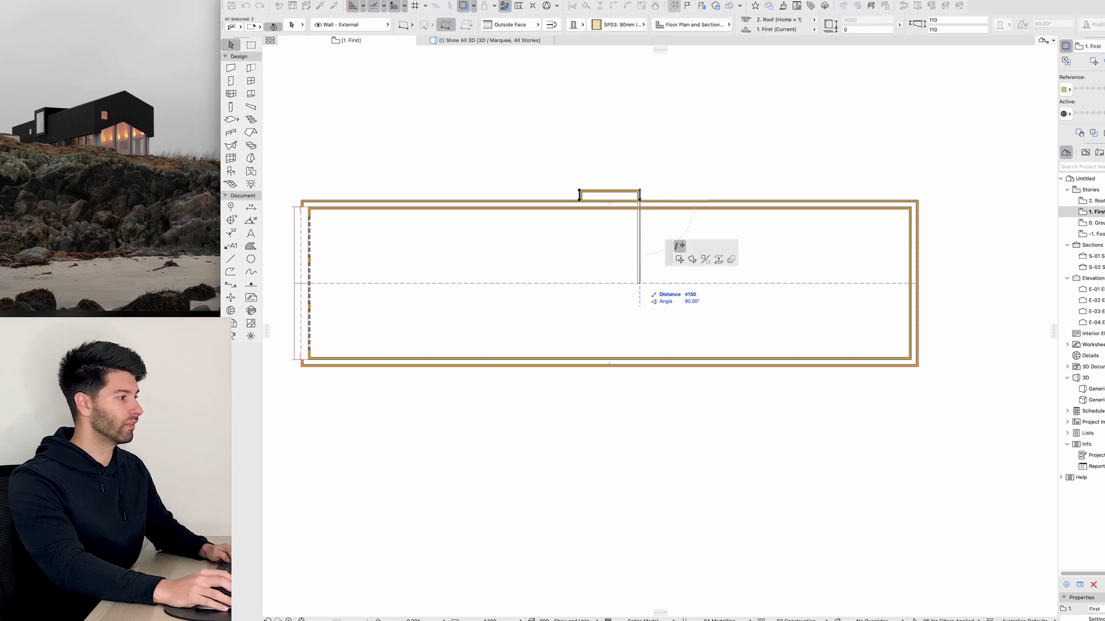
pyautogui.click(639, 283)
pyautogui.click(580, 200)
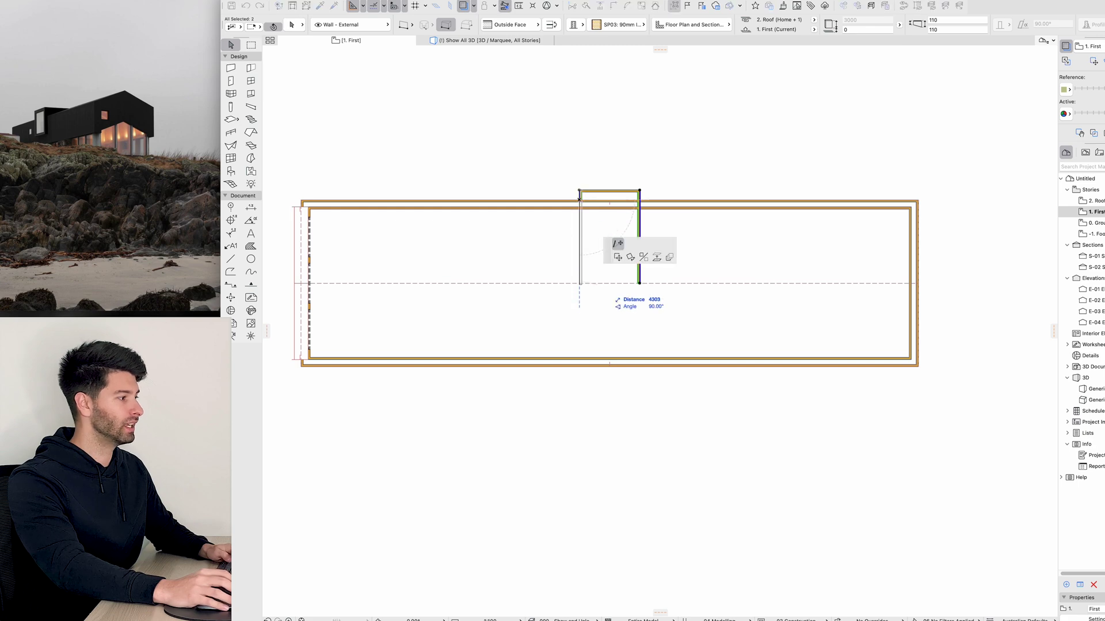
pyautogui.click(579, 283)
pyautogui.press('Escape')
# In the 3D view, stretch the three walls of the north projection up to the height of the roof ridge
pyautogui.press('F3')
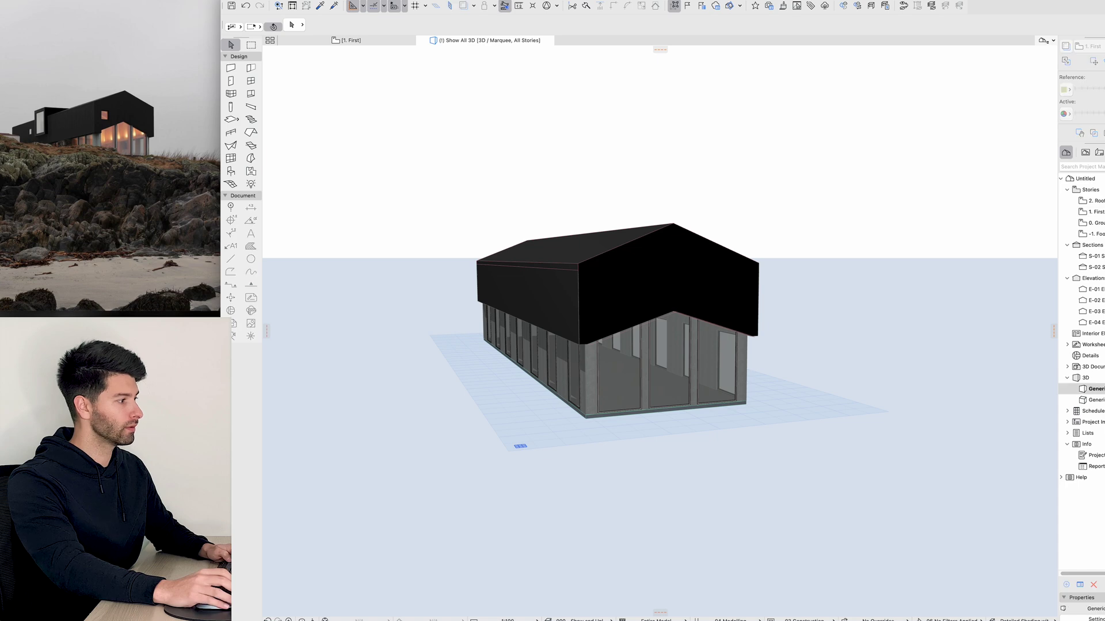
pyautogui.keyDown('shift'); pyautogui.moveTo(621, 227); pyautogui.dragTo(926, 252, button='middle'); pyautogui.keyUp('shift')
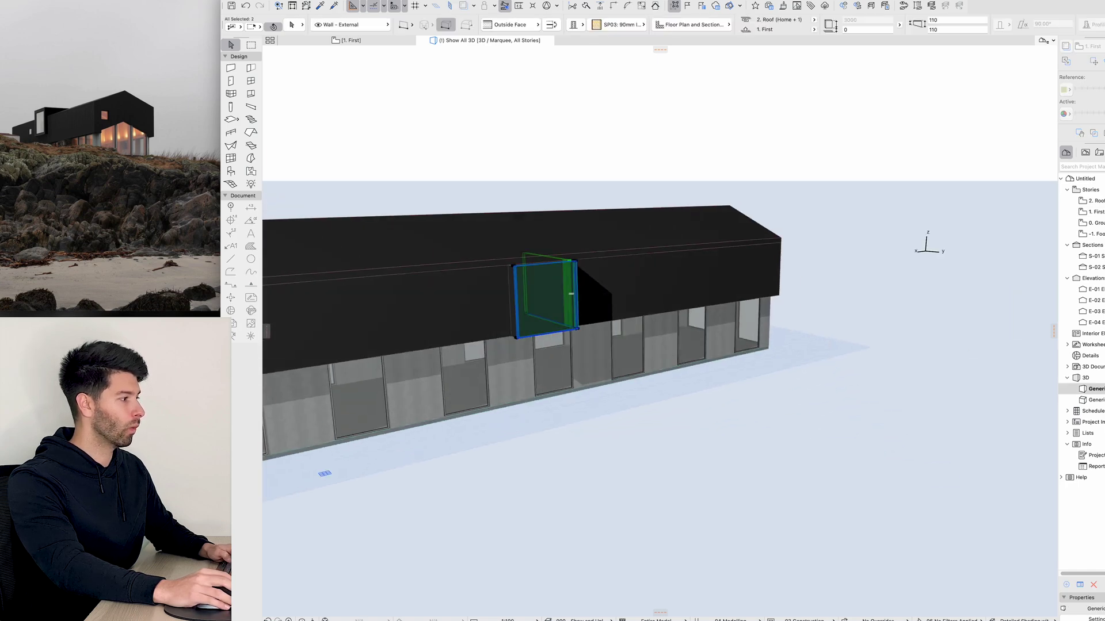
pyautogui.keyDown('shift'); pyautogui.click(511, 300); pyautogui.keyUp('shift')
pyautogui.click(512, 266)
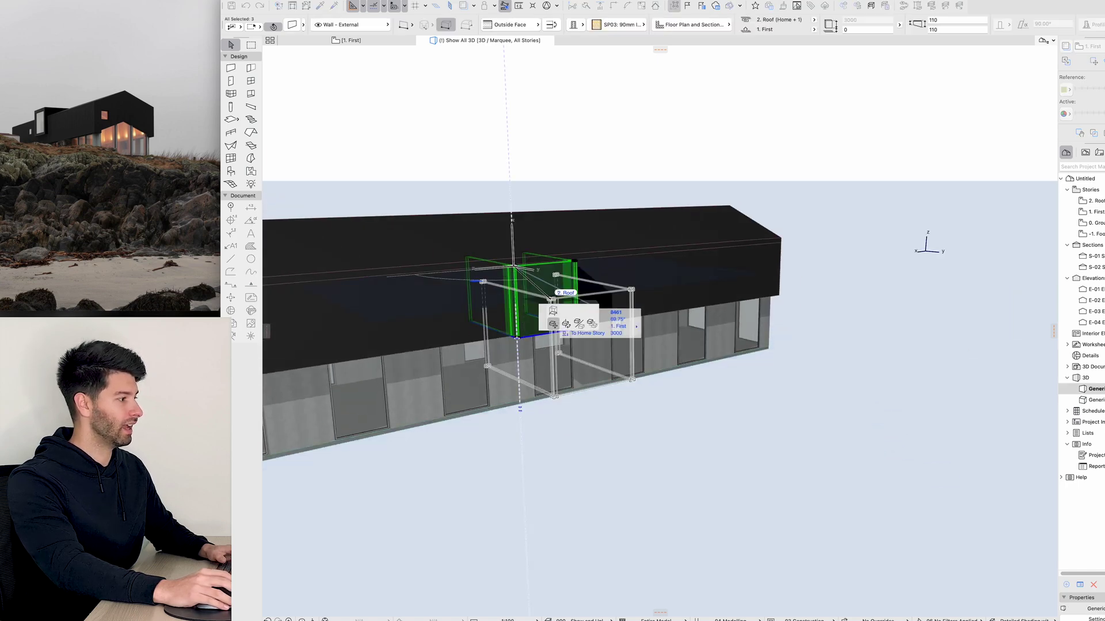
pyautogui.click(553, 312)
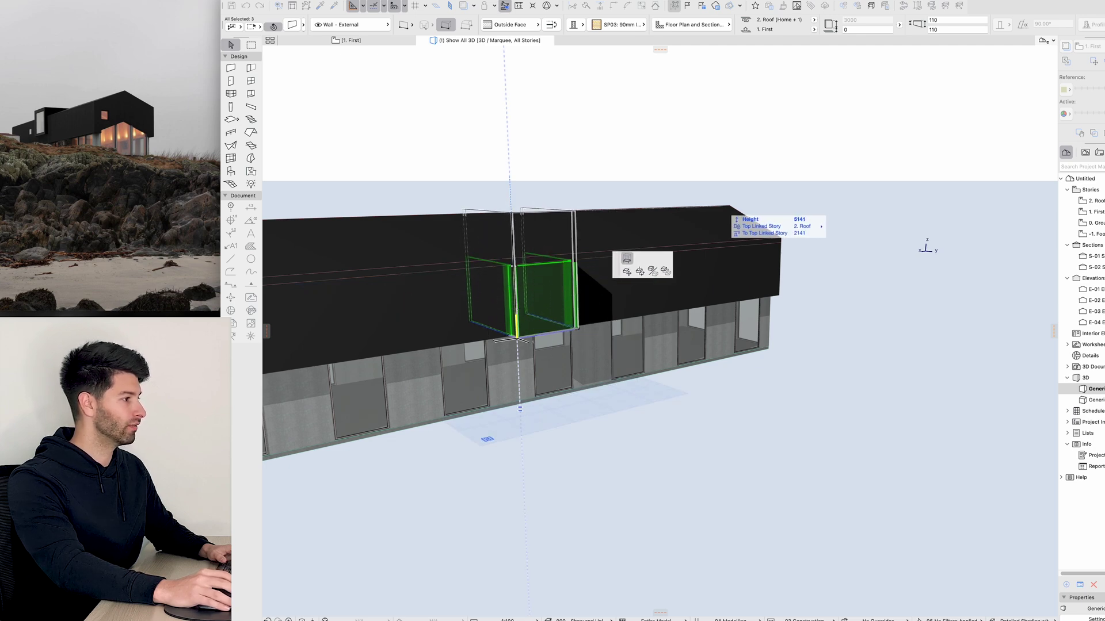
pyautogui.click(729, 206)
pyautogui.keyDown('shift'); pyautogui.moveTo(730, 207); pyautogui.dragTo(586, 190, button='middle'); pyautogui.keyUp('shift')
pyautogui.keyDown('shift'); pyautogui.moveTo(805, 460); pyautogui.dragTo(690, 440, button='middle'); pyautogui.keyUp('shift')
pyautogui.scroll(-2, 683, 503)
pyautogui.press('Escape')
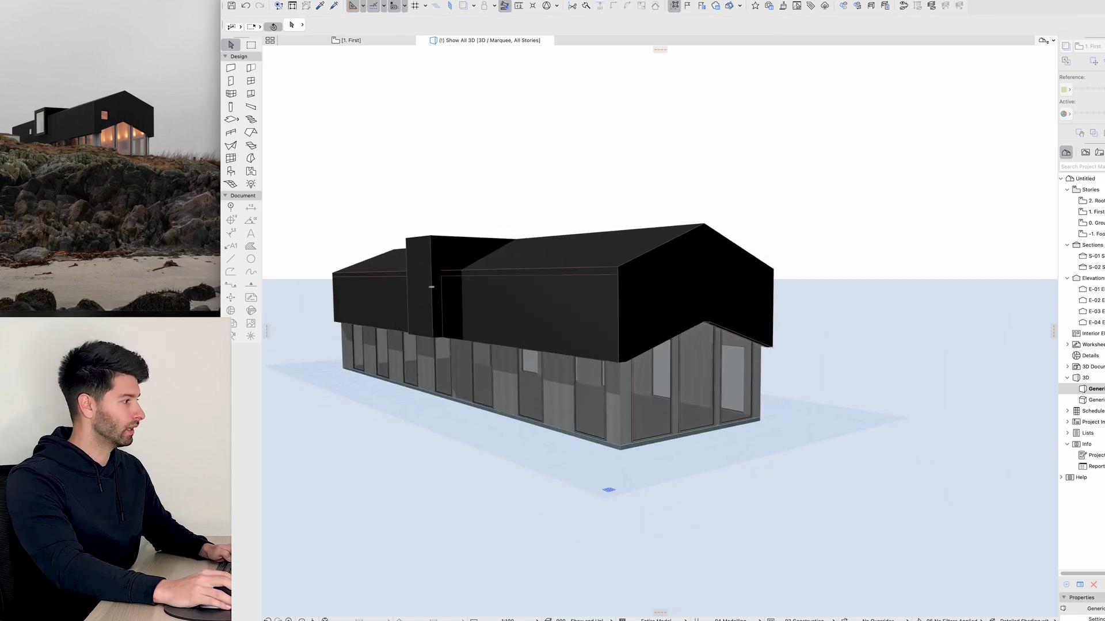
# Raise the base of the north projection's three walls to about 1200 mm above the First story
pyautogui.click(432, 287)
pyautogui.keyDown('shift'); pyautogui.click(429, 287); pyautogui.keyUp('shift')
pyautogui.keyDown('shift'); pyautogui.moveTo(430, 286); pyautogui.dragTo(516, 286, button='middle'); pyautogui.keyUp('shift')
pyautogui.keyDown('shift'); pyautogui.click(437, 288); pyautogui.keyUp('shift')
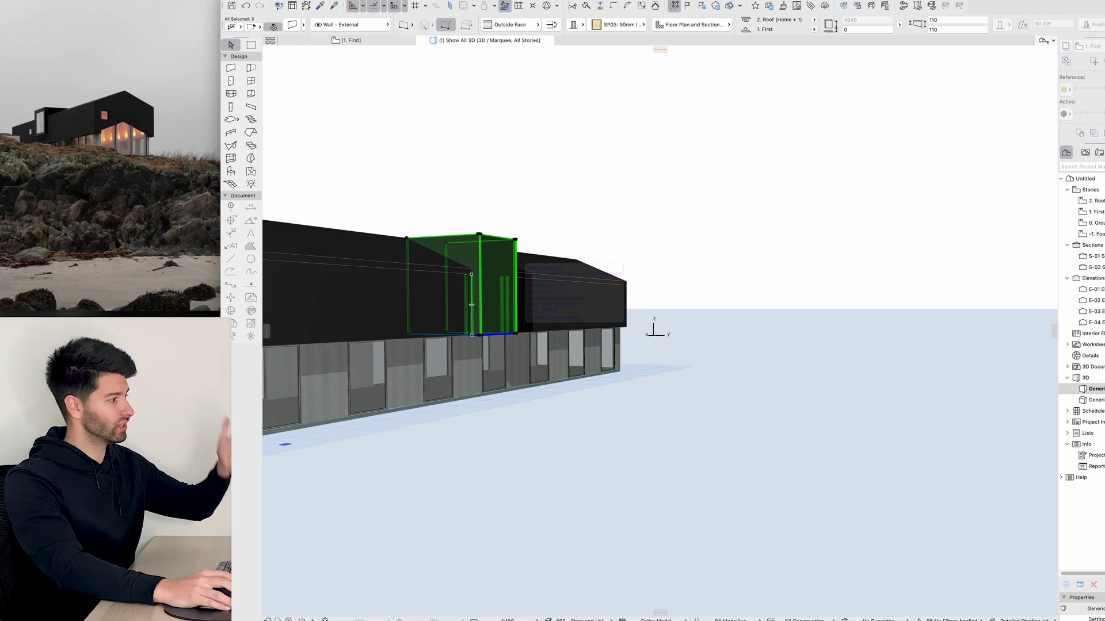
pyautogui.click(517, 333)
pyautogui.click(554, 377)
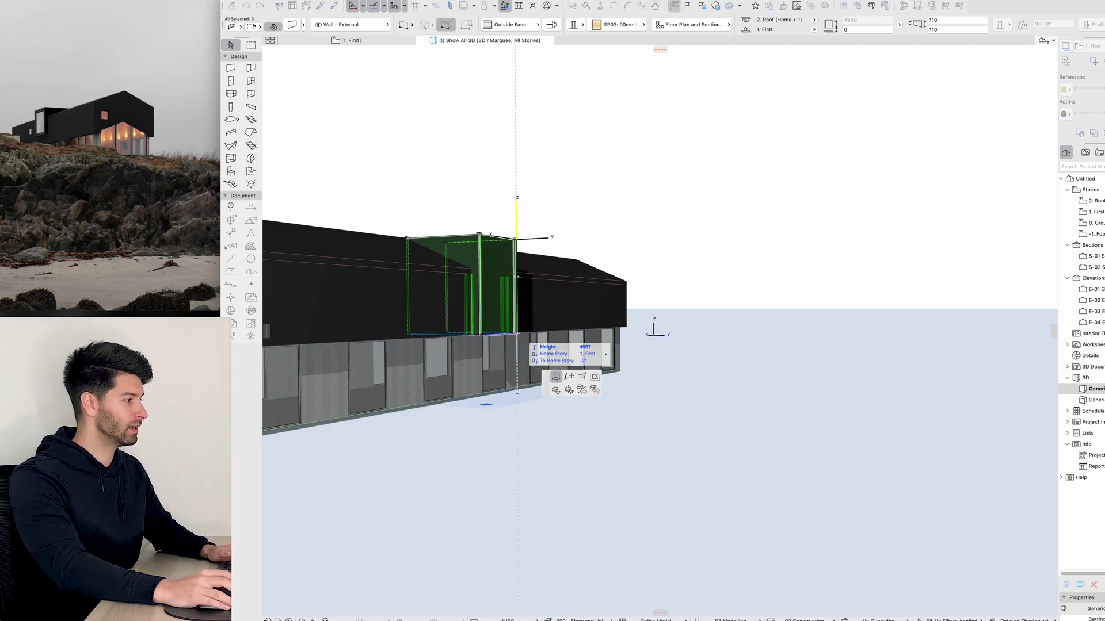
pyautogui.click(516, 311)
pyautogui.keyDown('shift'); pyautogui.moveTo(516, 311); pyautogui.dragTo(363, 305, button='middle'); pyautogui.keyUp('shift')
pyautogui.scroll(-2, 414, 314)
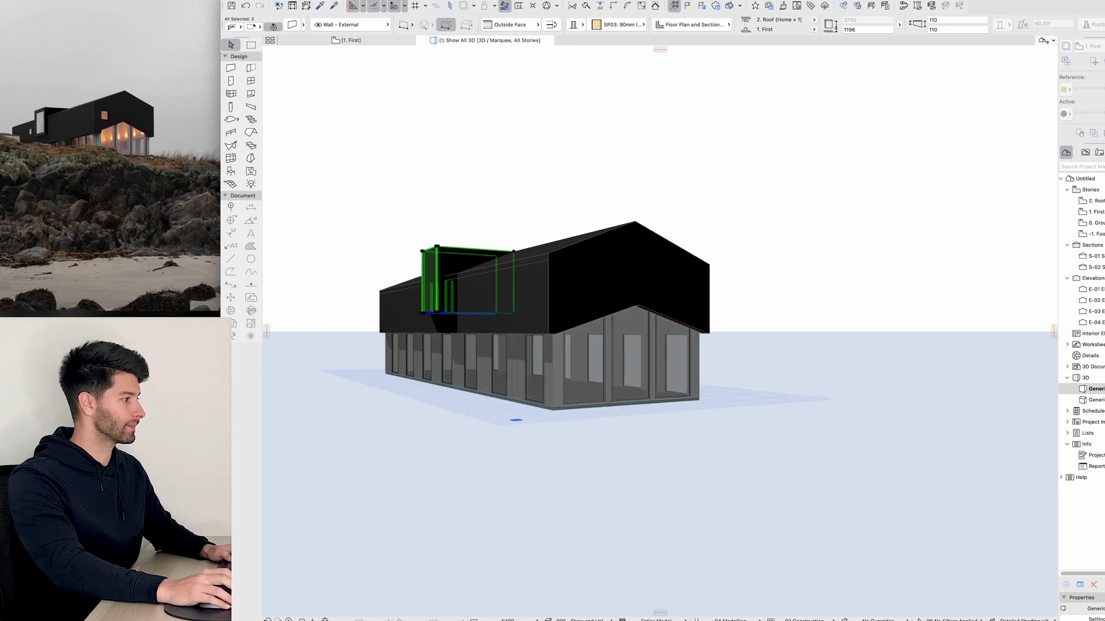
pyautogui.keyDown('shift'); pyautogui.moveTo(521, 411); pyautogui.dragTo(541, 443, button='middle'); pyautogui.keyUp('shift')
pyautogui.press('Escape')
# On the First story, place a 2000 x 3000 window in the north projection's outer wall, reusing the Ground story window settings
pyautogui.press('F2')
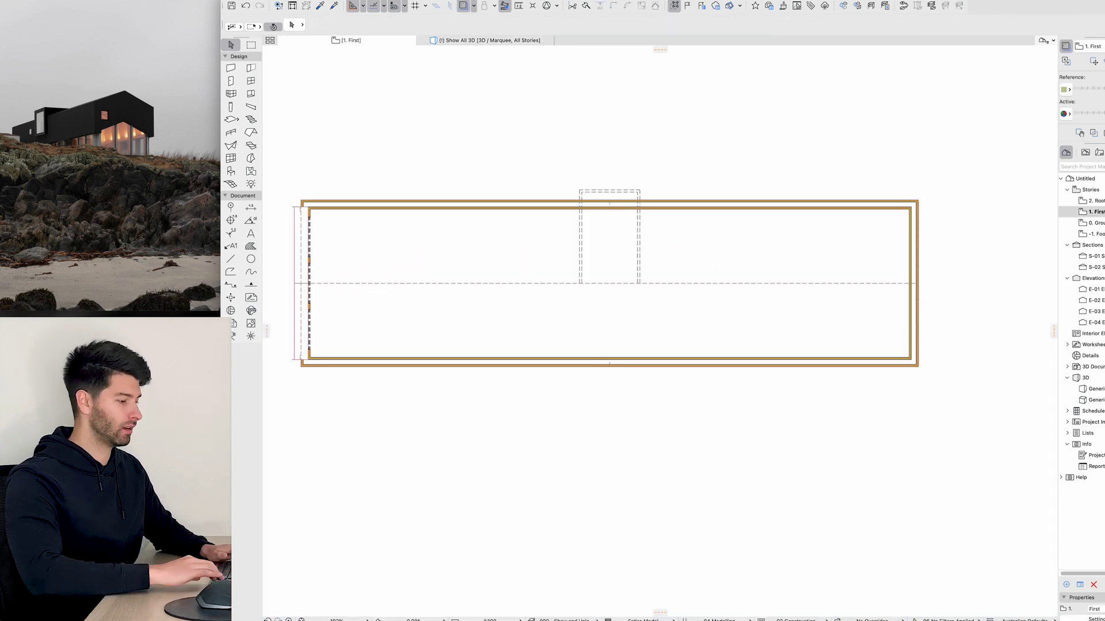
pyautogui.press('super+Down')
pyautogui.keyDown('alt'); pyautogui.click(447, 209); pyautogui.keyUp('alt')
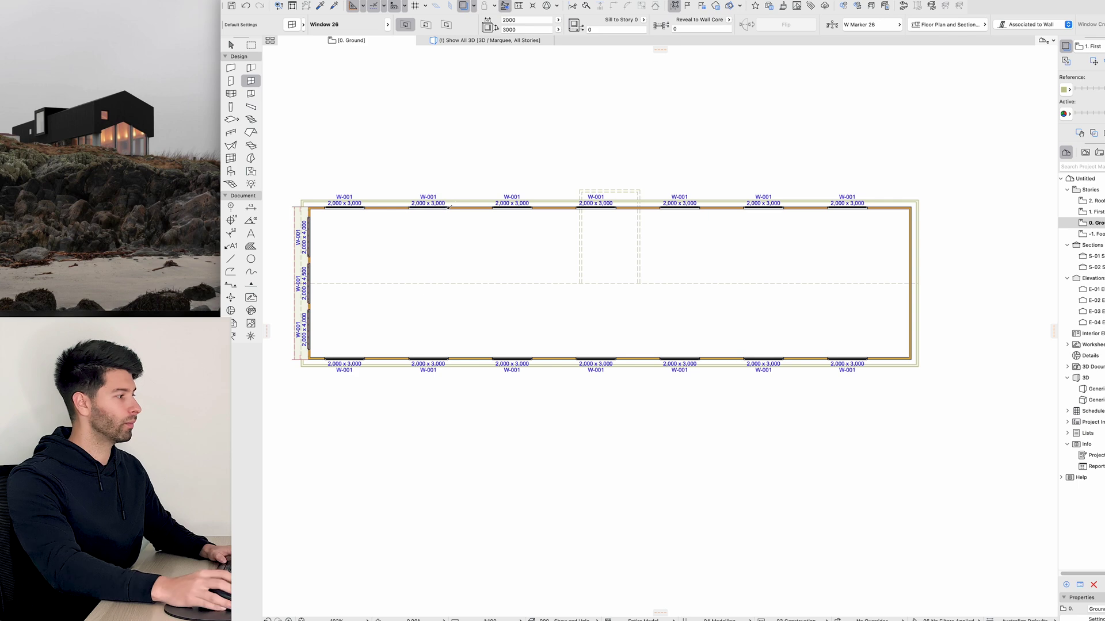
pyautogui.press('super+Up')
pyautogui.scroll(4, 598, 189)
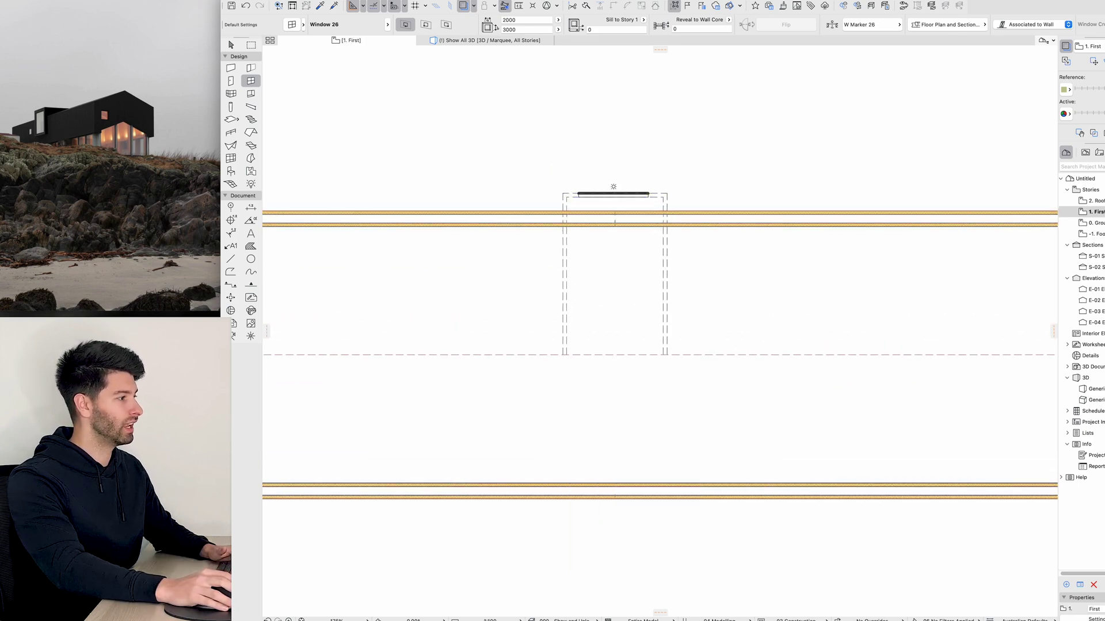
pyautogui.press('F3')
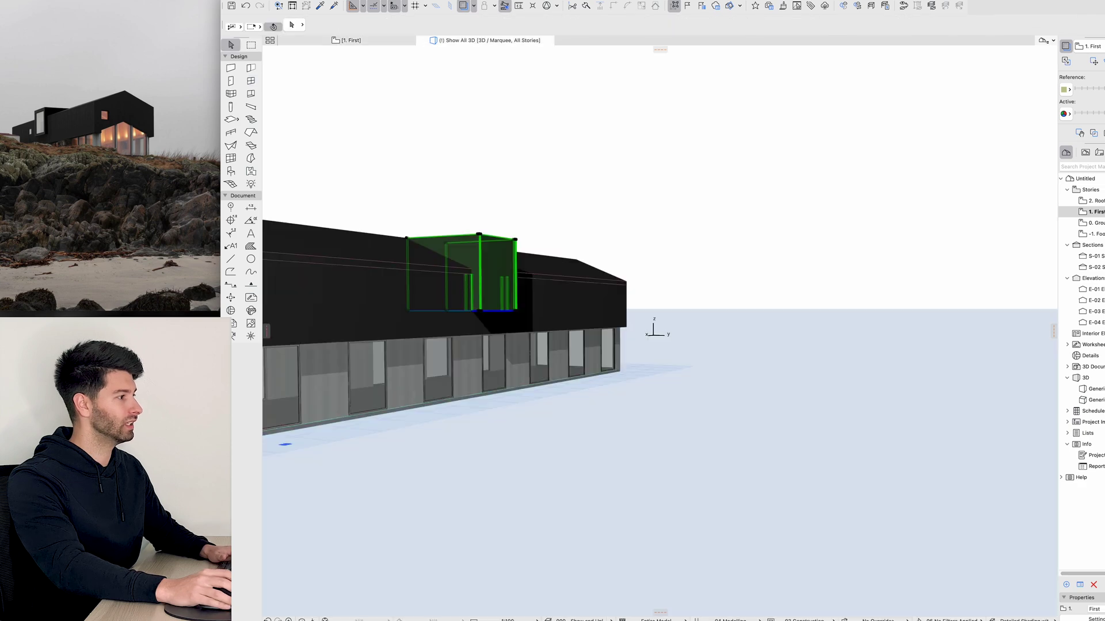
# In the 3D view, raise the new window into the north projection and stretch it to nearly the wall's full height
pyautogui.keyDown('shift'); pyautogui.moveTo(653, 336); pyautogui.dragTo(593, 346, button='middle'); pyautogui.keyUp('shift')
pyautogui.click(592, 402)
pyautogui.click(592, 402)
pyautogui.click(592, 403)
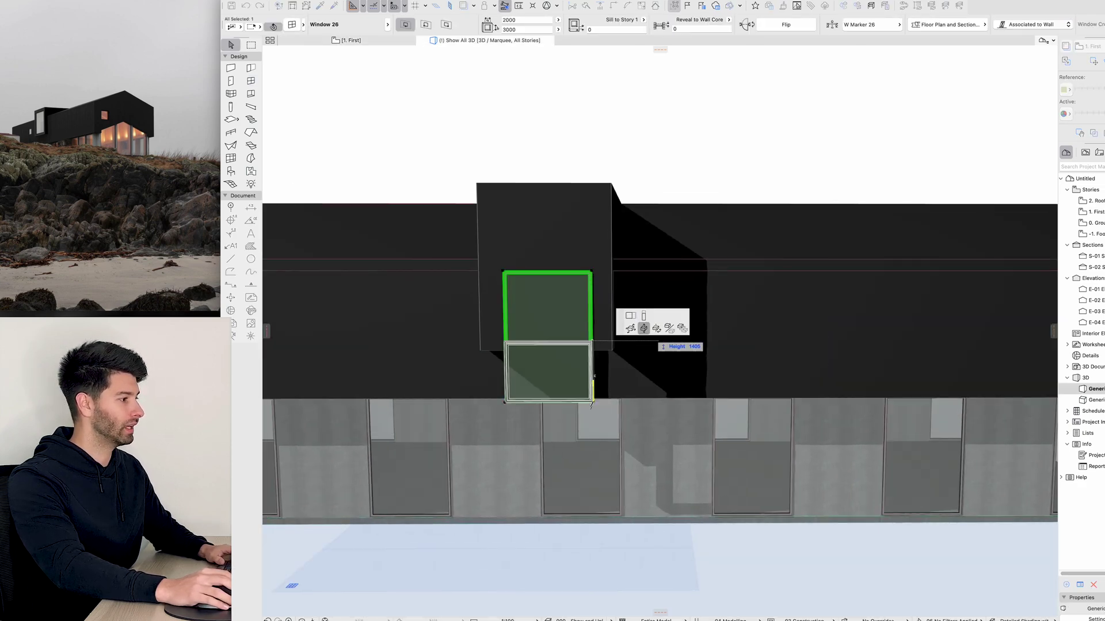
pyautogui.click(592, 202)
pyautogui.press('Escape')
pyautogui.scroll(-3, 690, 339)
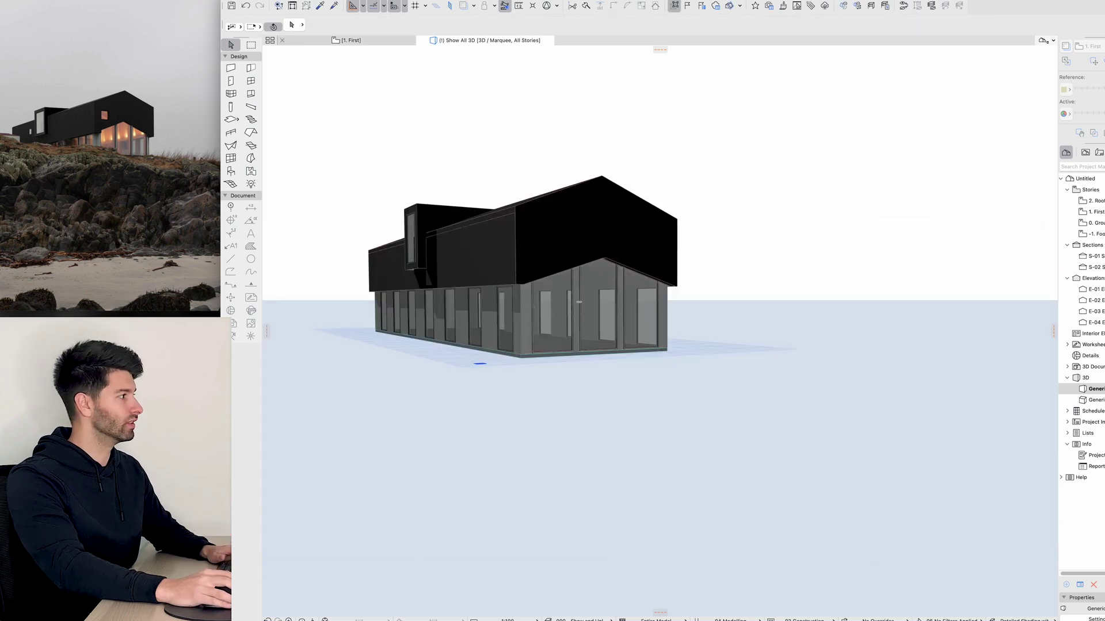
# On the First story plan, place another window with the Ground story window settings in the outer north wall, east of the projection
pyautogui.moveTo(347, 40)
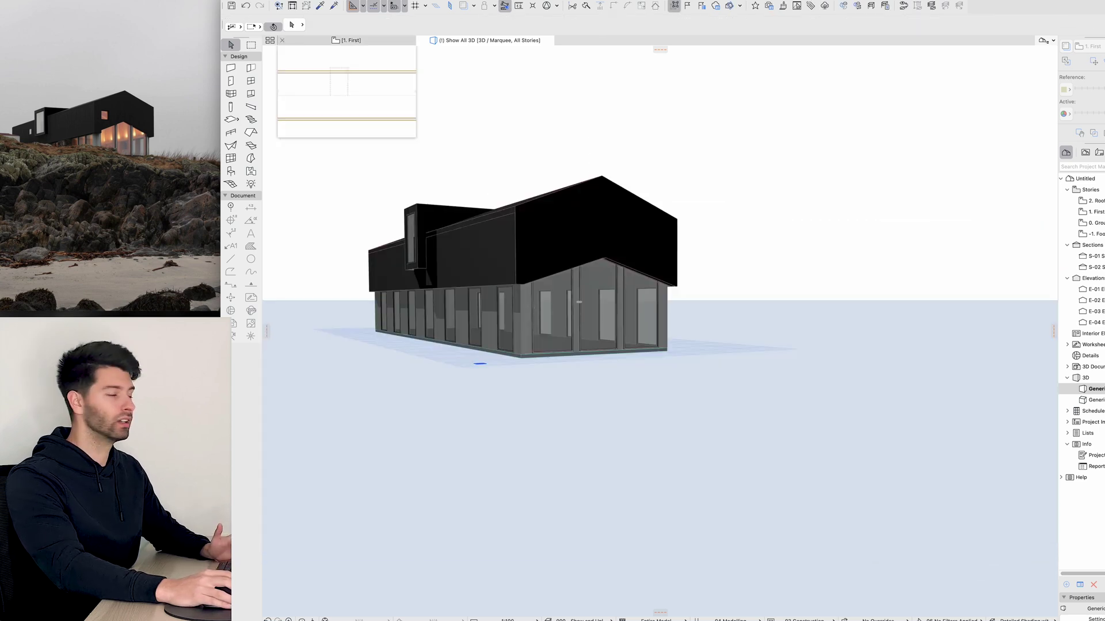
pyautogui.click(347, 40)
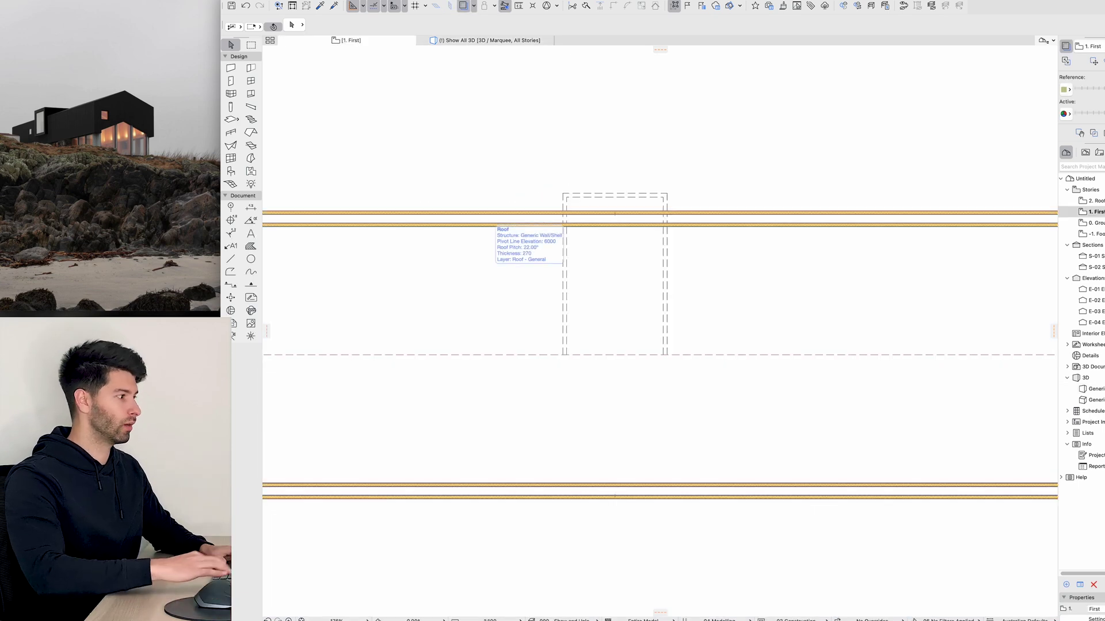
pyautogui.press('super+Down')
pyautogui.keyDown('alt'); pyautogui.click(480, 225); pyautogui.keyUp('alt')
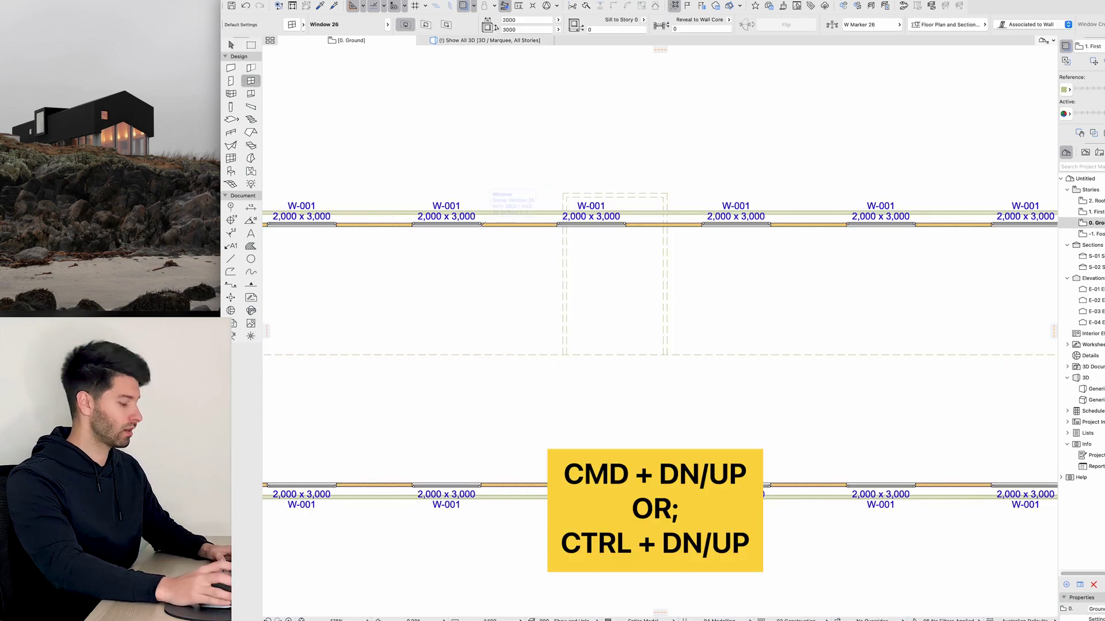
pyautogui.press('super+Up')
pyautogui.scroll(-1, 482, 226)
pyautogui.moveTo(482, 227); pyautogui.dragTo(756, 182, button='middle')
pyautogui.hscroll(5, 512, 173)
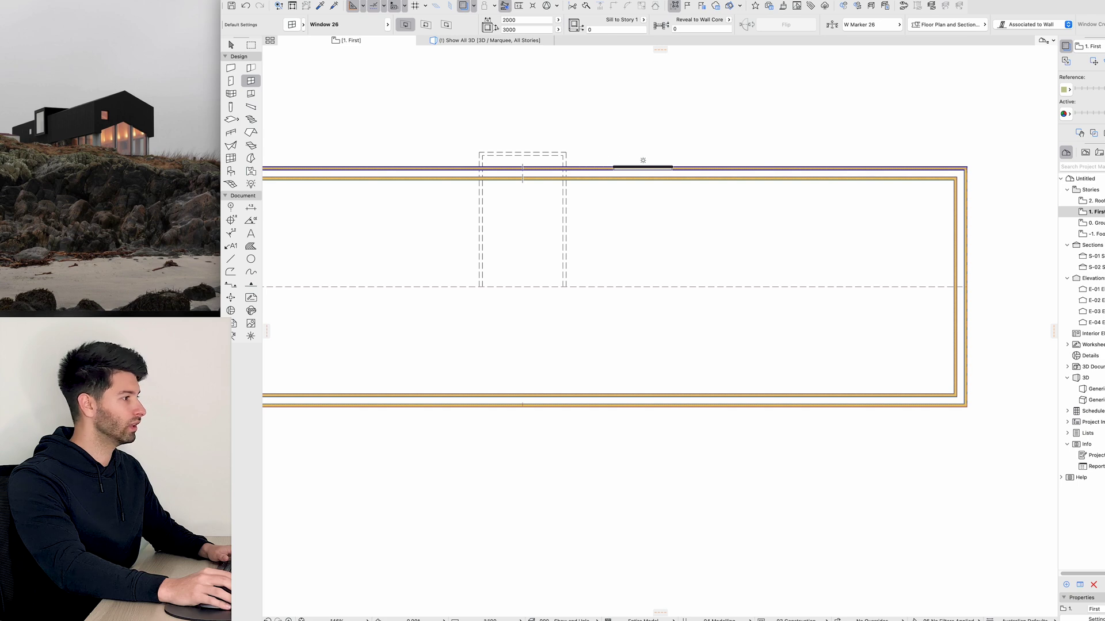
pyautogui.click(642, 167)
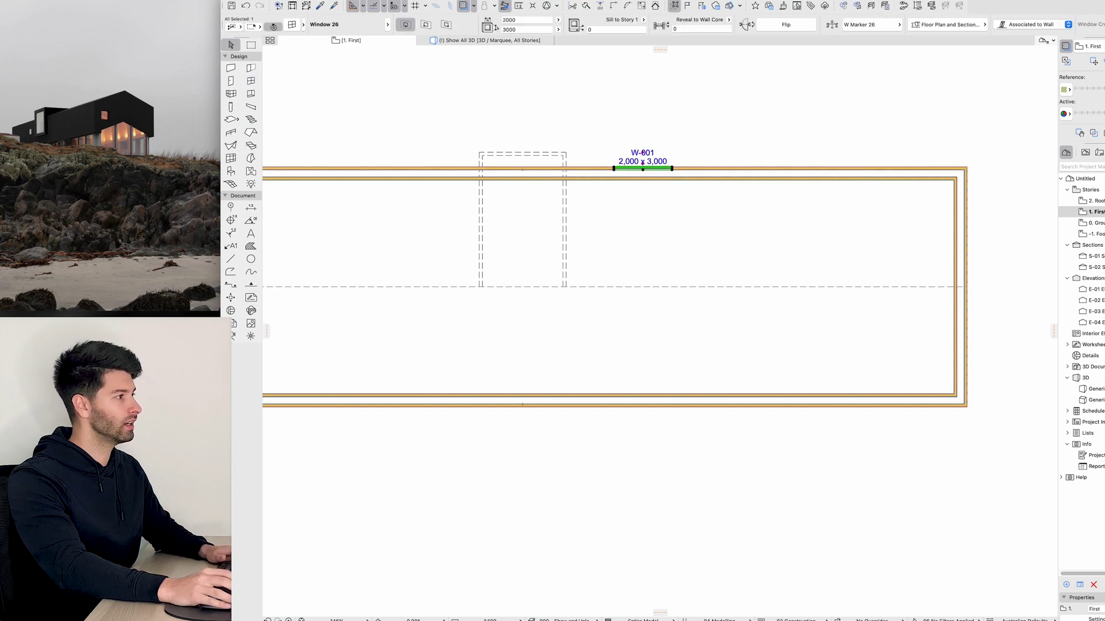
# Set the new north wall window's width and height to 500 mm each
pyautogui.write('500')
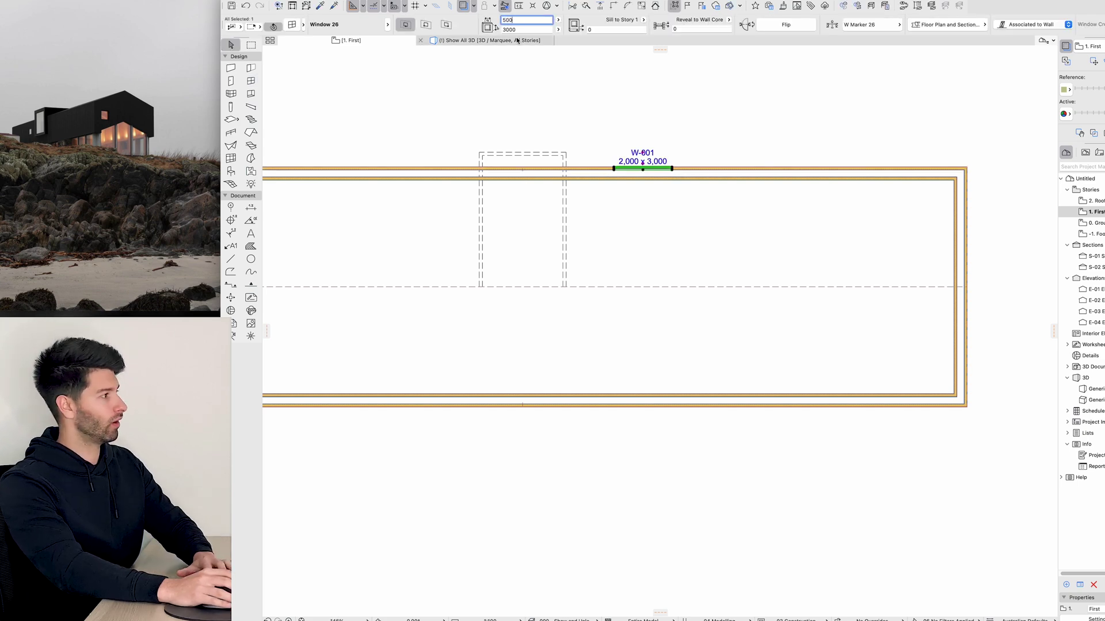
pyautogui.press('Tab')
pyautogui.click(632, 122)
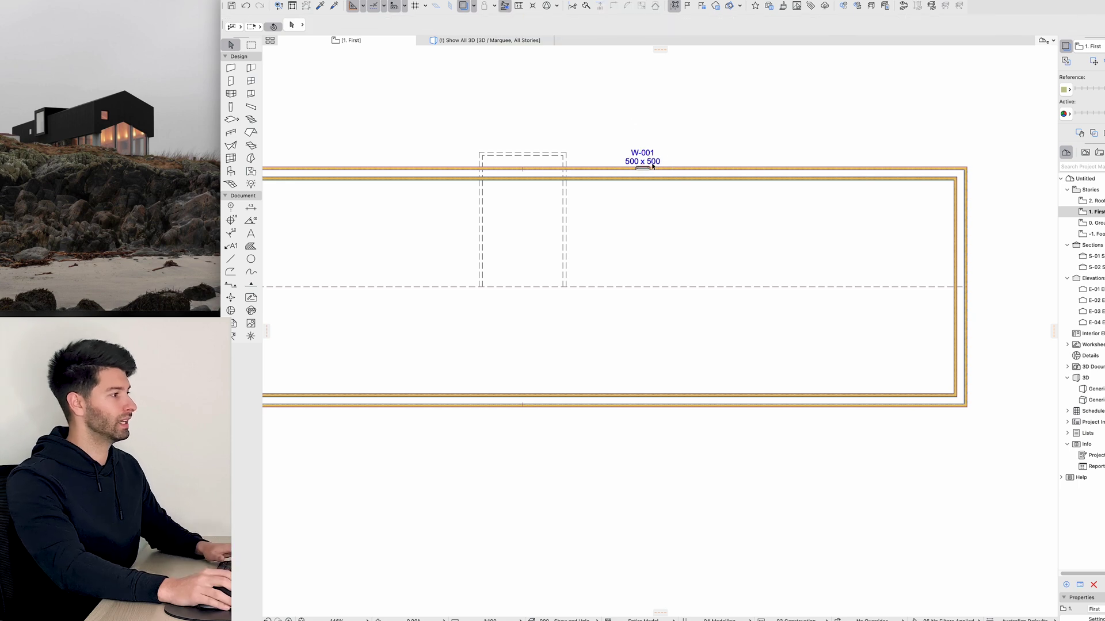
# Place a matching 500 x 500 window in the outer west wall near its north corner
pyautogui.keyDown('alt'); pyautogui.click(651, 168); pyautogui.keyUp('alt')
pyautogui.moveTo(429, 202); pyautogui.dragTo(778, 212, button='middle')
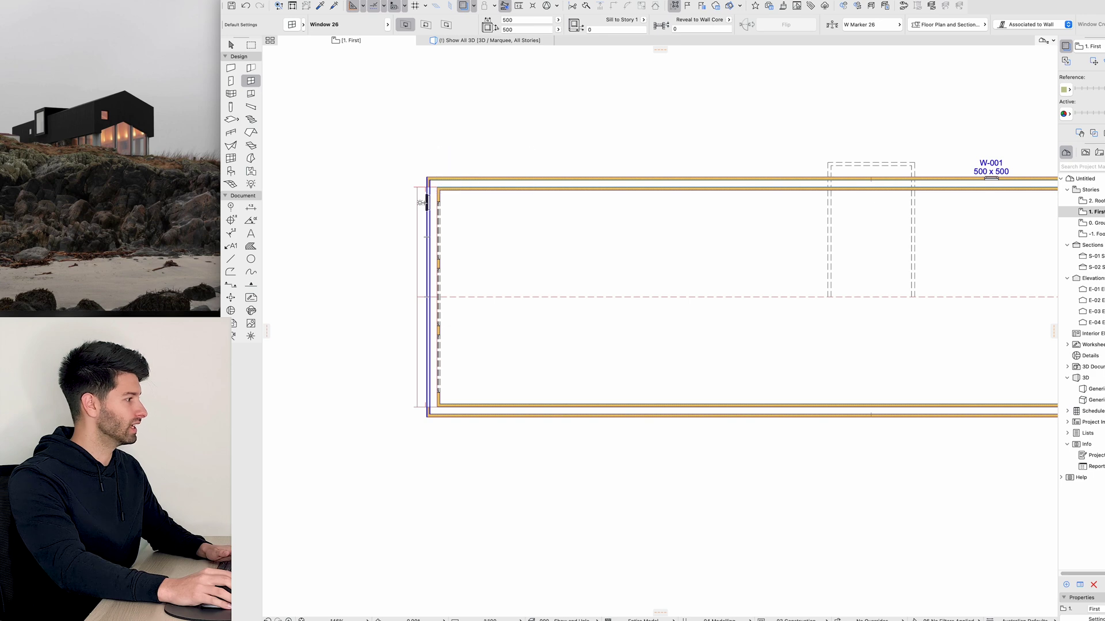
pyautogui.click(426, 211)
pyautogui.click(395, 217)
# In the 3D view, select both small windows and raise them together to a sill height of about 1936 mm
pyautogui.click(525, 41)
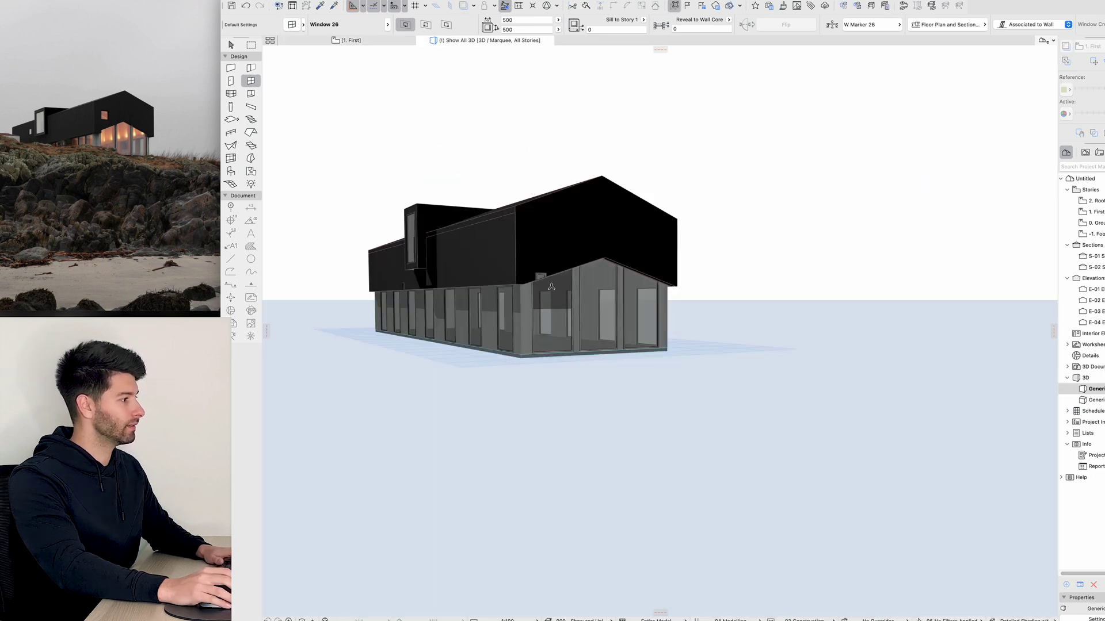
pyautogui.press('Escape')
pyautogui.click(540, 278)
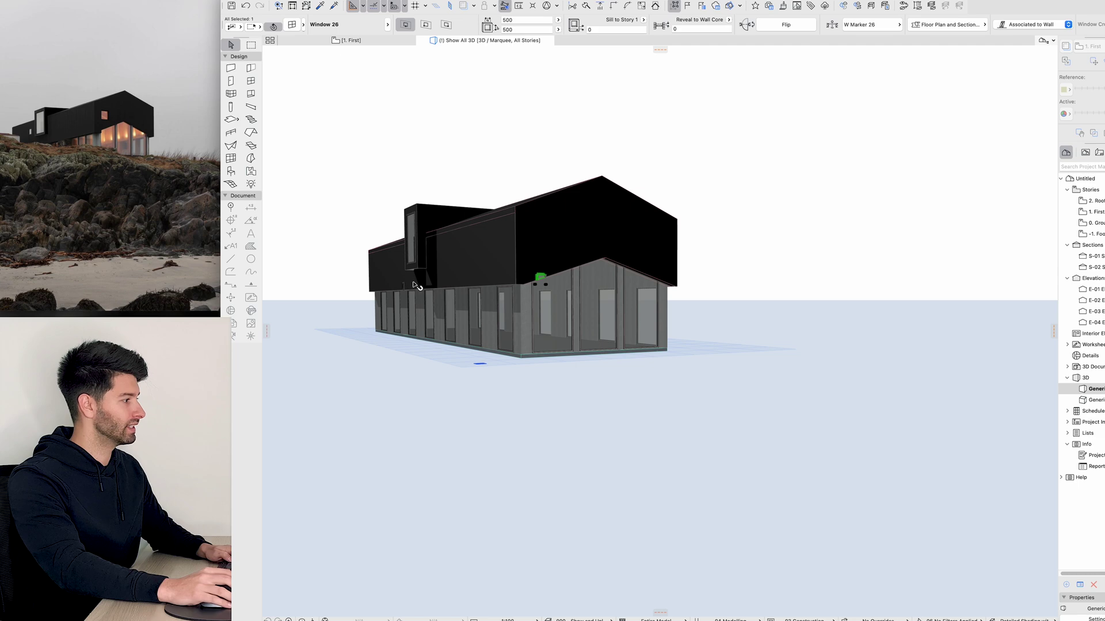
pyautogui.click(544, 275)
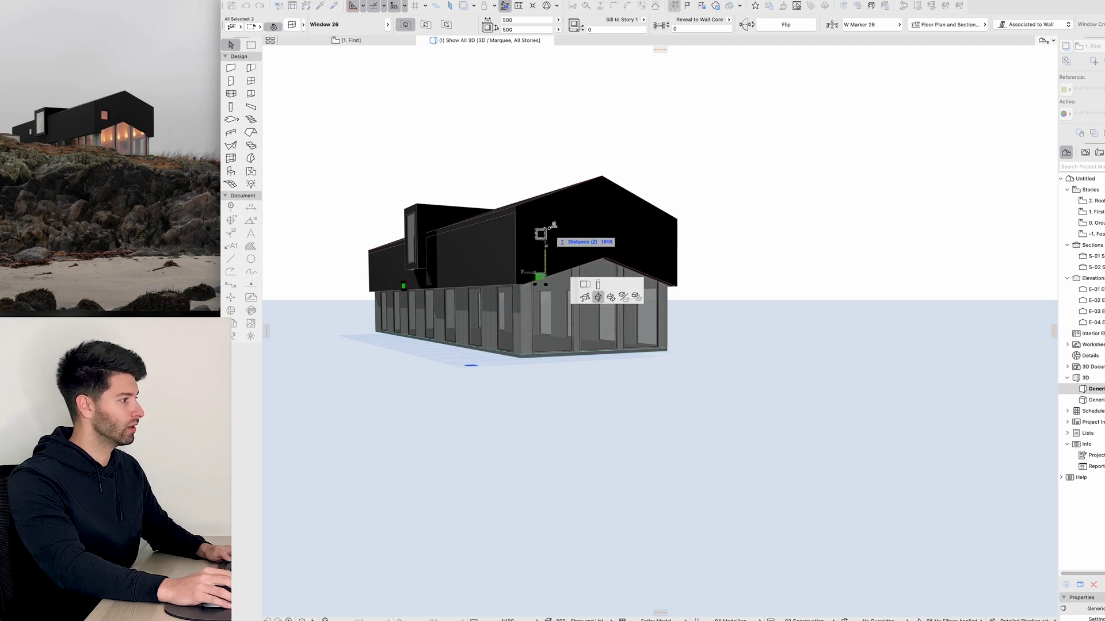
pyautogui.click(552, 225)
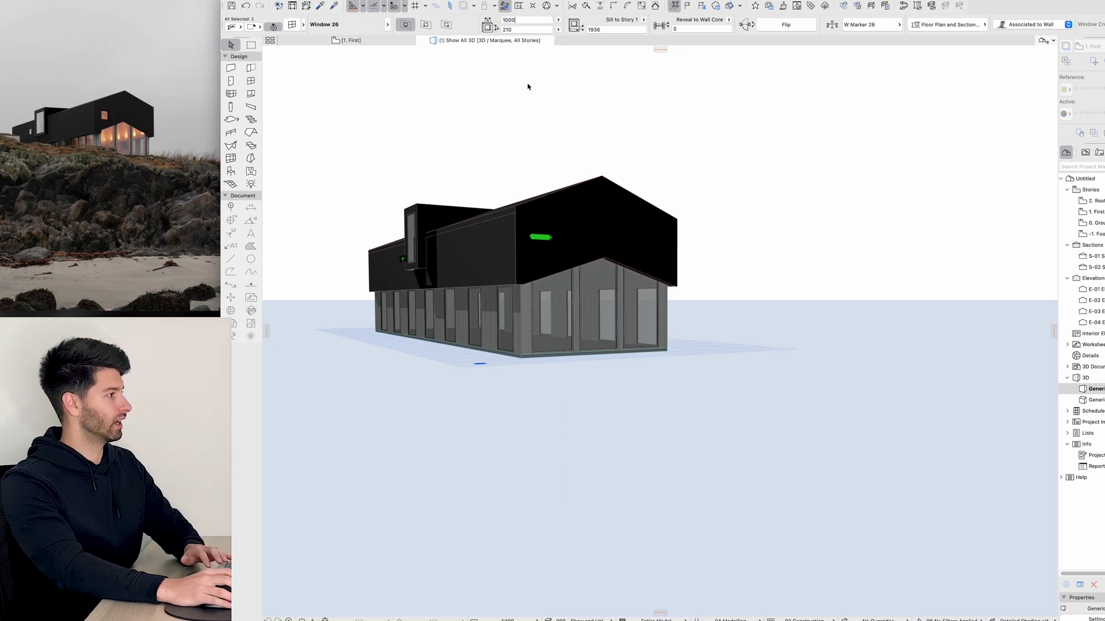
# Set both small windows to 1000 x 1000 mm and lower them slightly within their walls
pyautogui.click(511, 30)
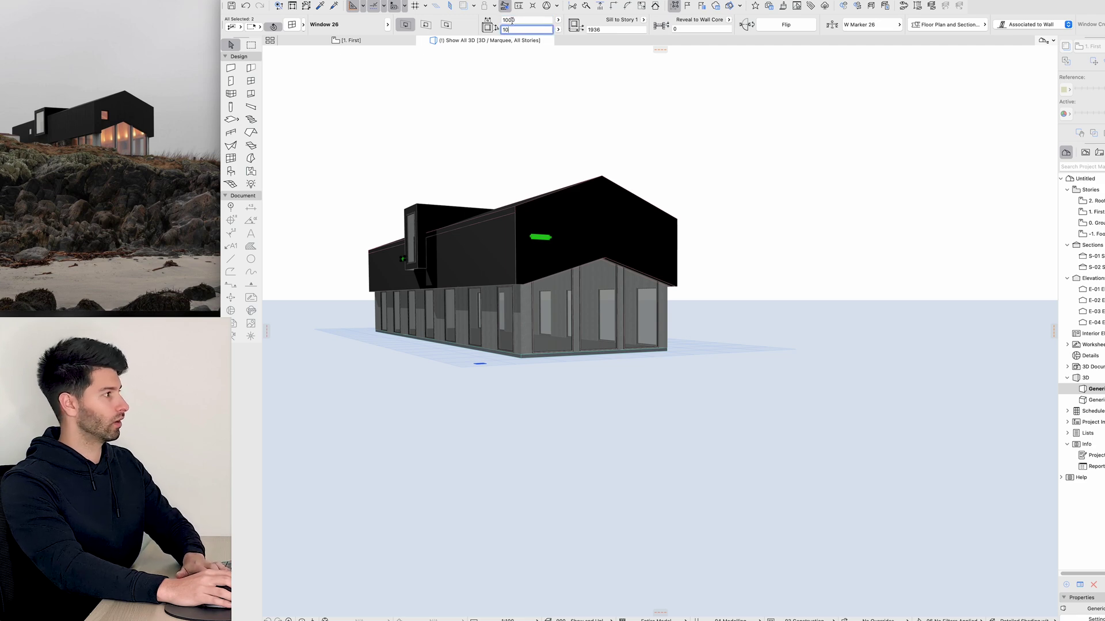
pyautogui.write('1000')
pyautogui.press('Return')
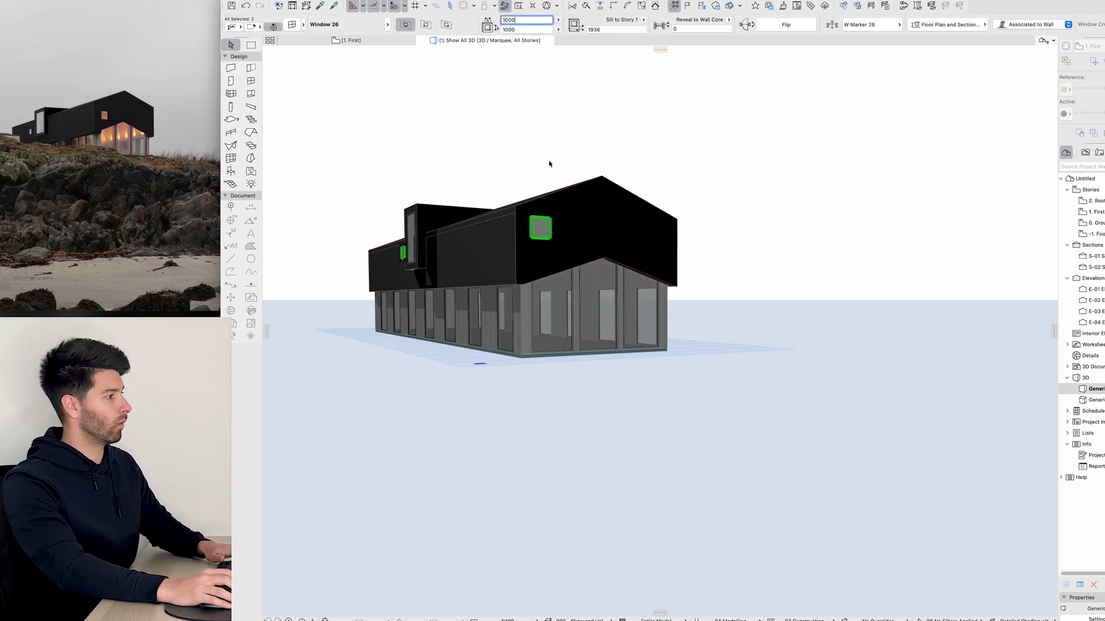
pyautogui.click(552, 240)
pyautogui.click(550, 249)
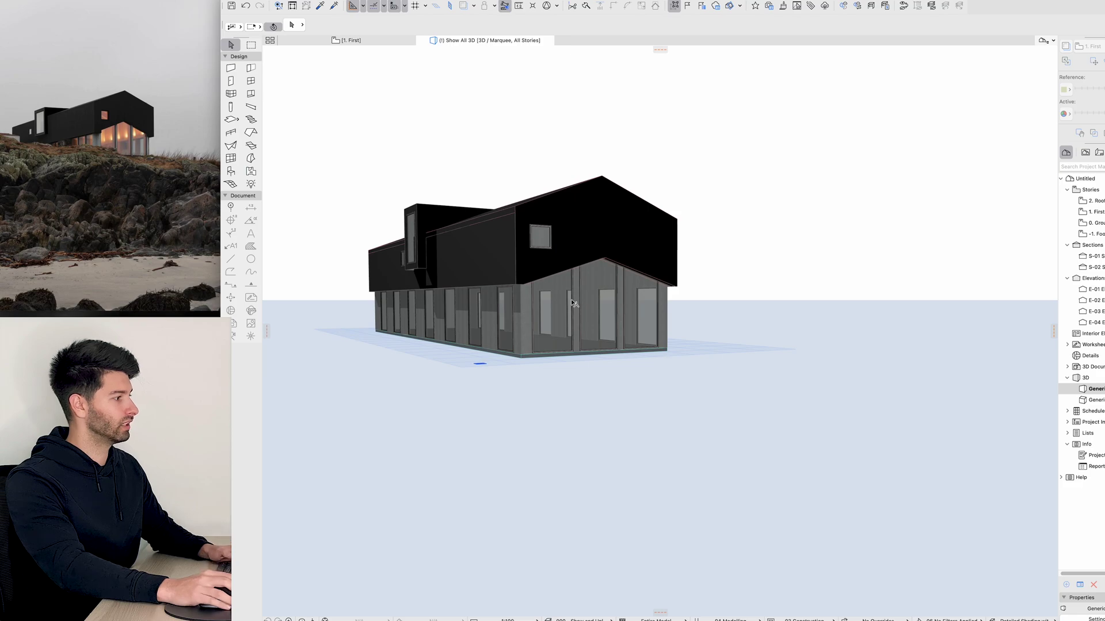